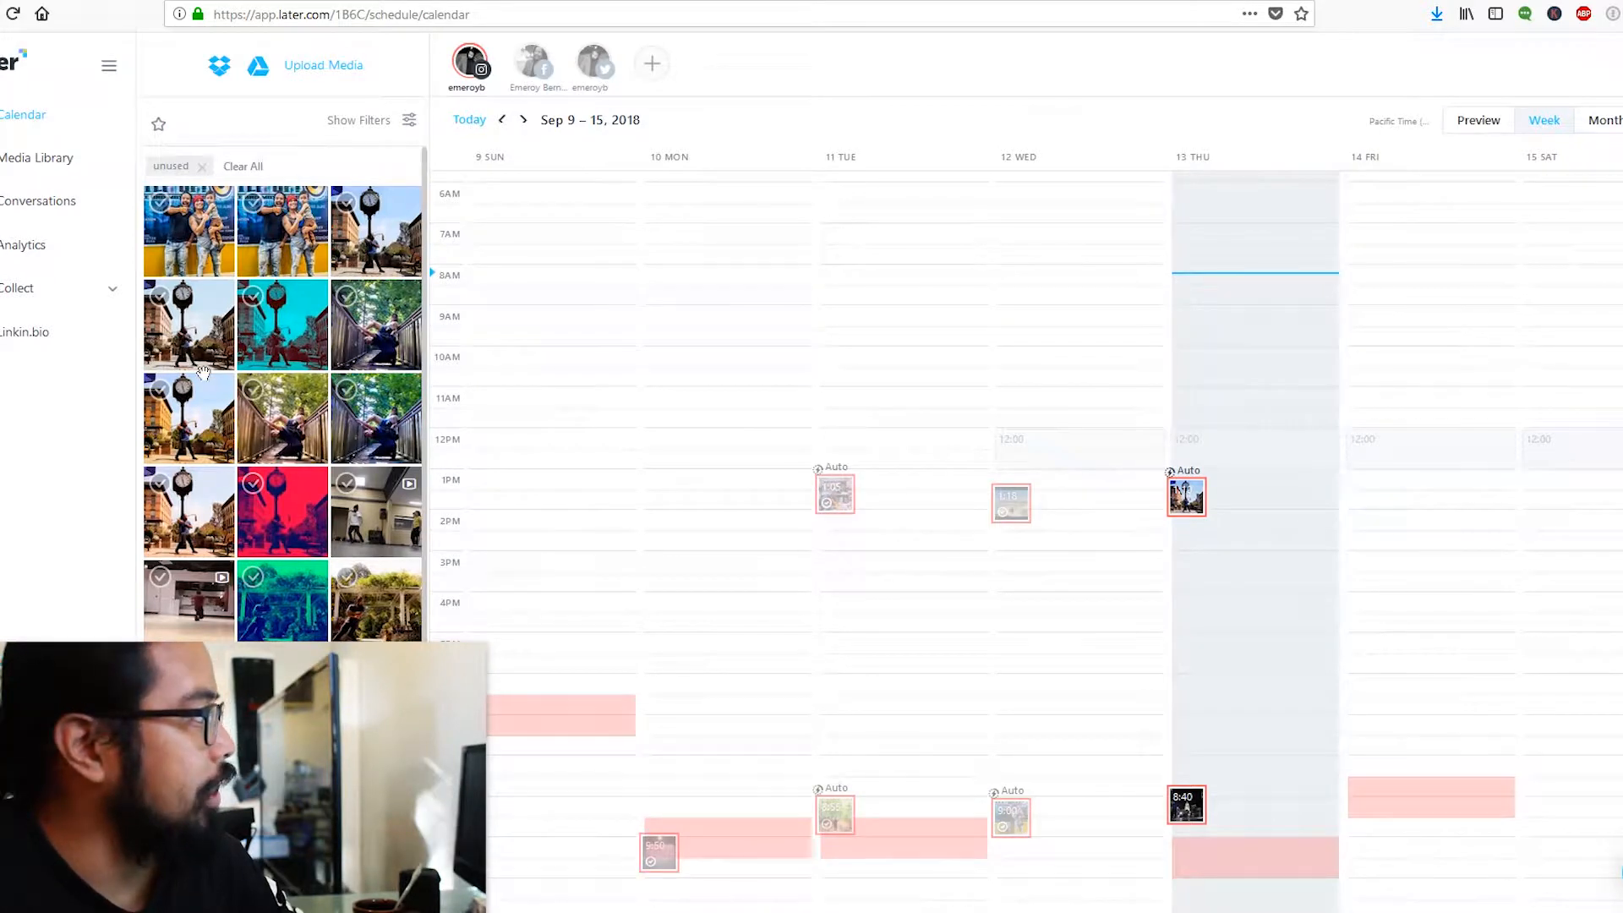
- Place the first media library photo on Monday, September 17, 2018 at 8:45 pm for the Facebook, Twitter and Instagram profiles
left_click(524, 120)
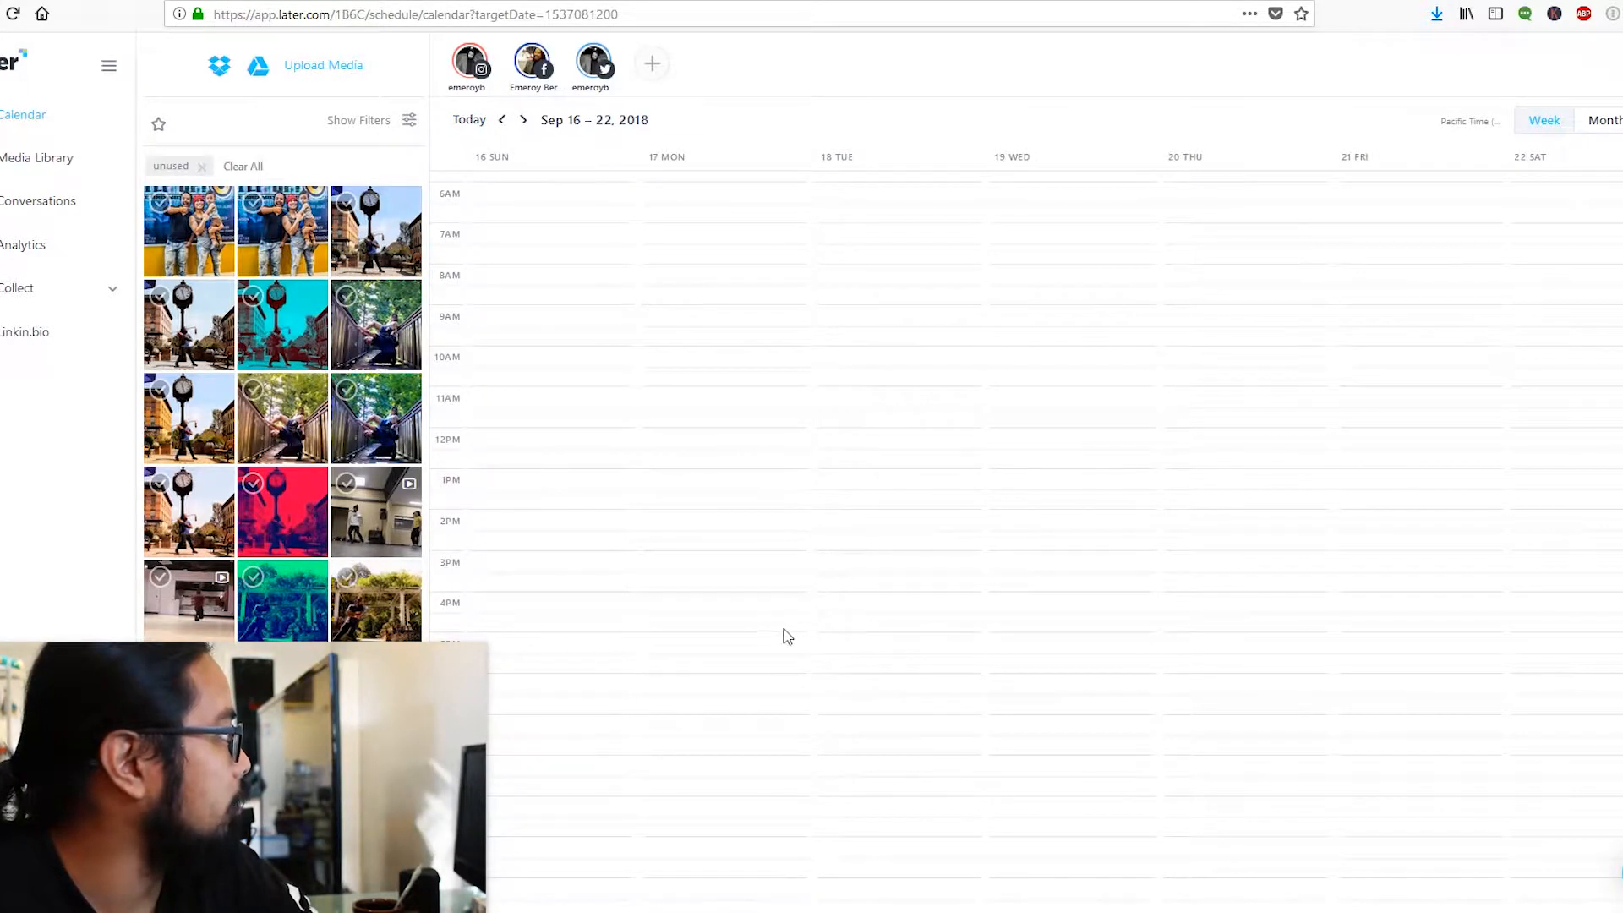
left_click_drag(177, 245, 707, 538)
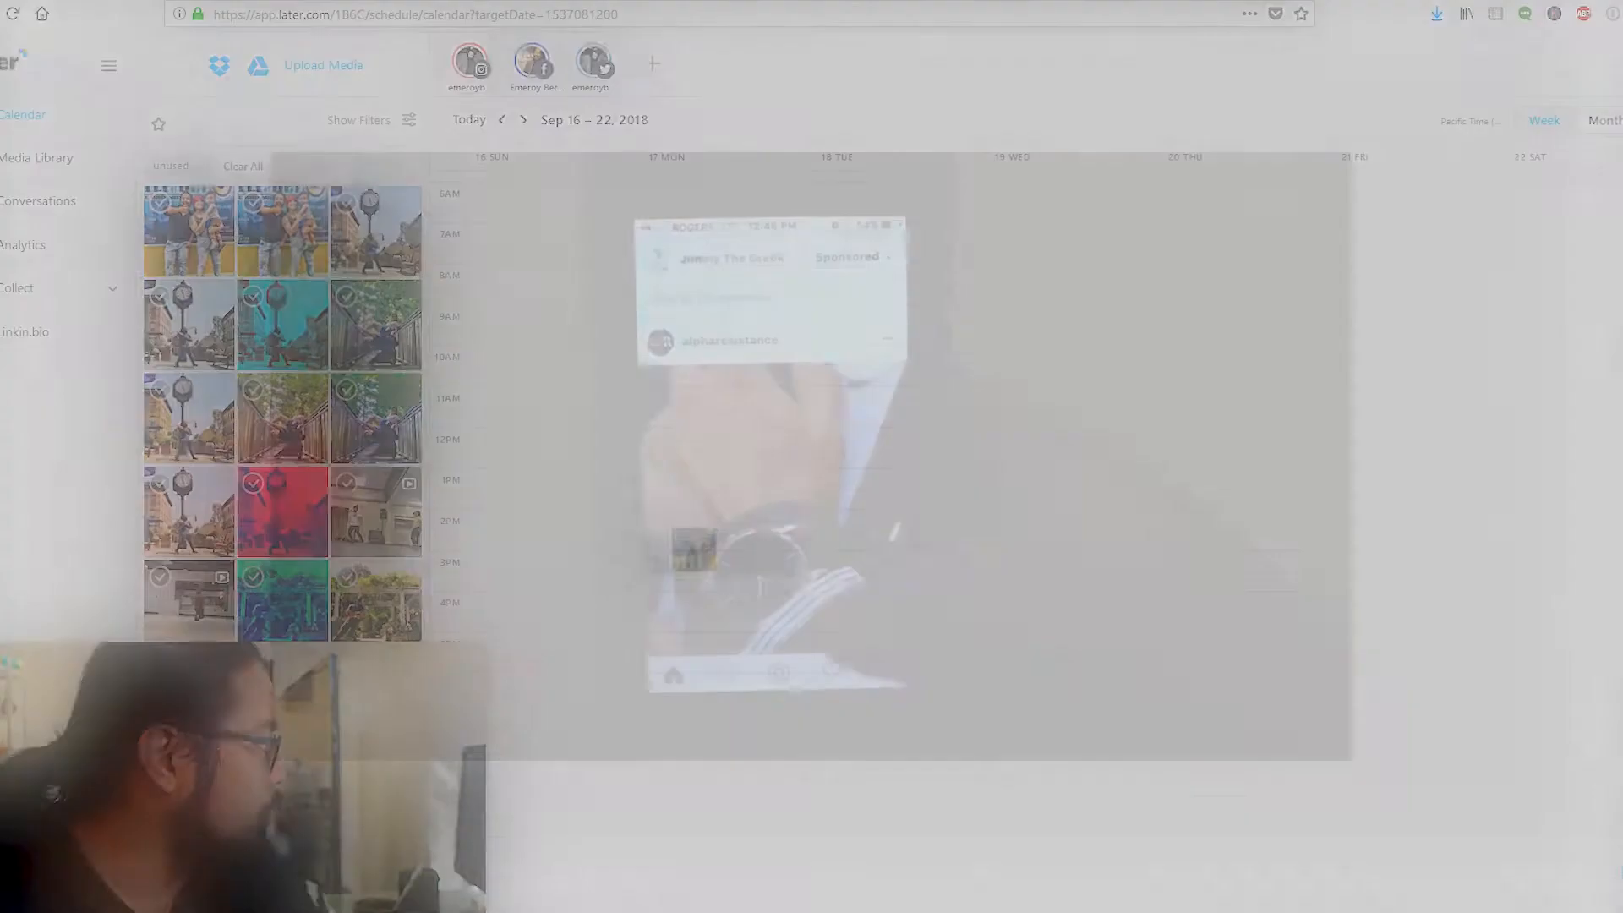
left_click_drag(713, 490, 717, 789)
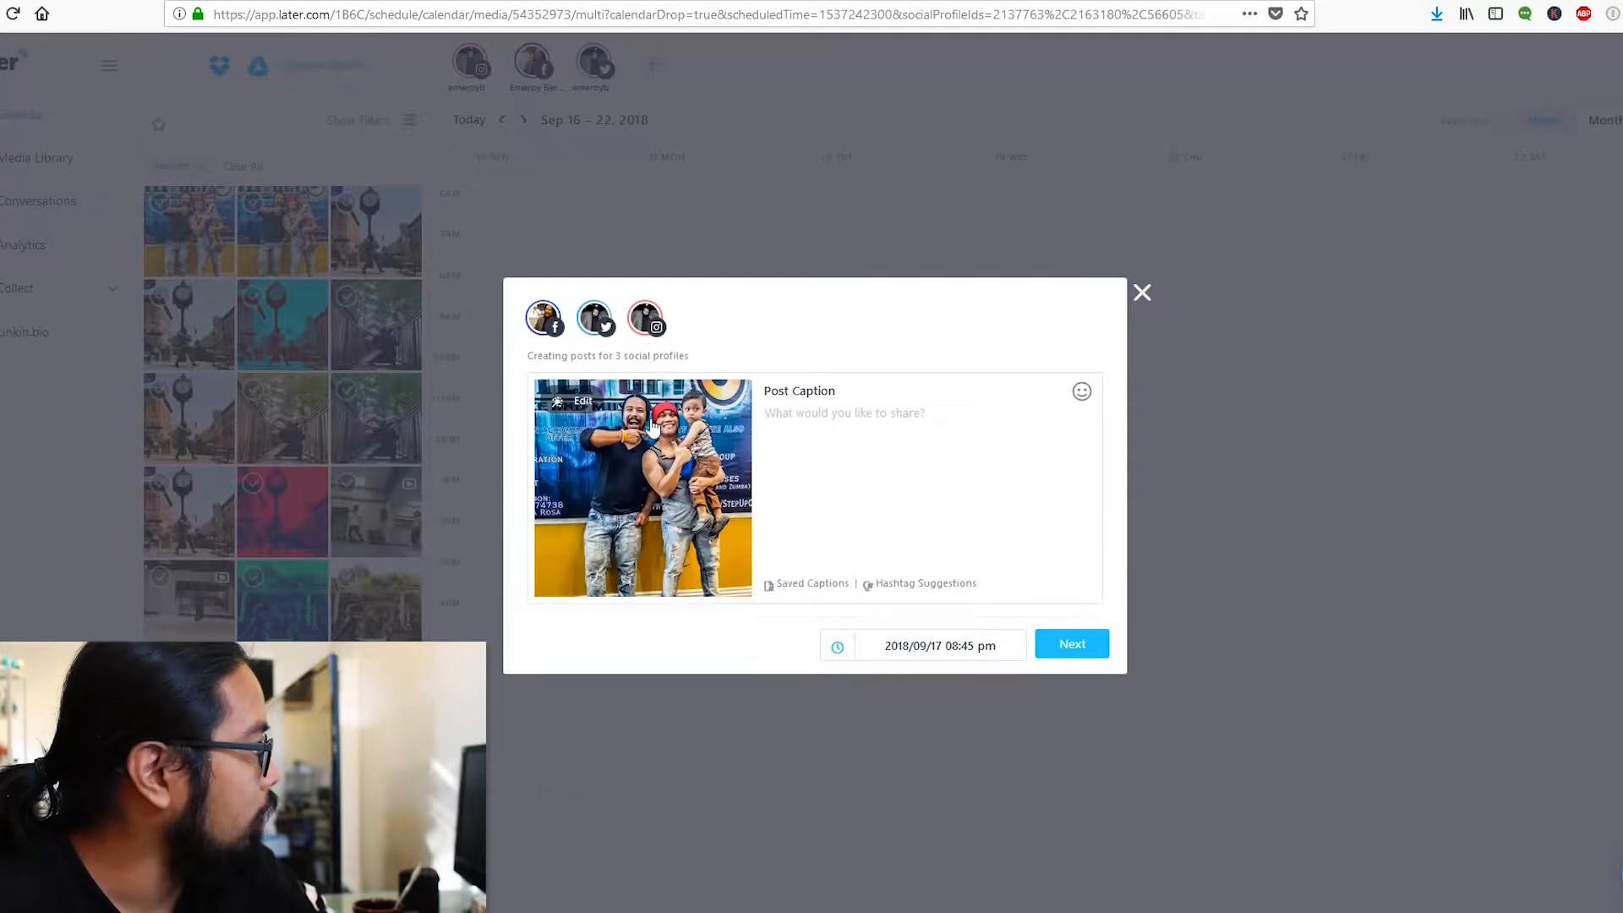
- Write the shared post caption "sl;fkgjdl;fgjsdl;f" with "#hashtag" two lines below, and proceed to the individual posts
type("sl;fkgjdl;fgjsdl;f")
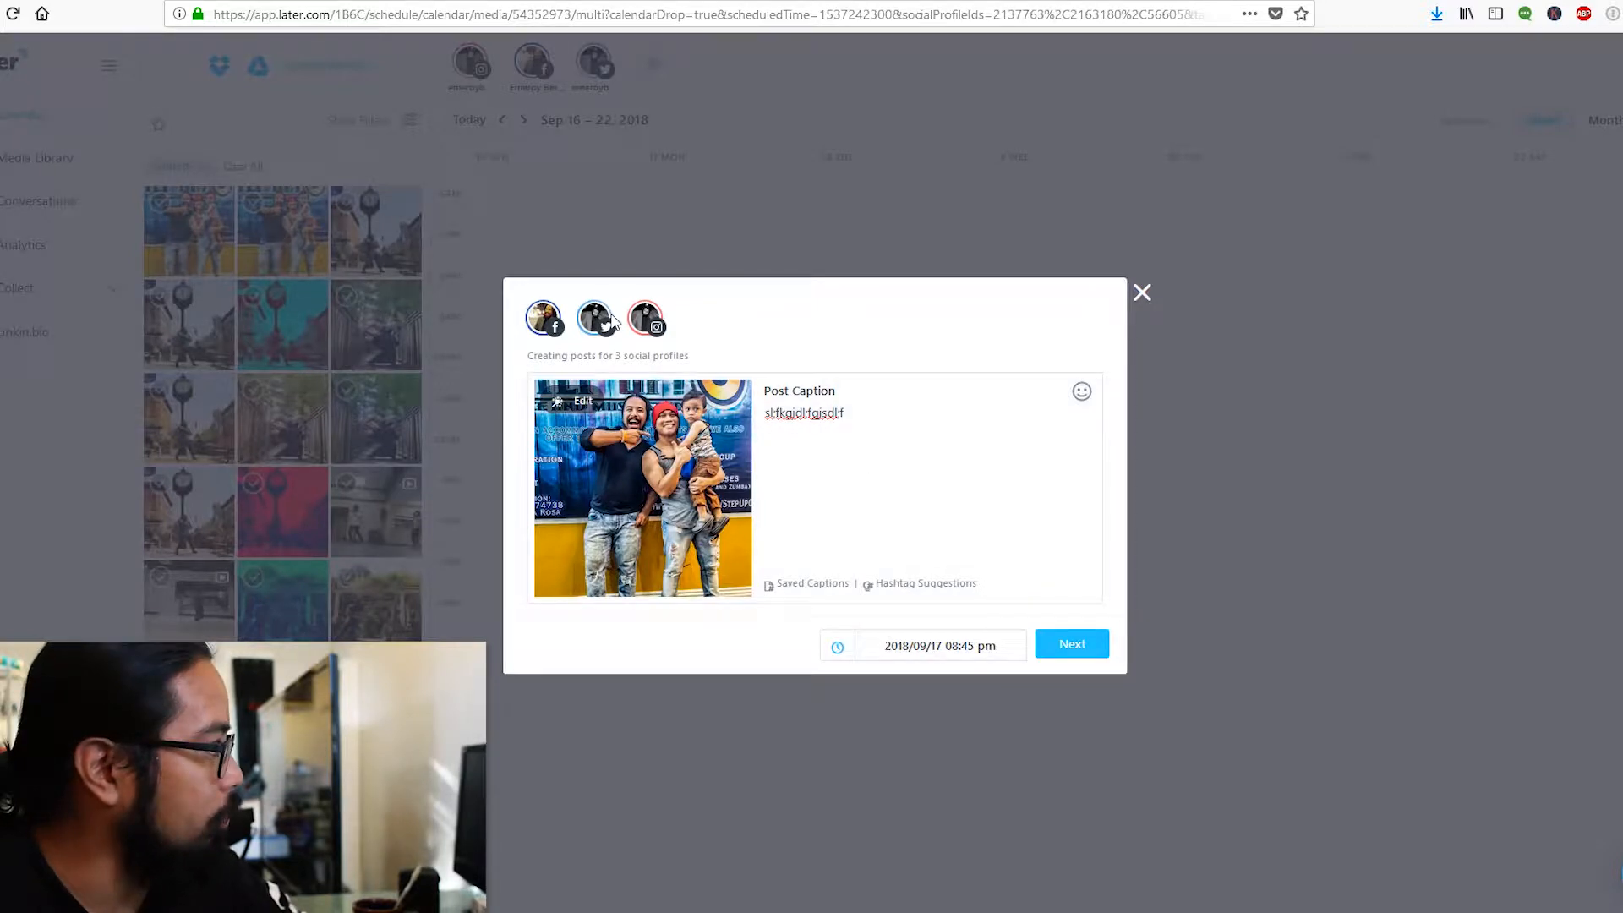
key("Return")
key("Return")
type("#h")
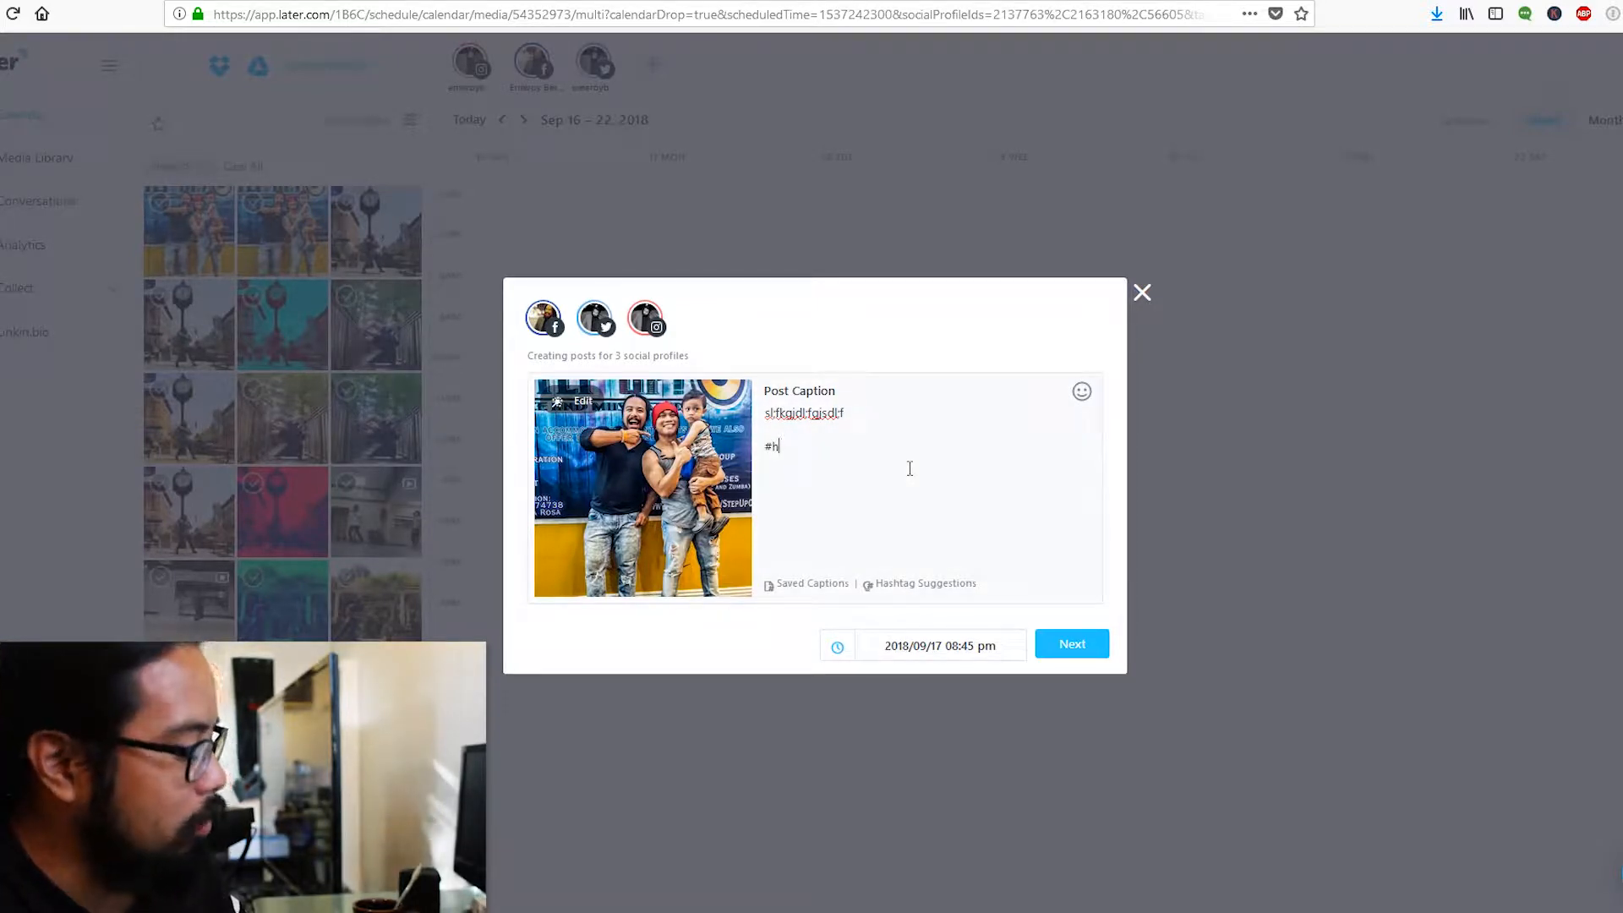
type("ashtag")
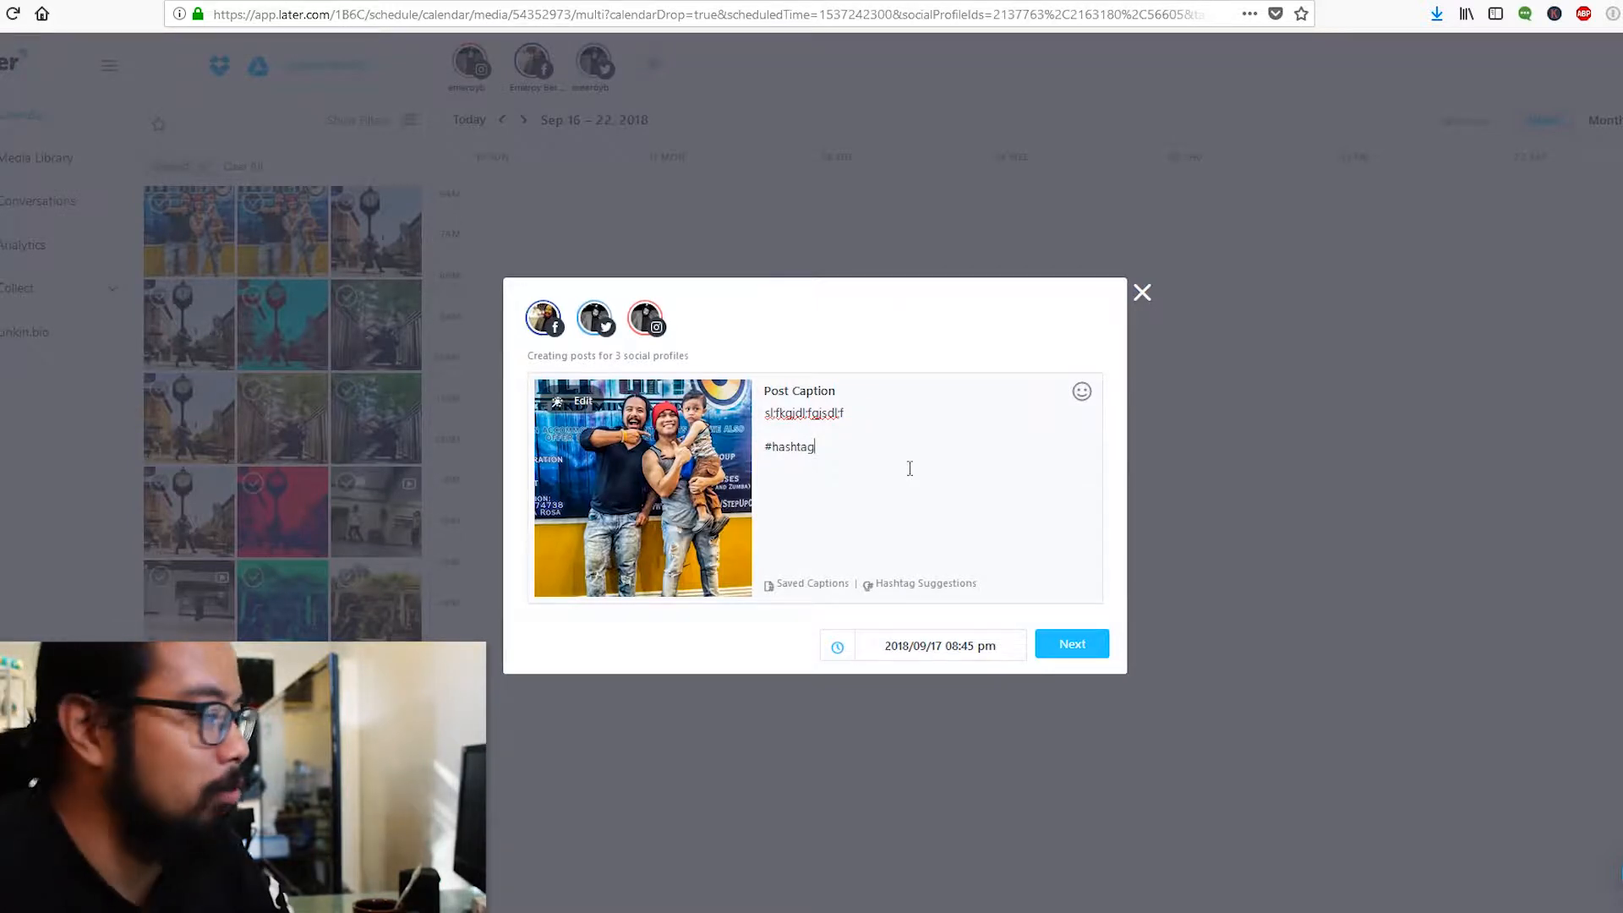
left_click(1063, 662)
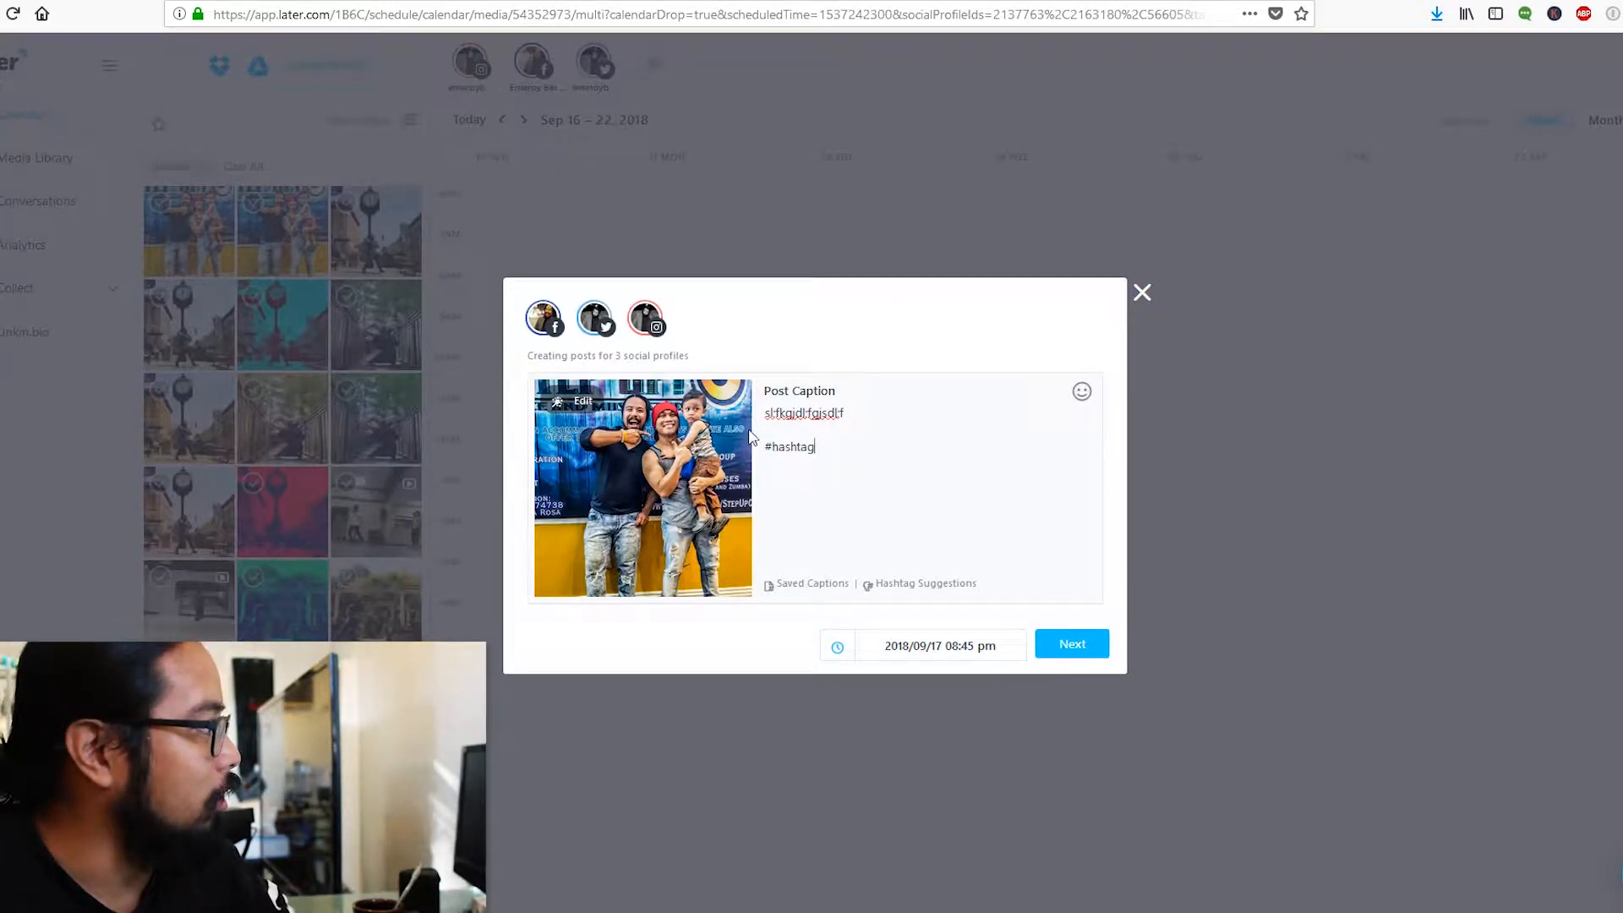
- Remove "#hashtag" from the Facebook caption only and create the three posts
left_click_drag(856, 306, 708, 286)
left_click(892, 312)
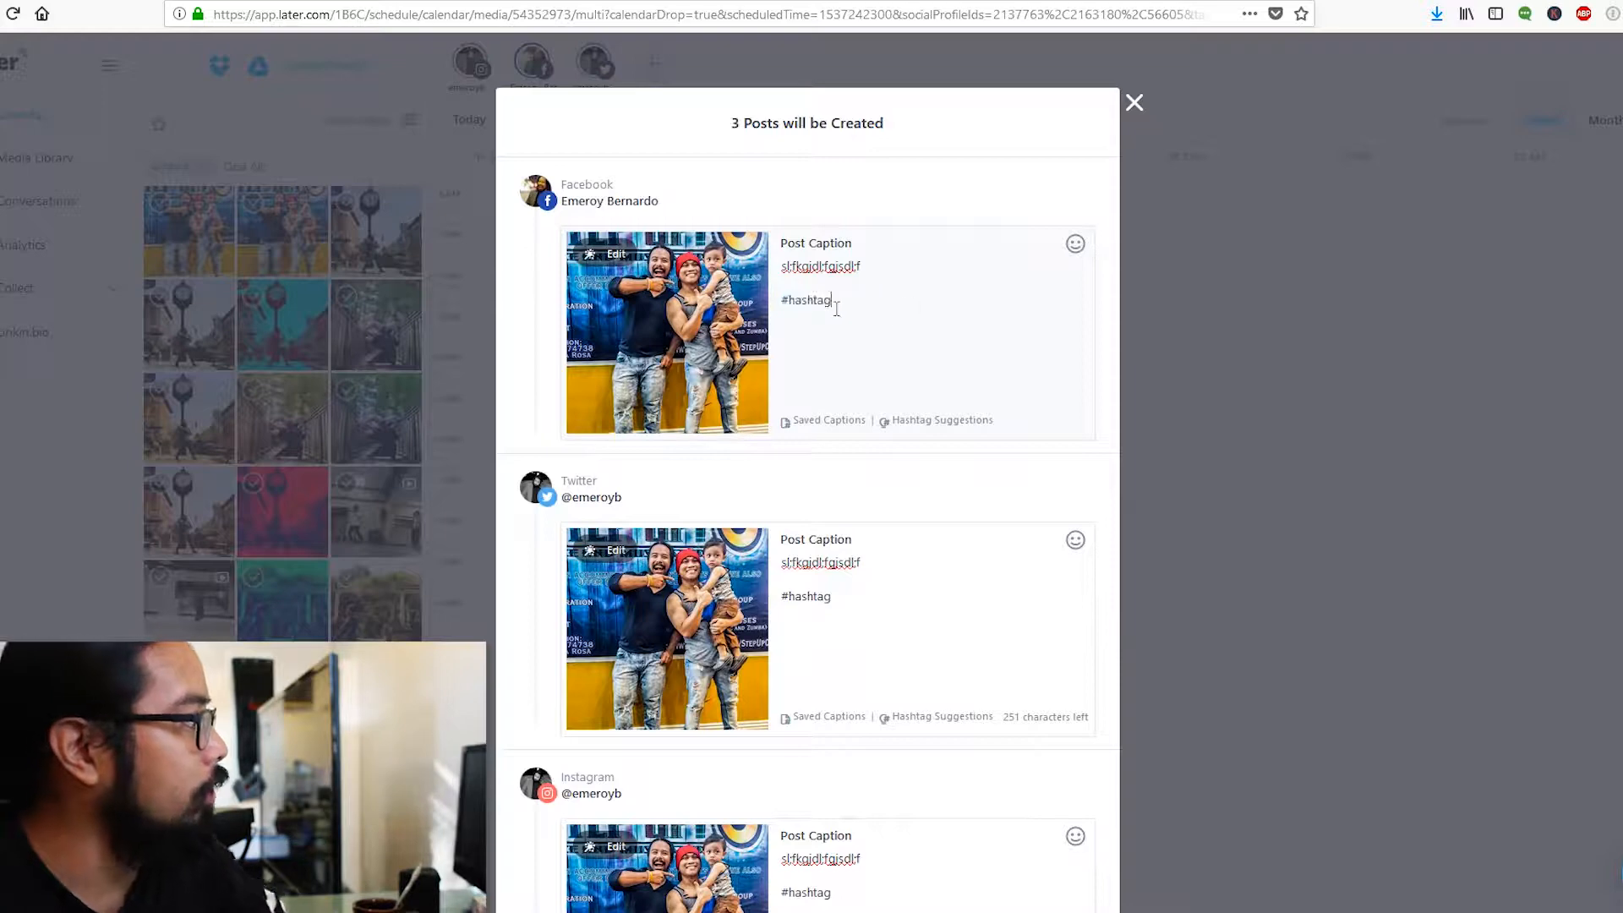
key("shift+Home")
key("BackSpace")
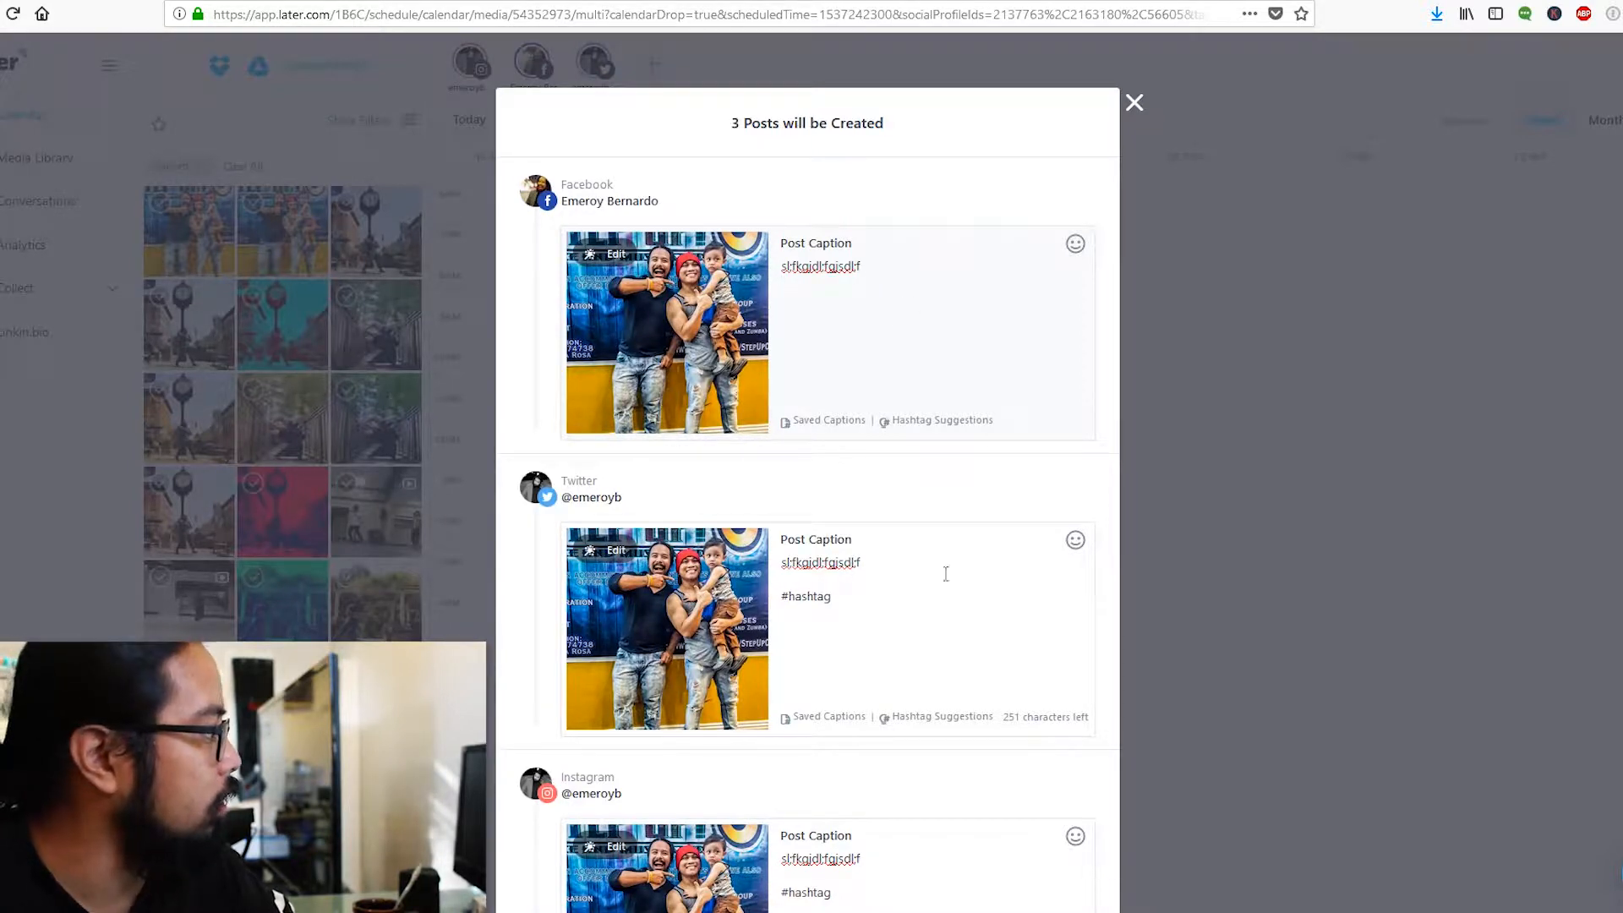
scroll(903, 639, "down", 4)
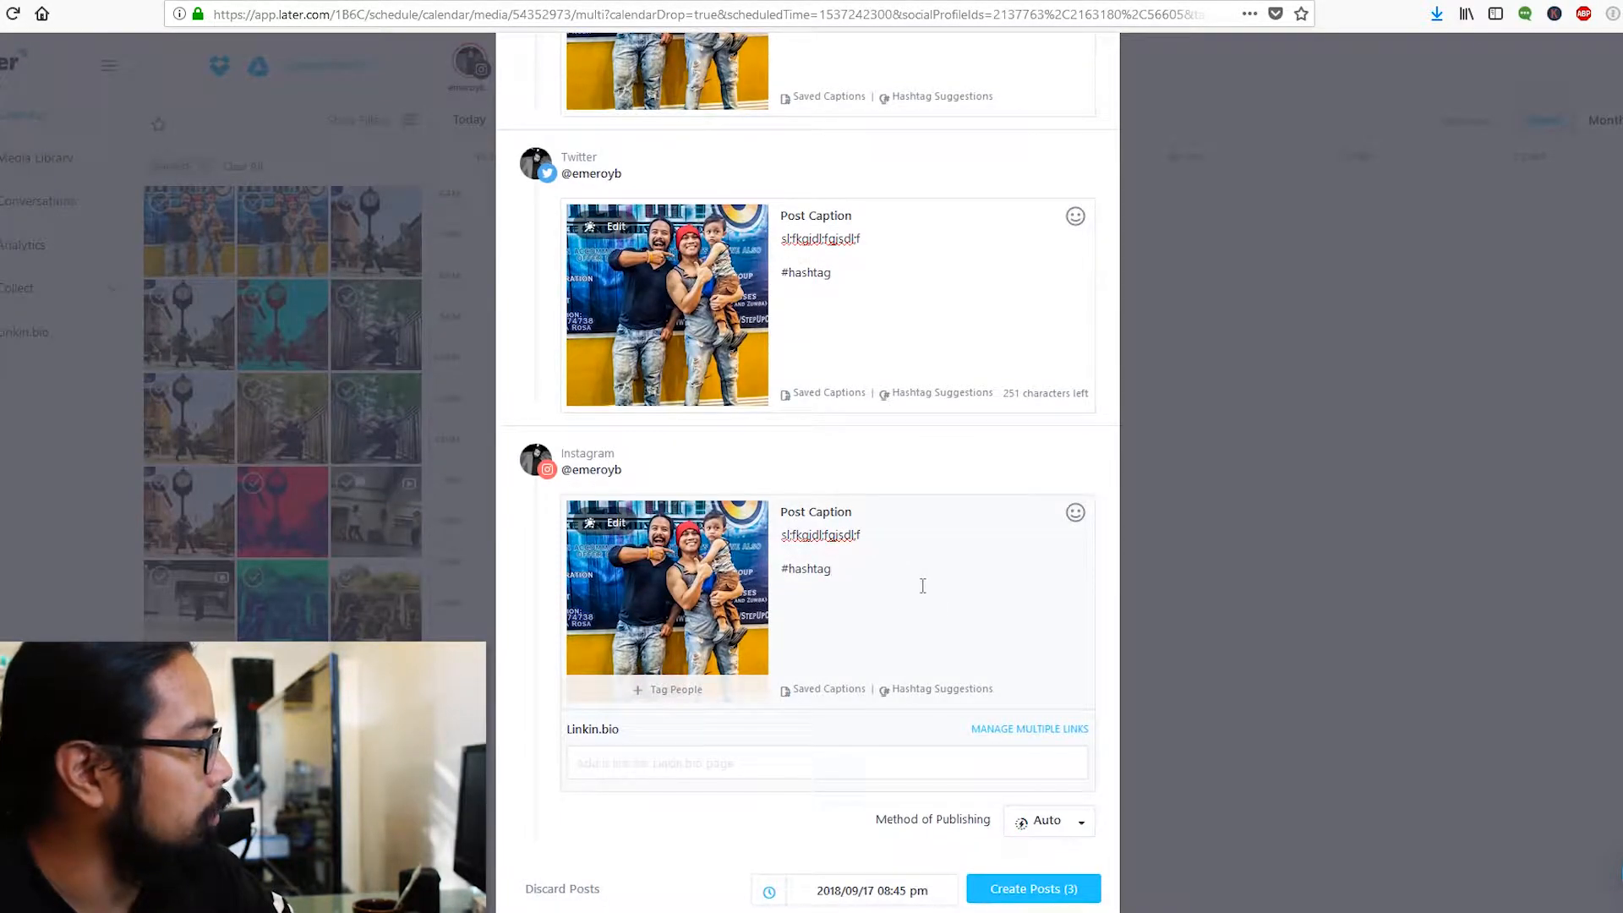
left_click(1067, 890)
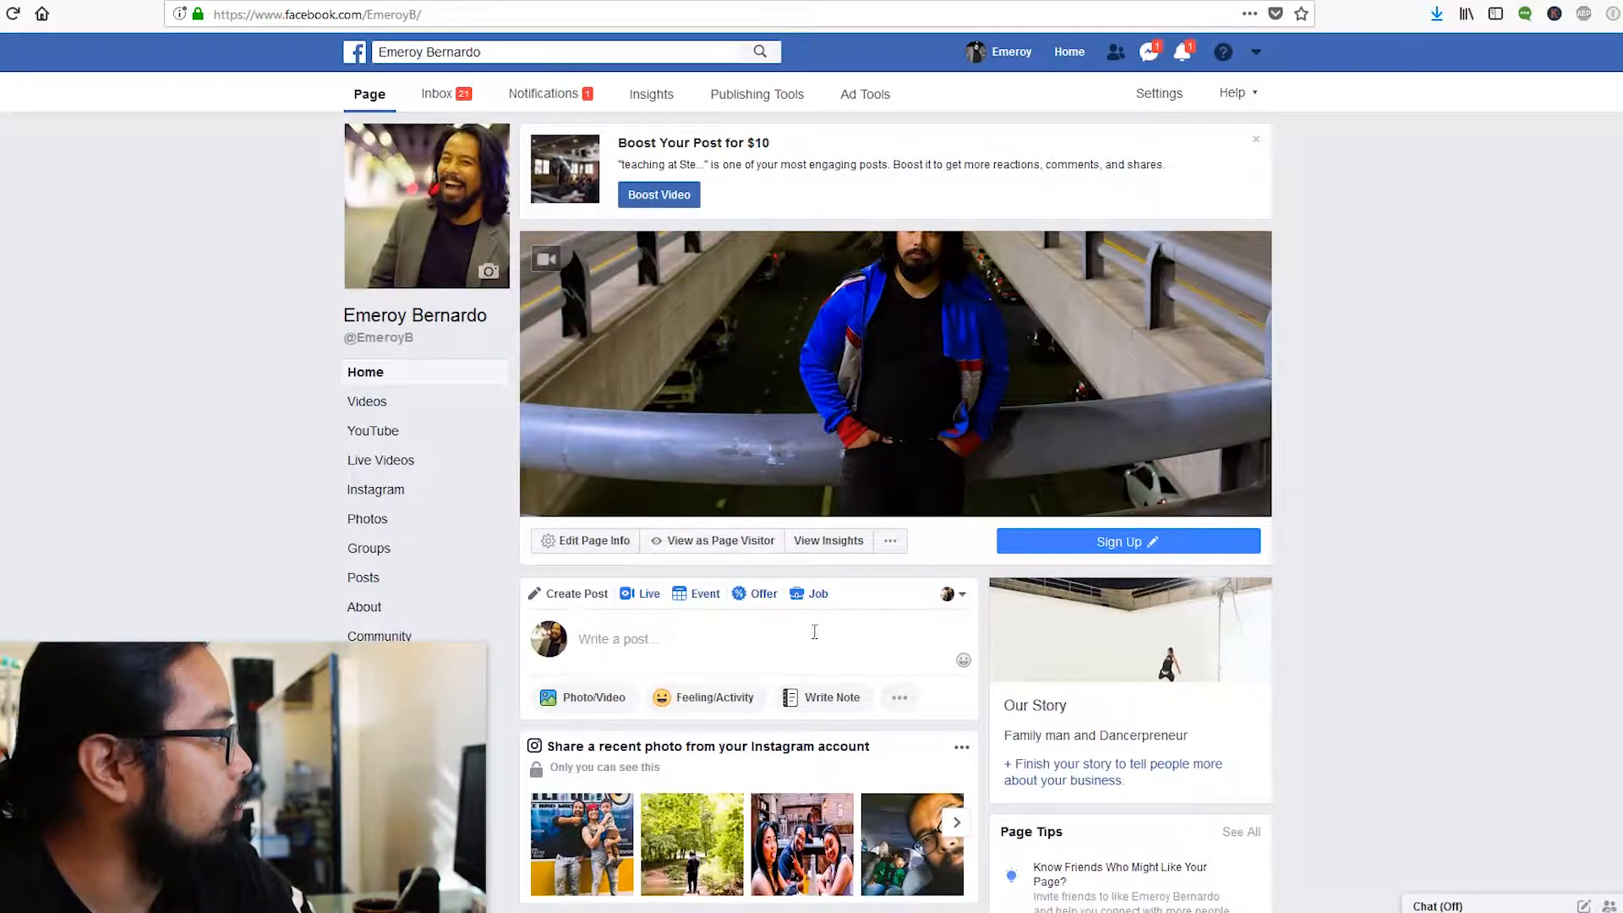
- Switch to the Facebook page and upload the video file "smells like cow maneur - ETVlog 136" to its video library
left_click(643, 551)
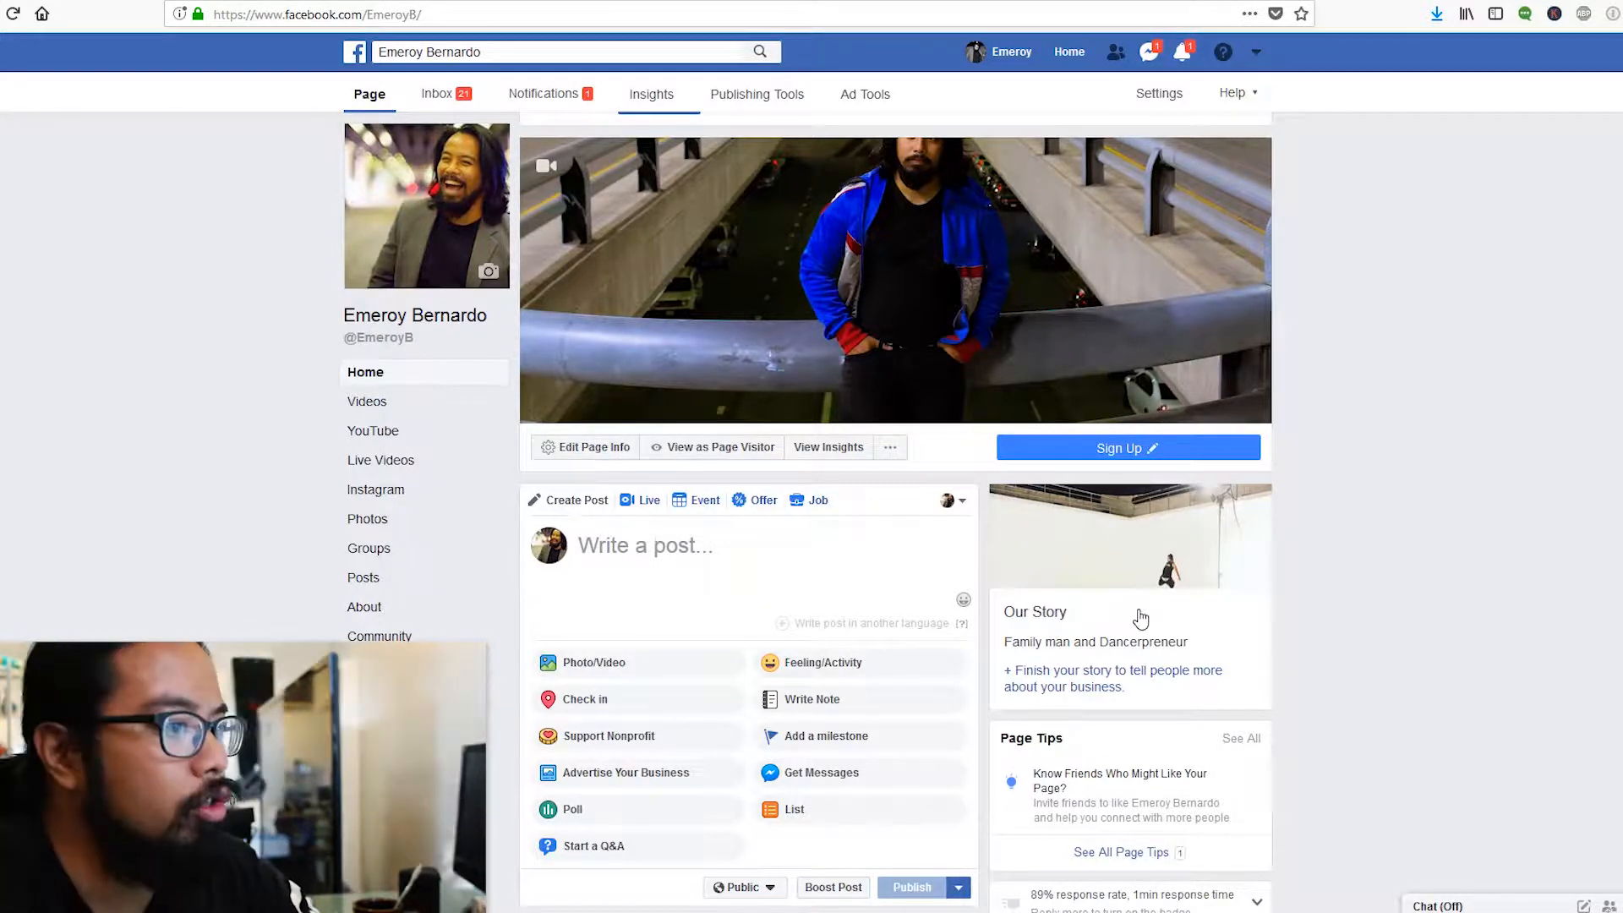
left_click(770, 99)
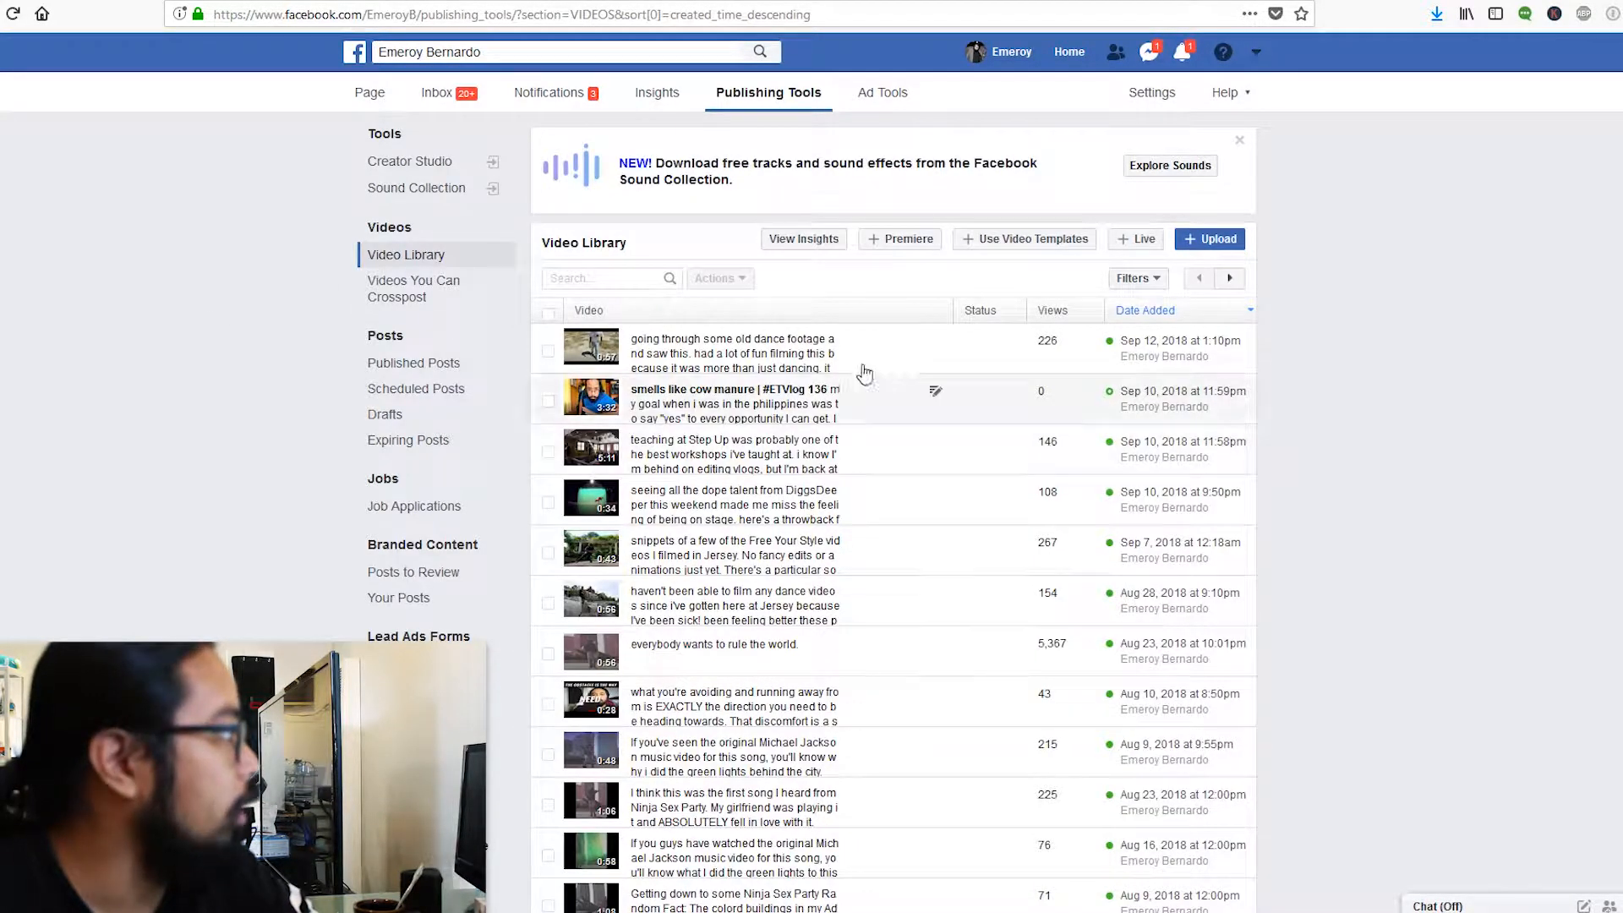
left_click(1232, 250)
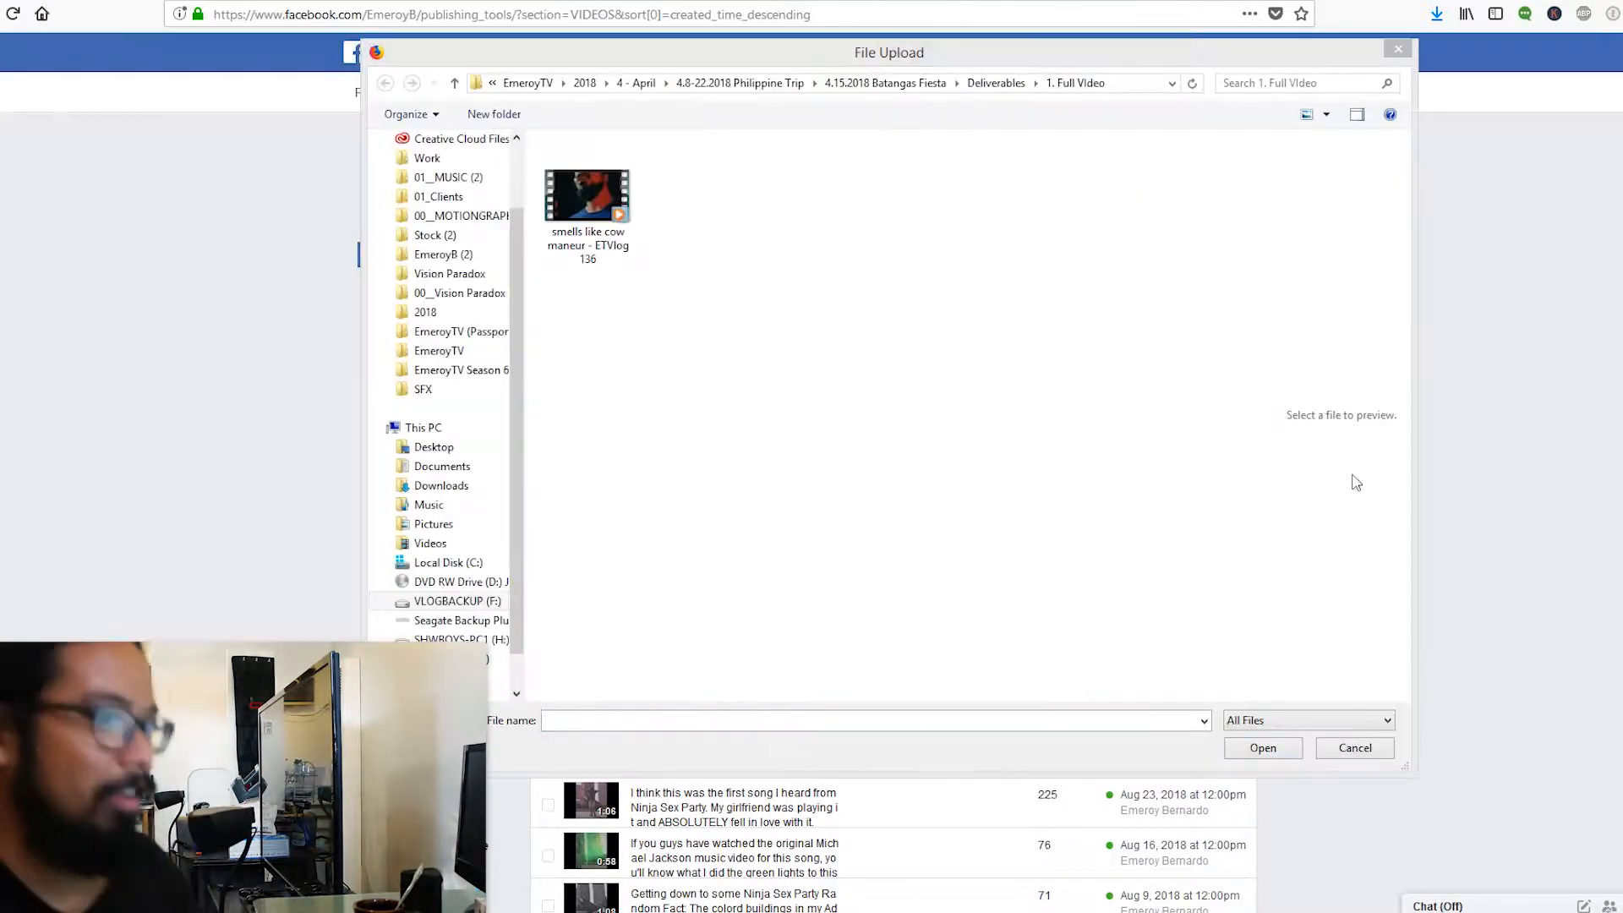
double_click(623, 218)
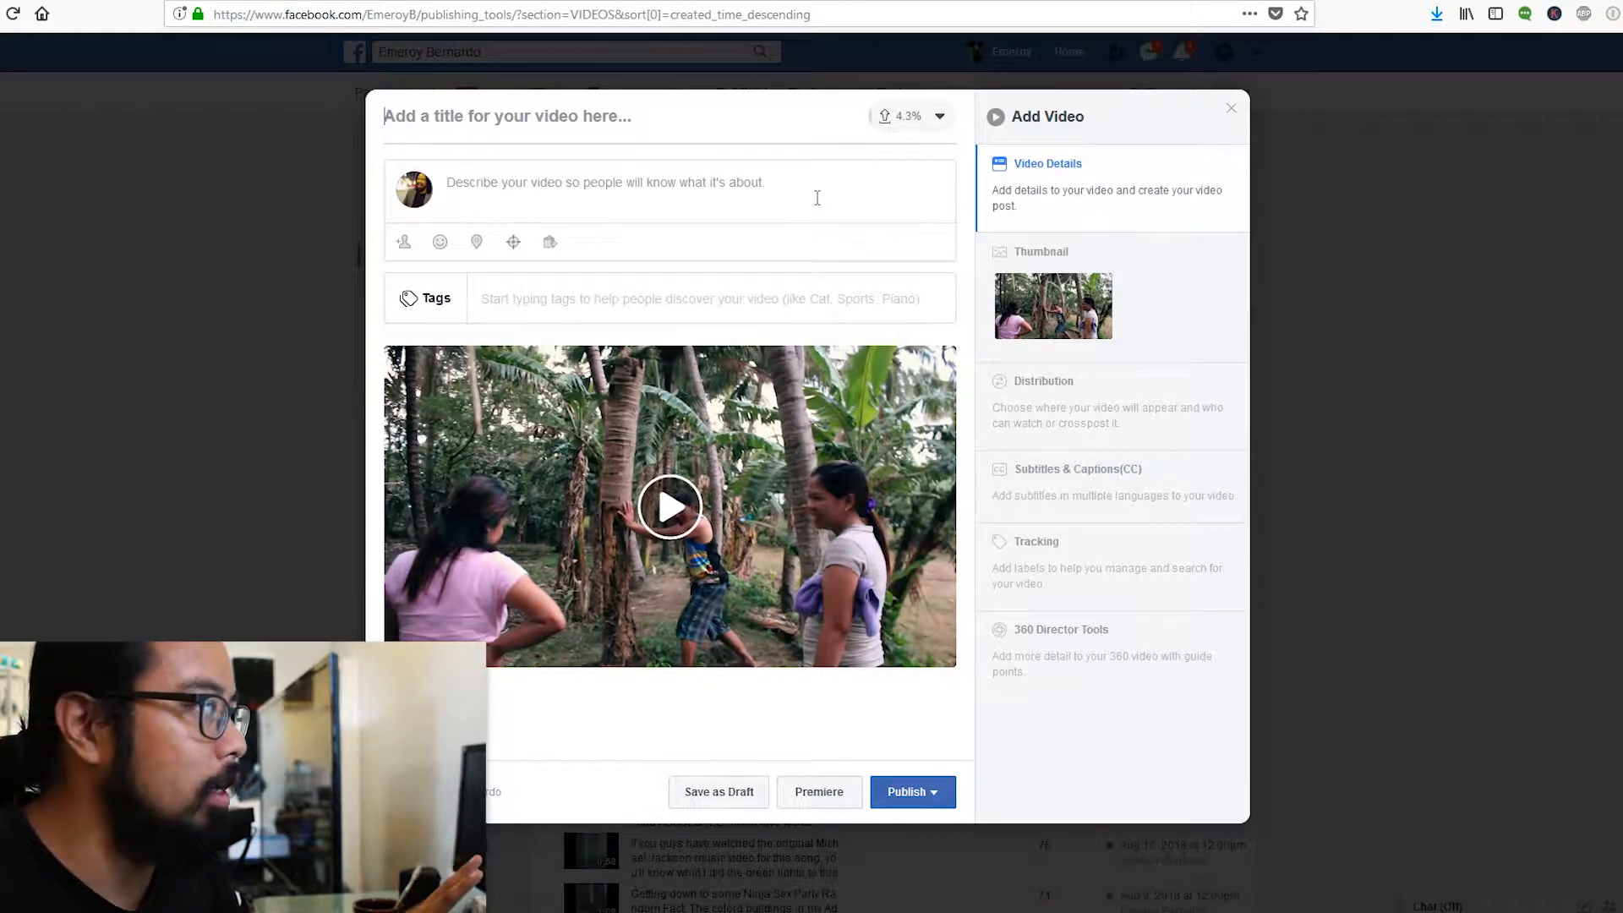
left_click(754, 309)
left_click(784, 211)
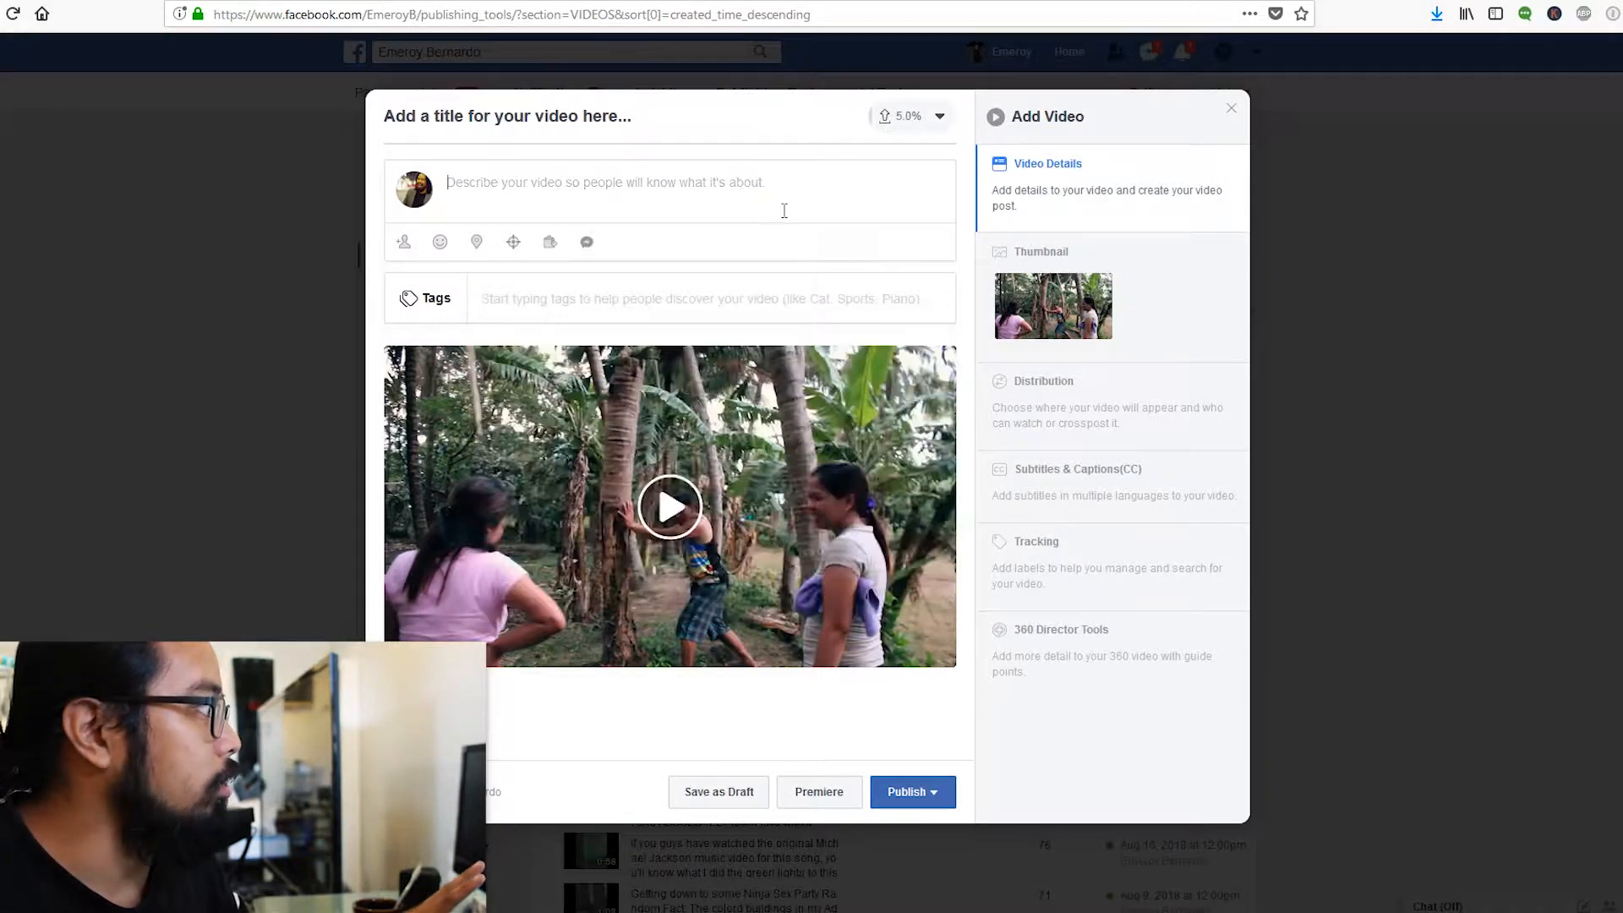
left_click(754, 299)
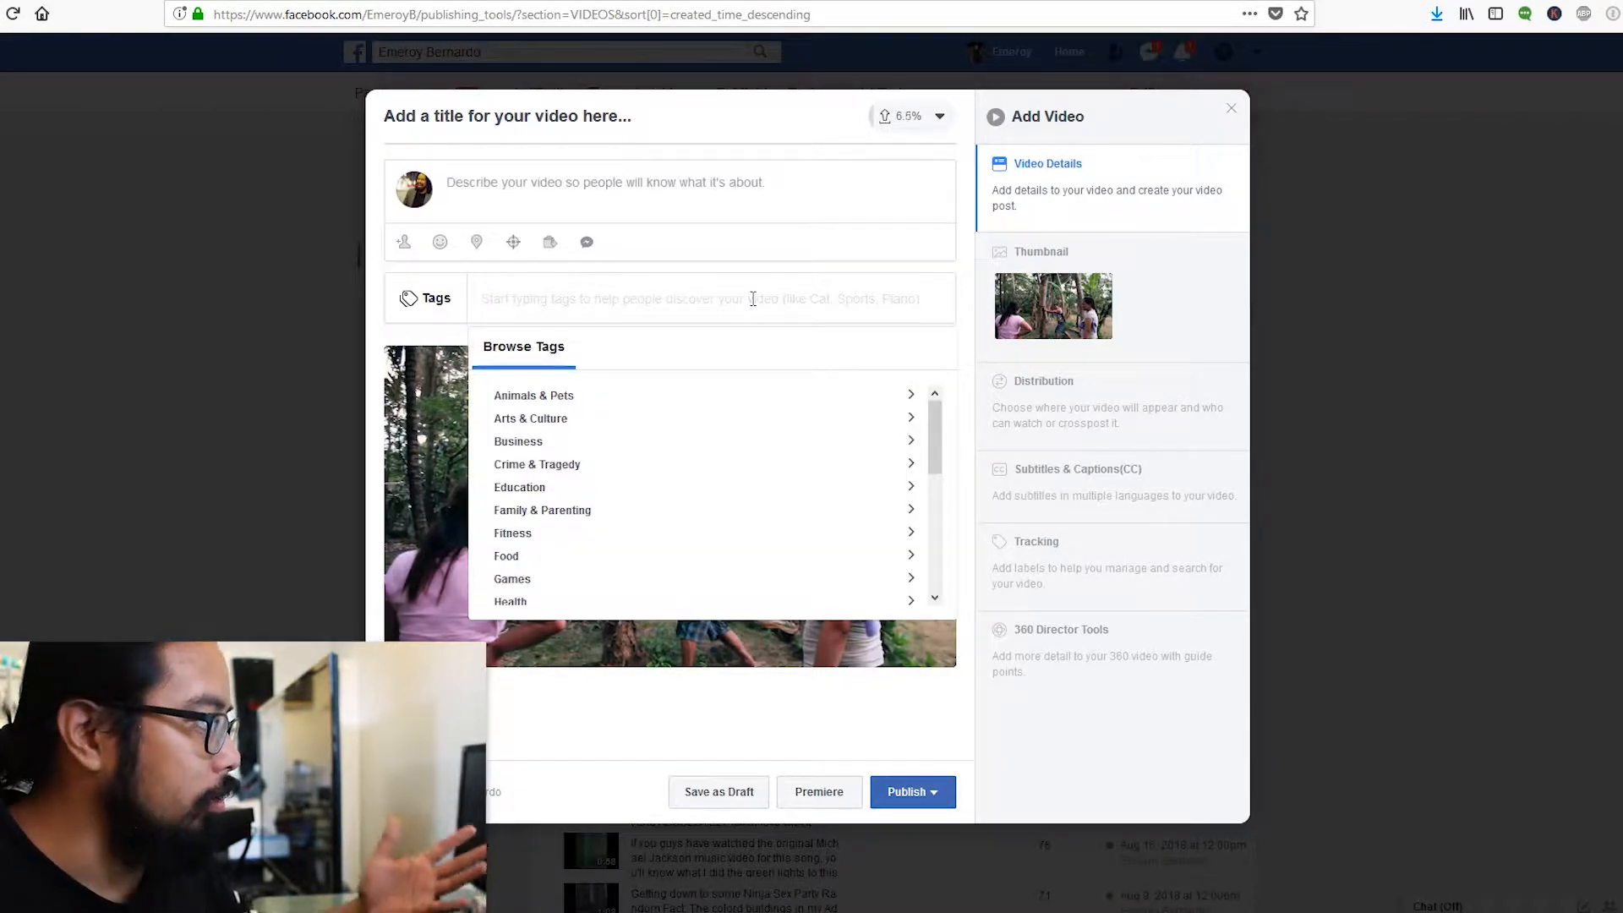
left_click(774, 200)
type("gradg")
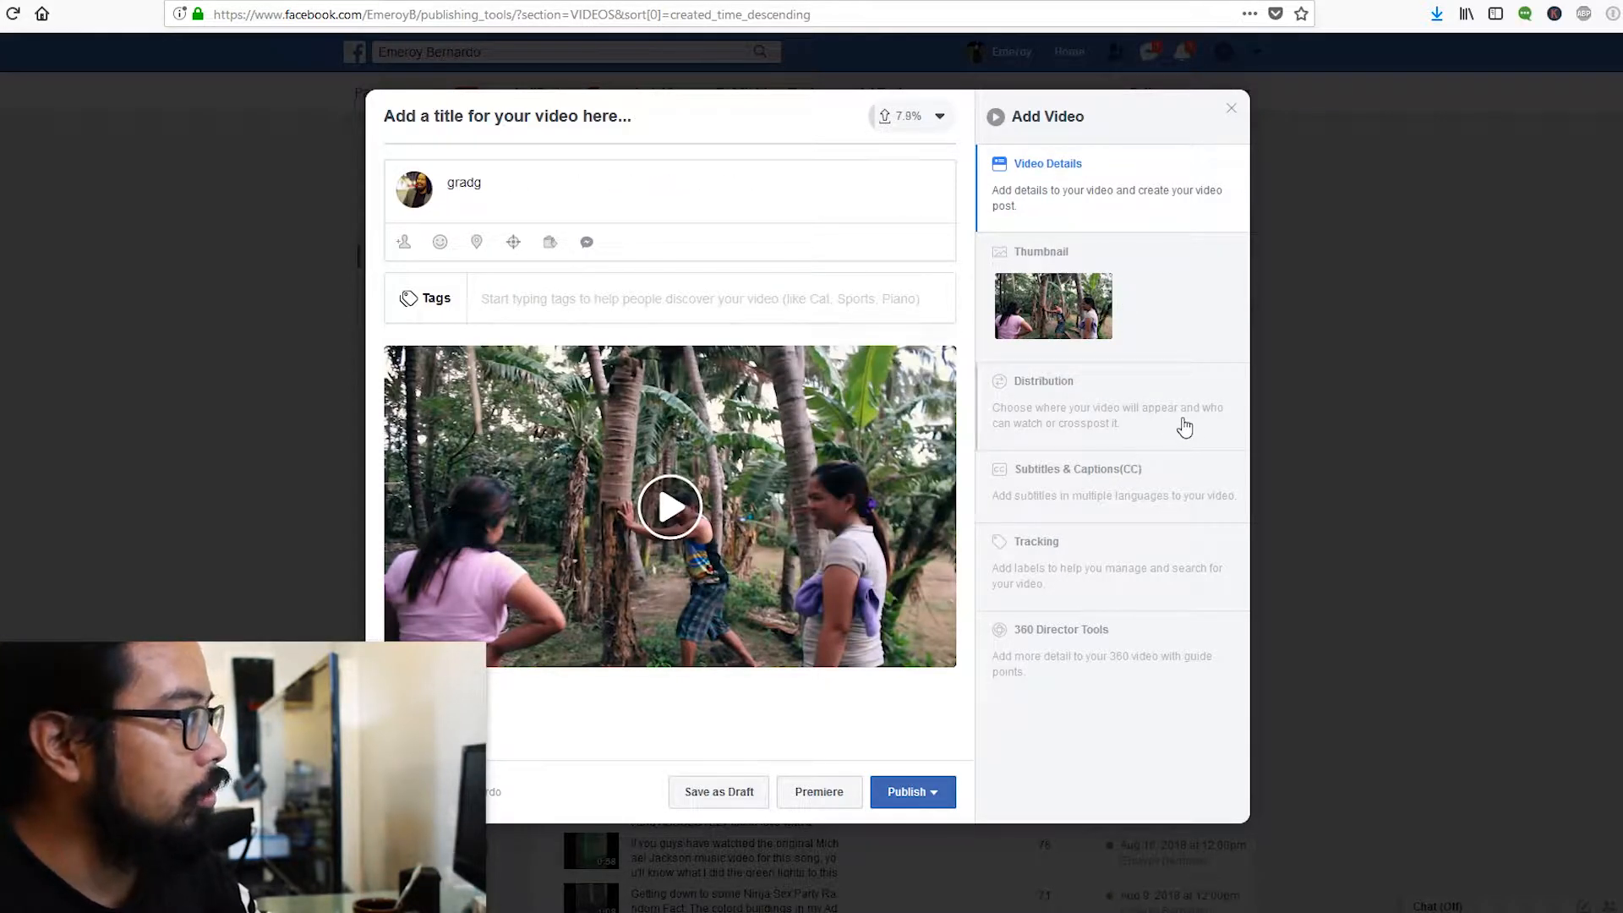
left_click(1185, 428)
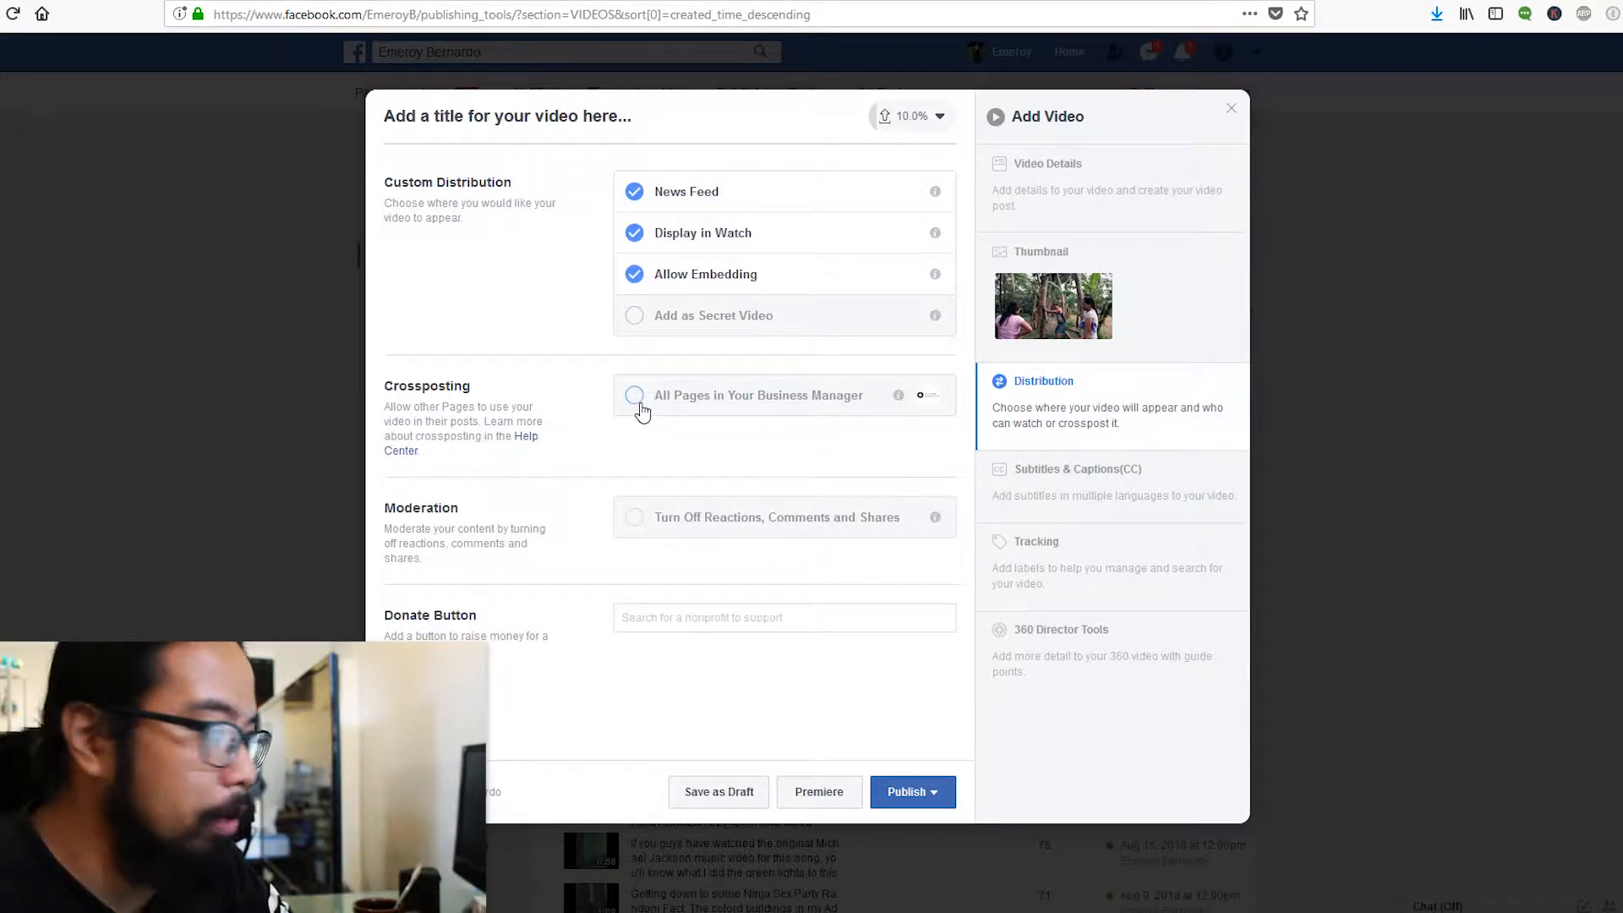
left_click(1139, 190)
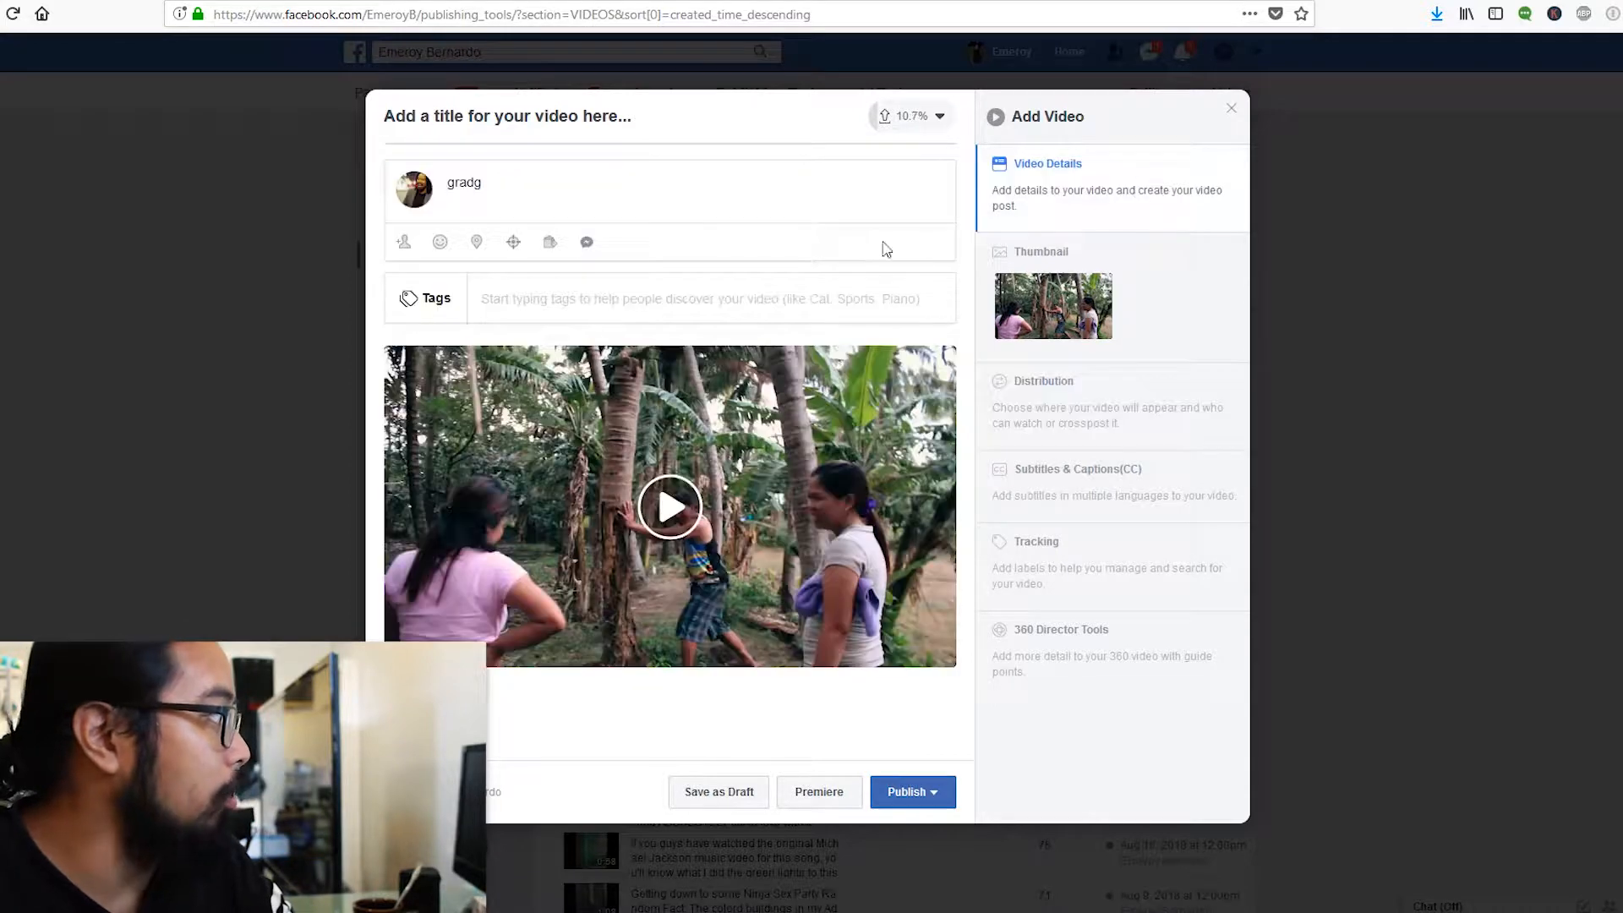
key("ctrl+a")
key("BackSpace")
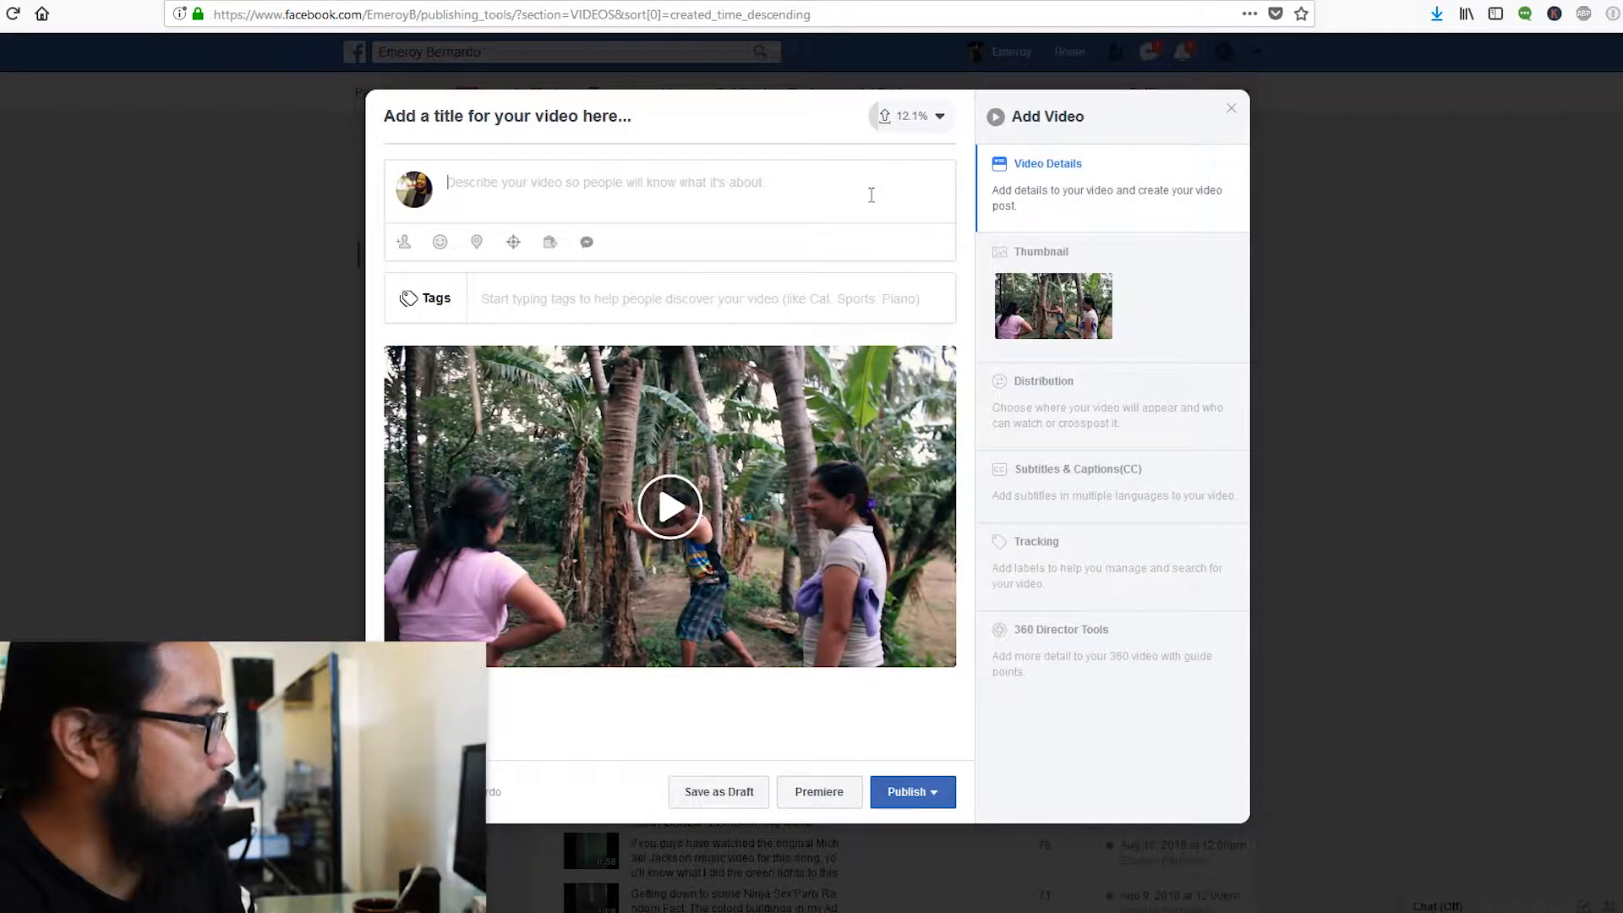
- Enter "had fun here" as the video's description and add the tag "travel vlog"
type("had fu")
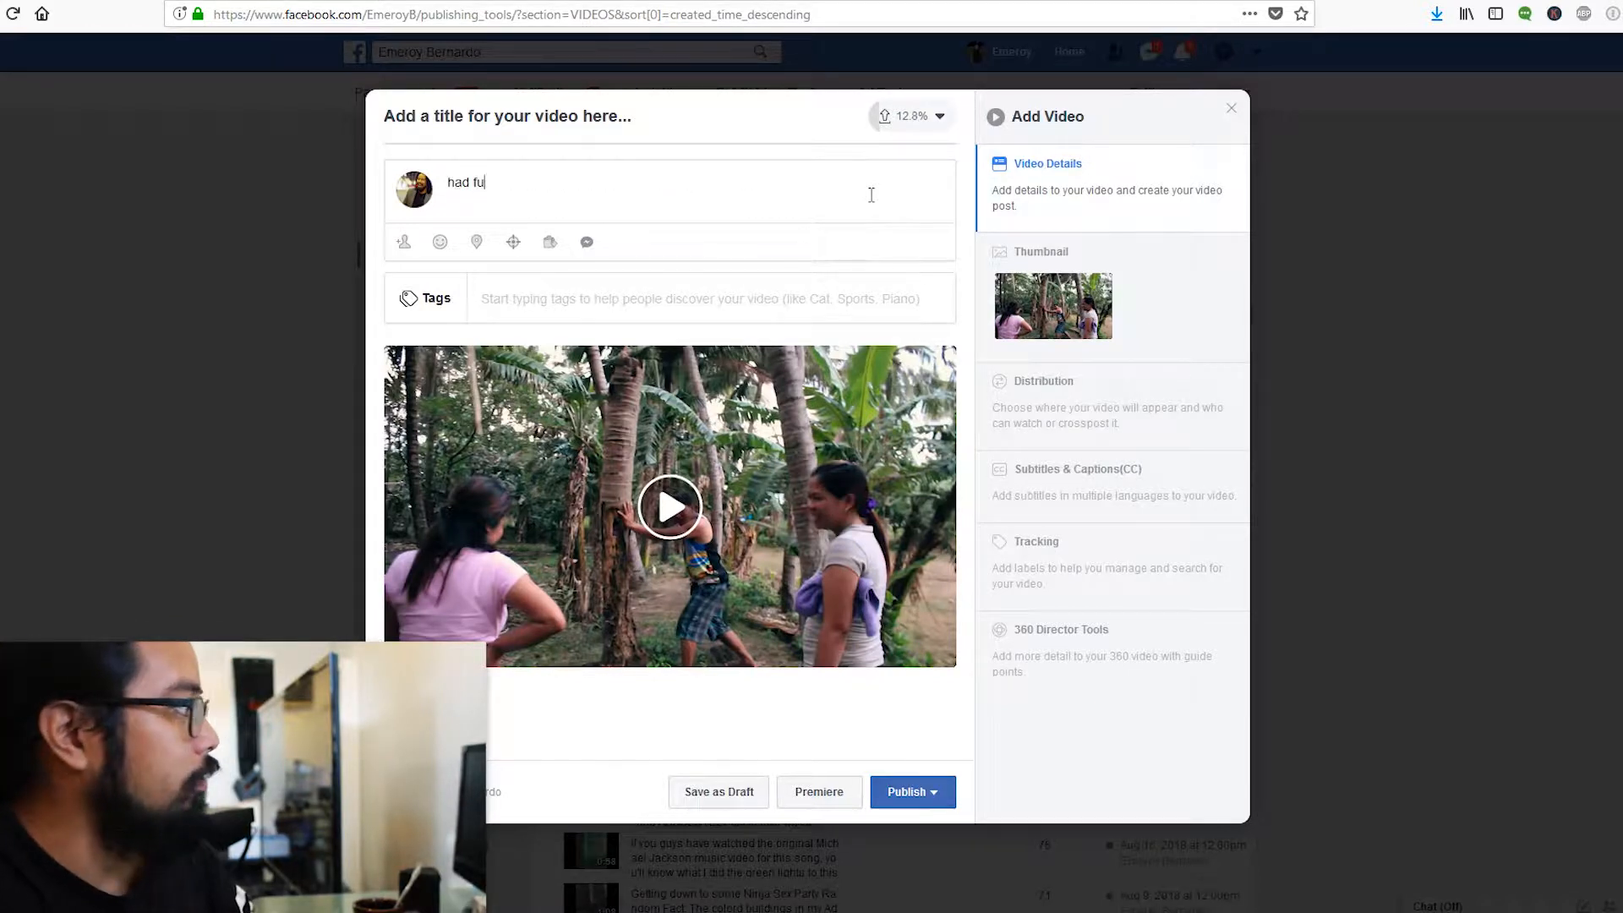
type("n here")
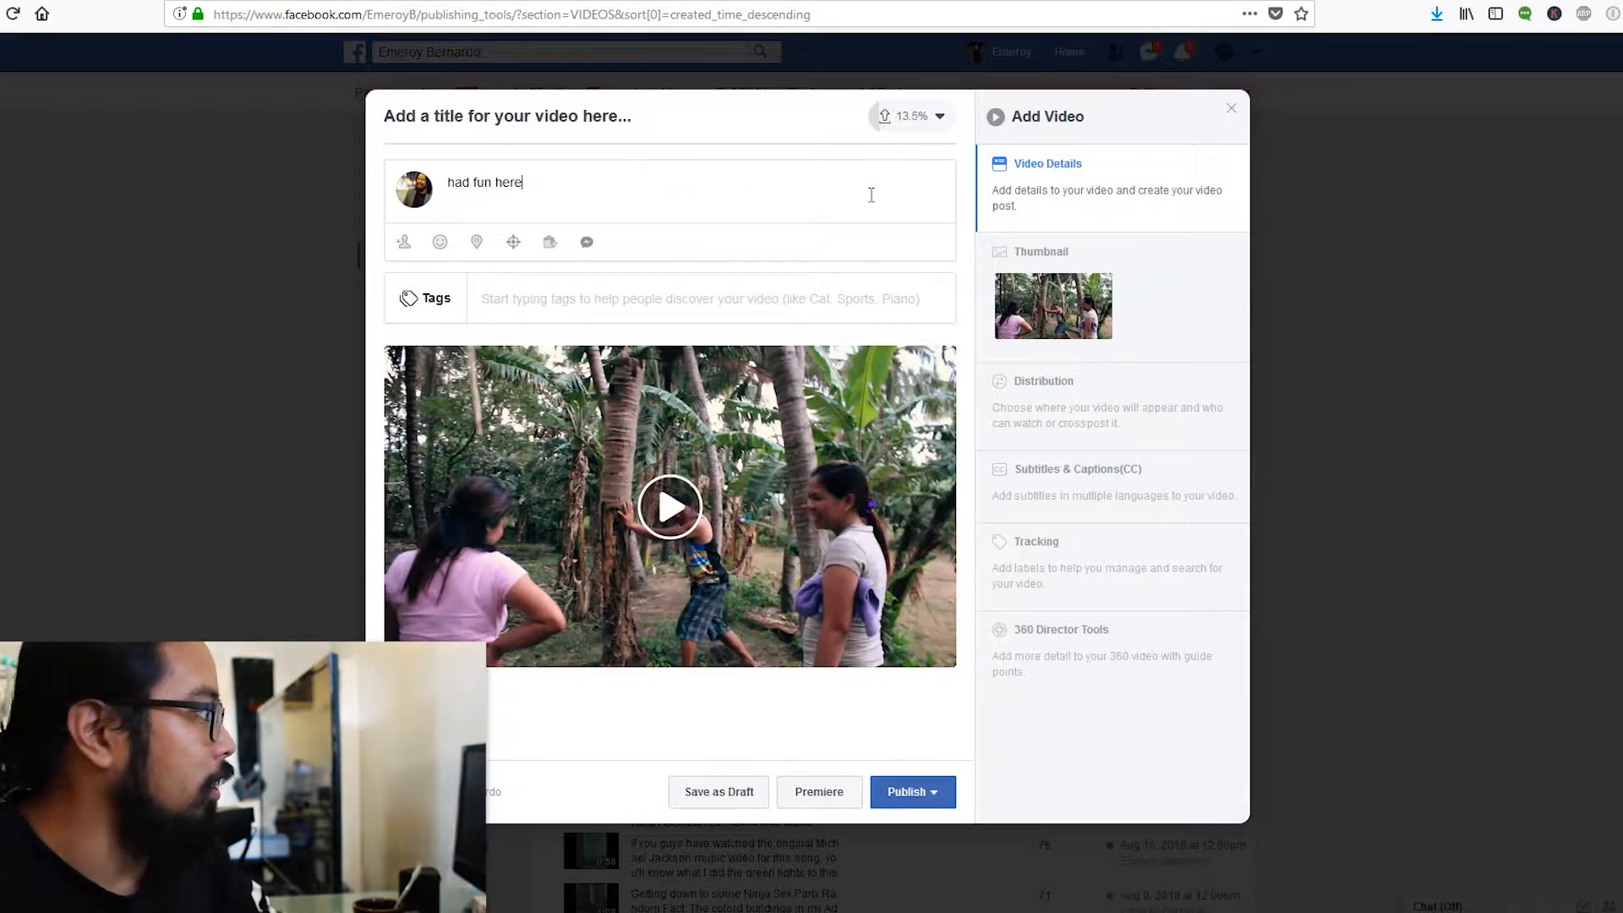
left_click(826, 308)
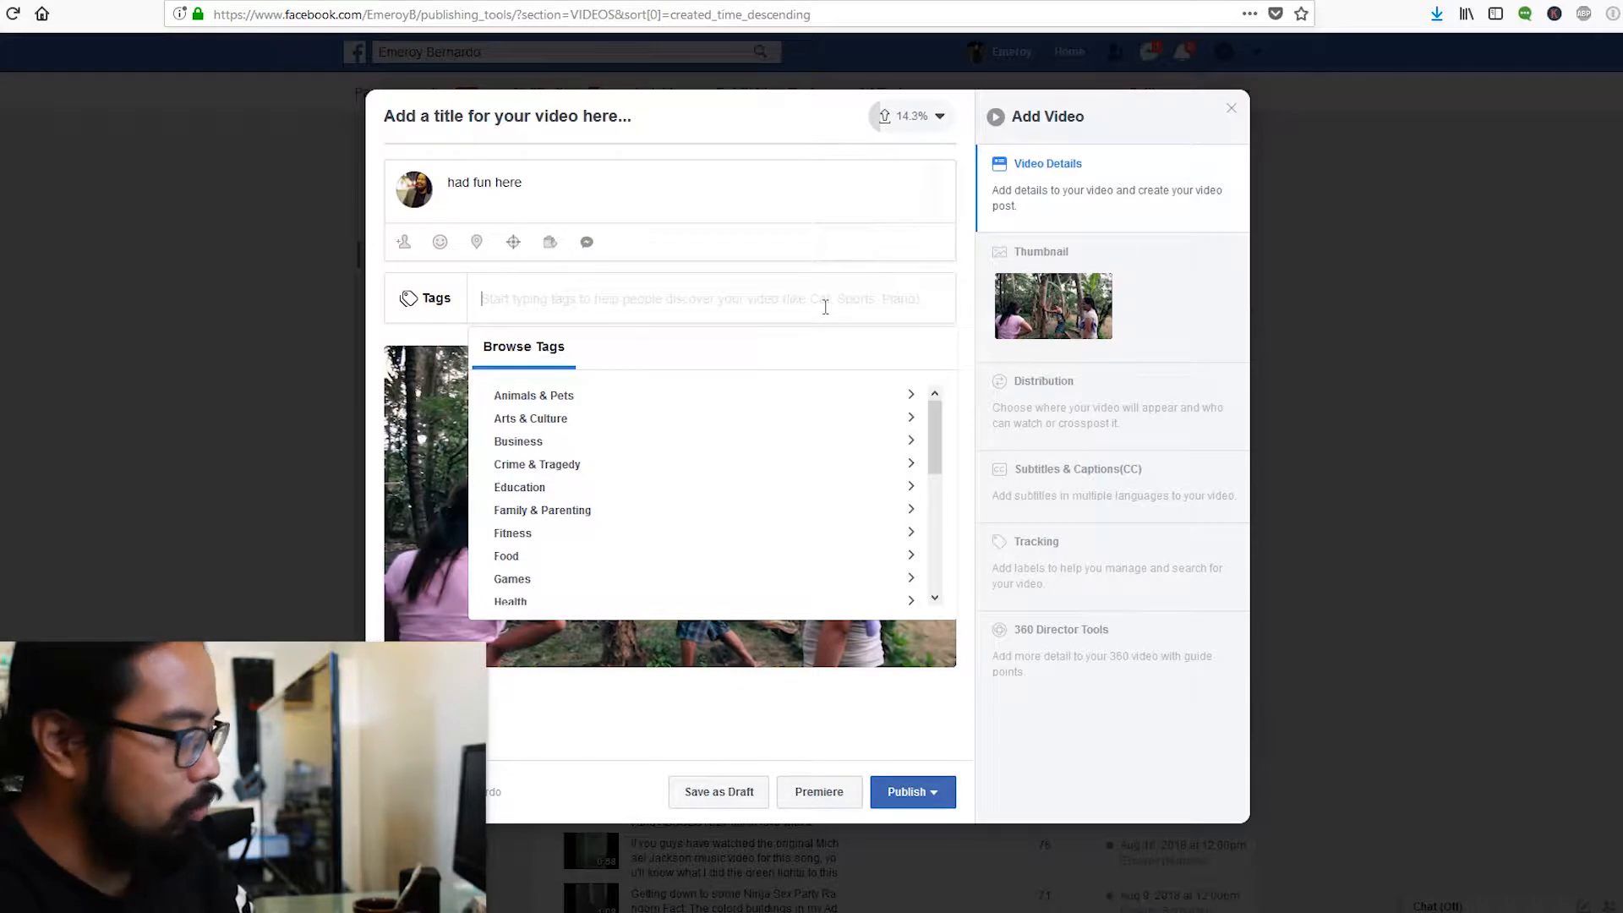
type("travel vlog")
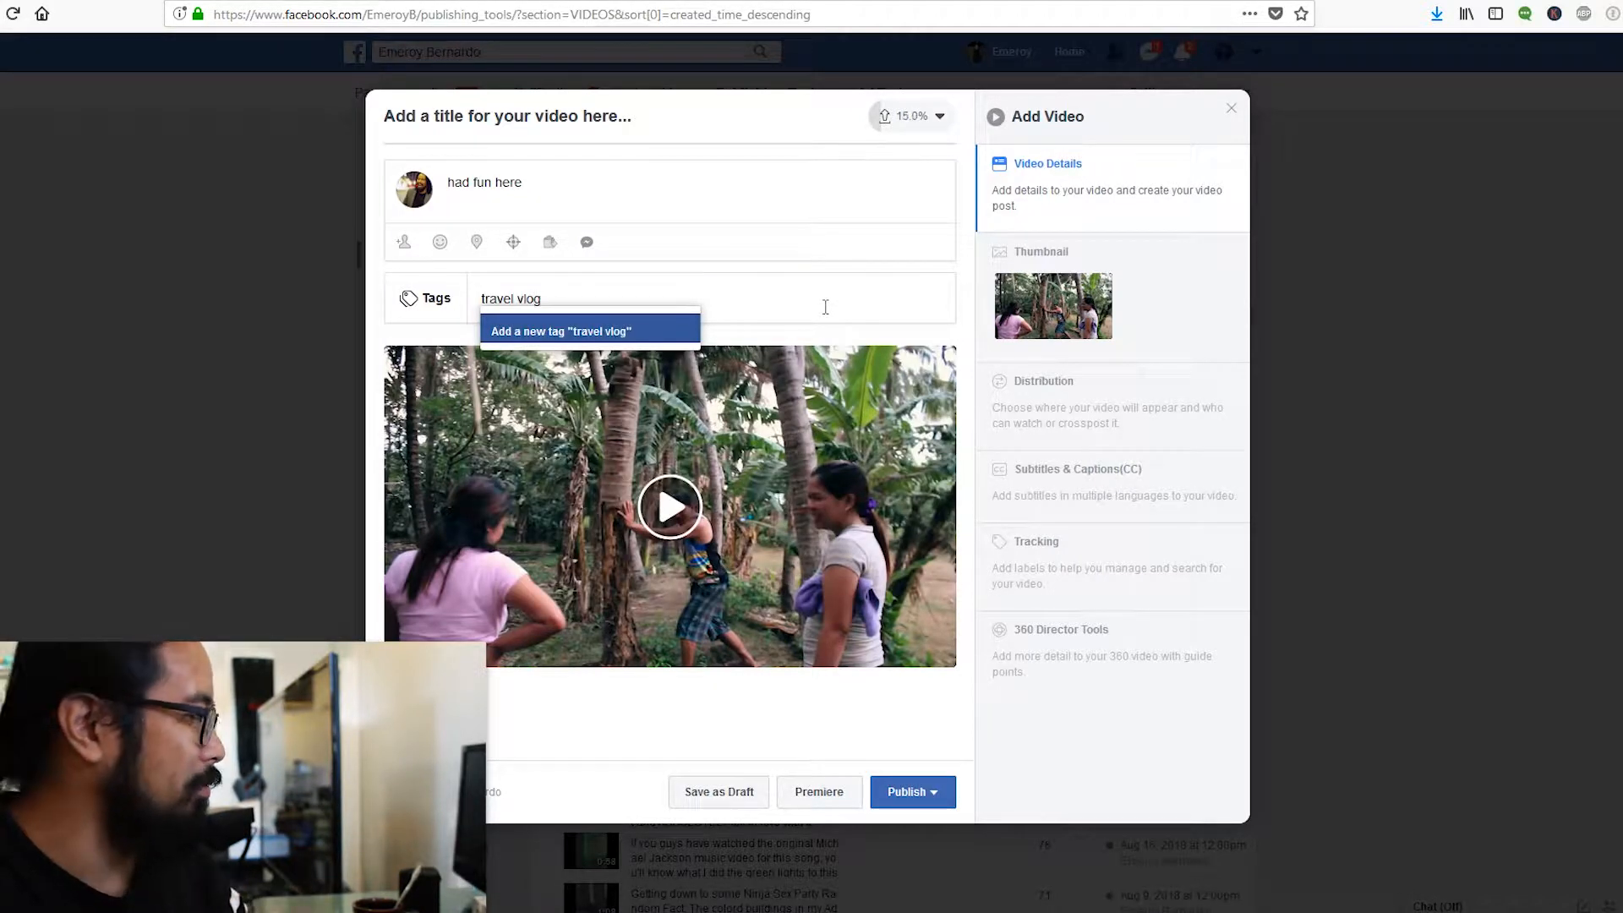
key("Return")
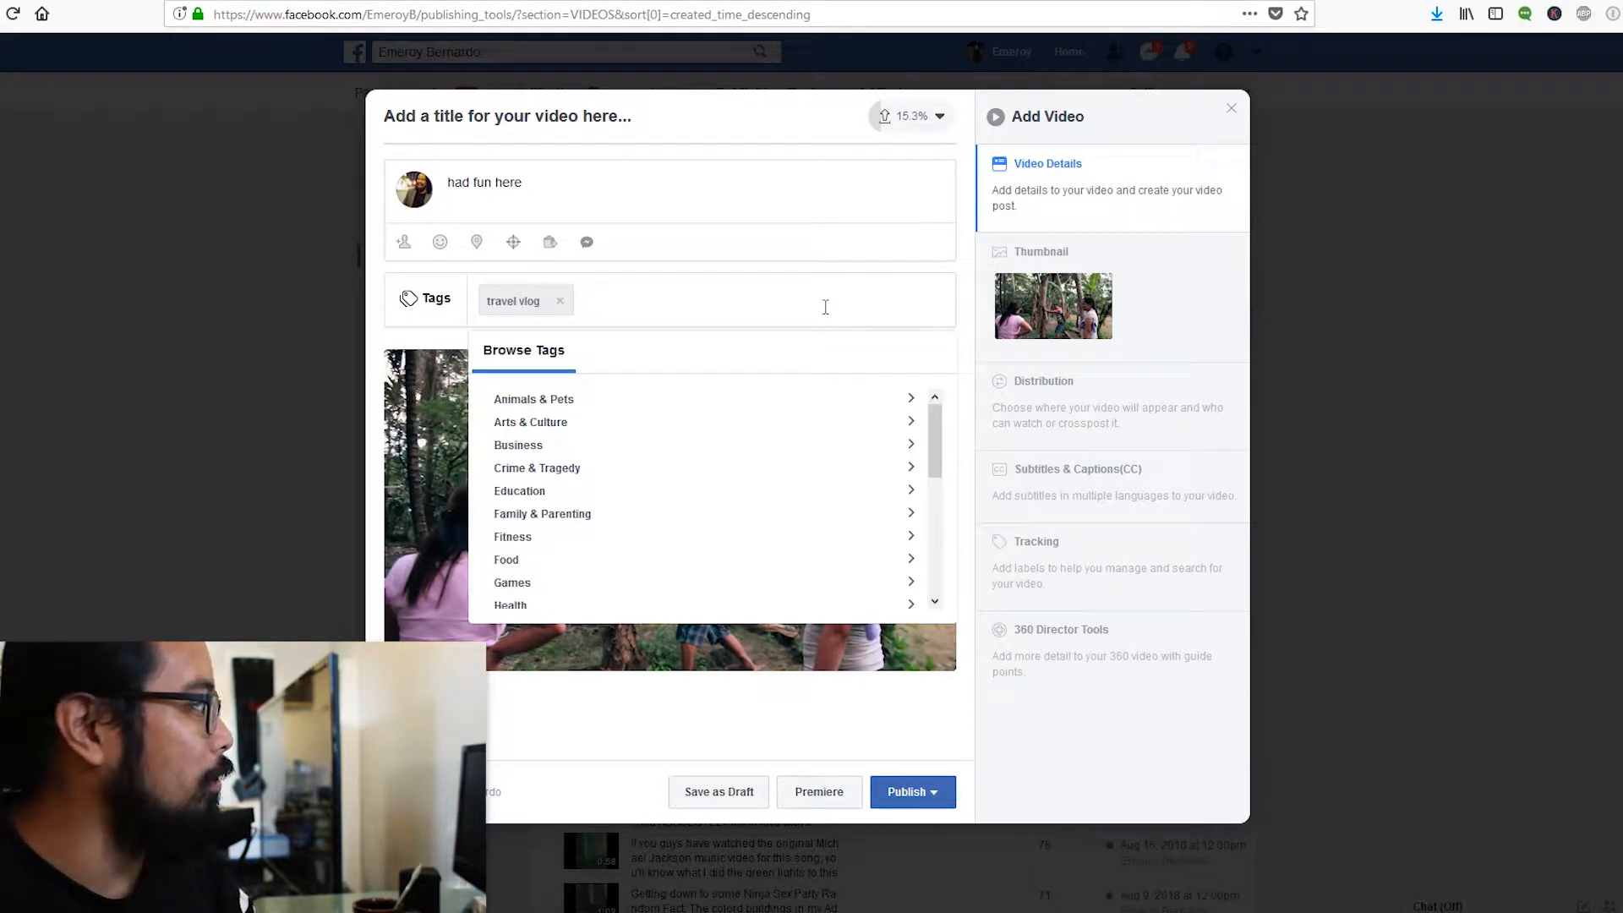
left_click(1131, 771)
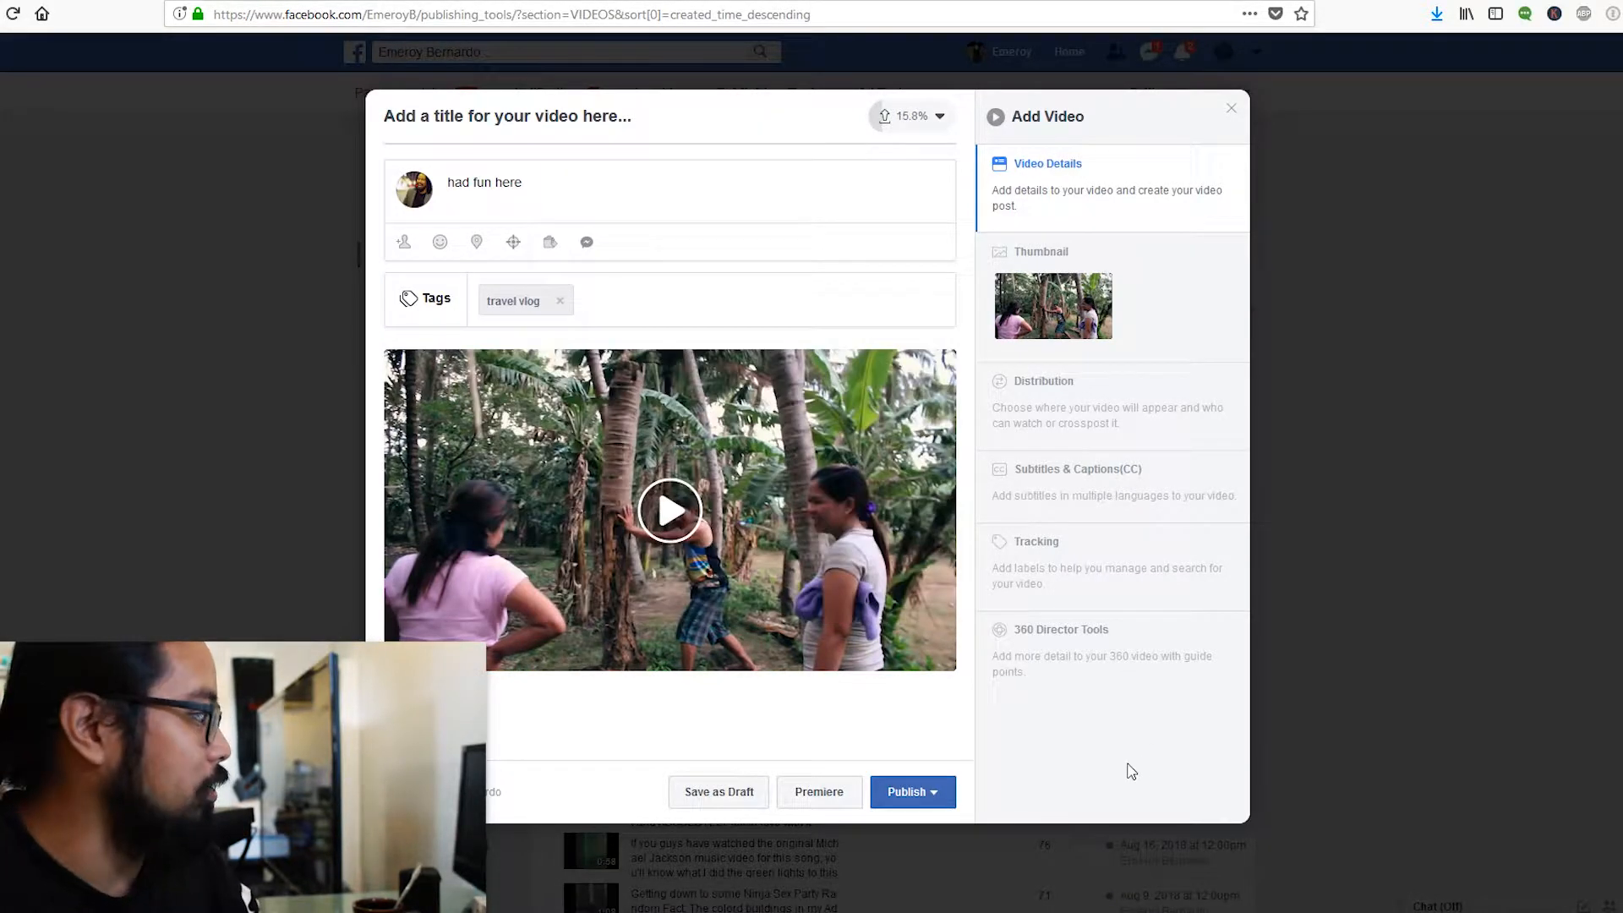
- Try to schedule the video, and give it the title "smells like cow manure | #ETVlog #136"
left_click(936, 795)
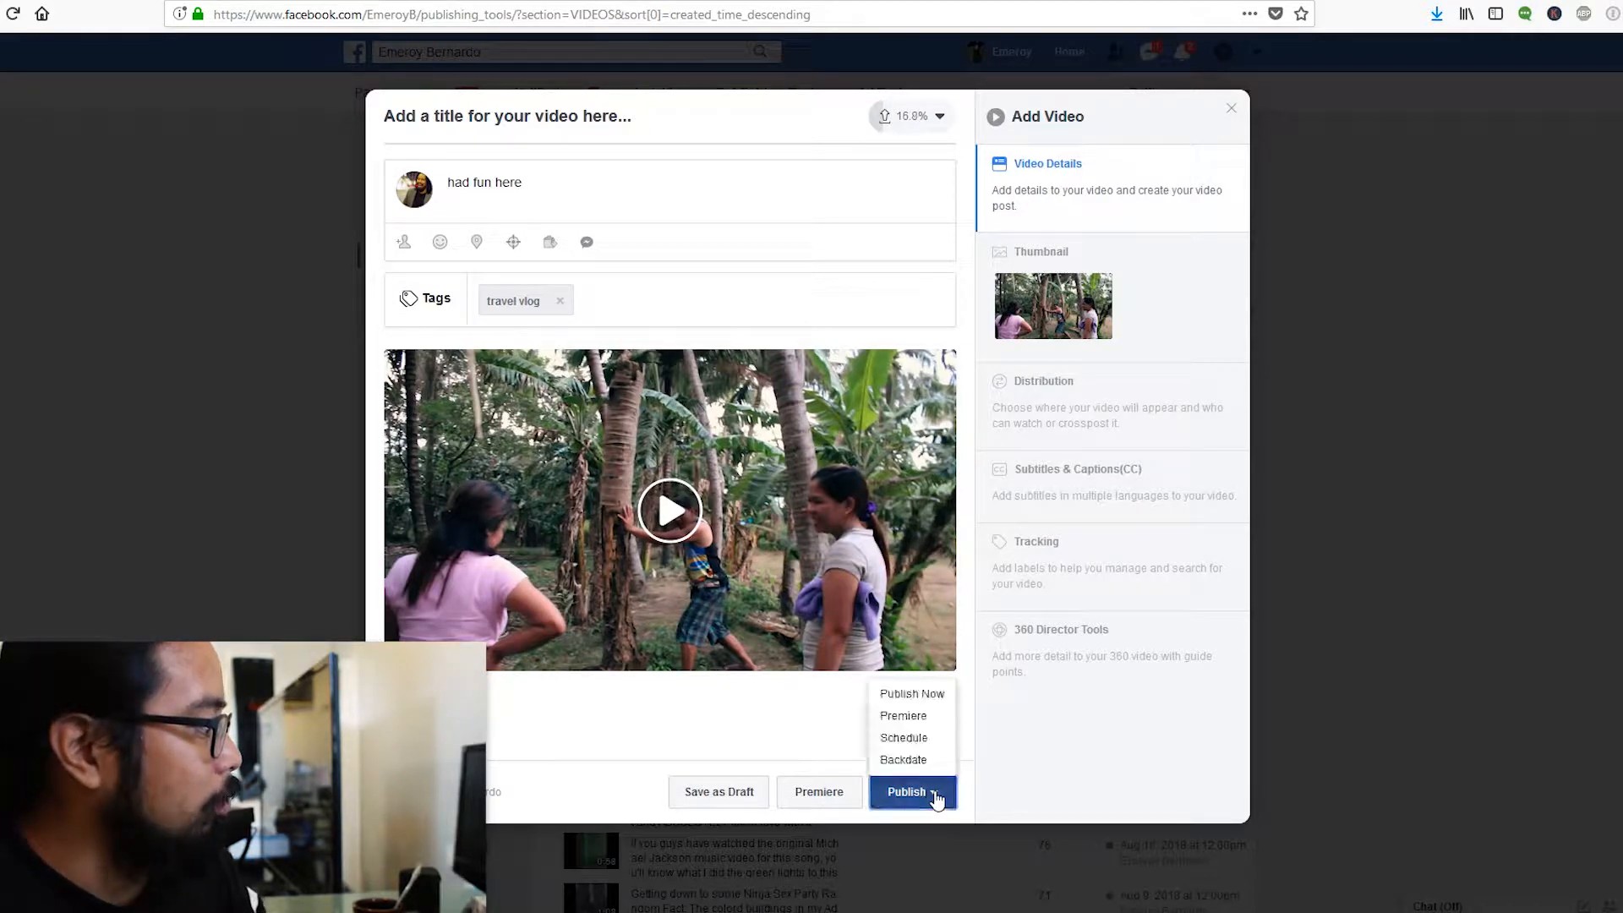
left_click(920, 742)
left_click(707, 114)
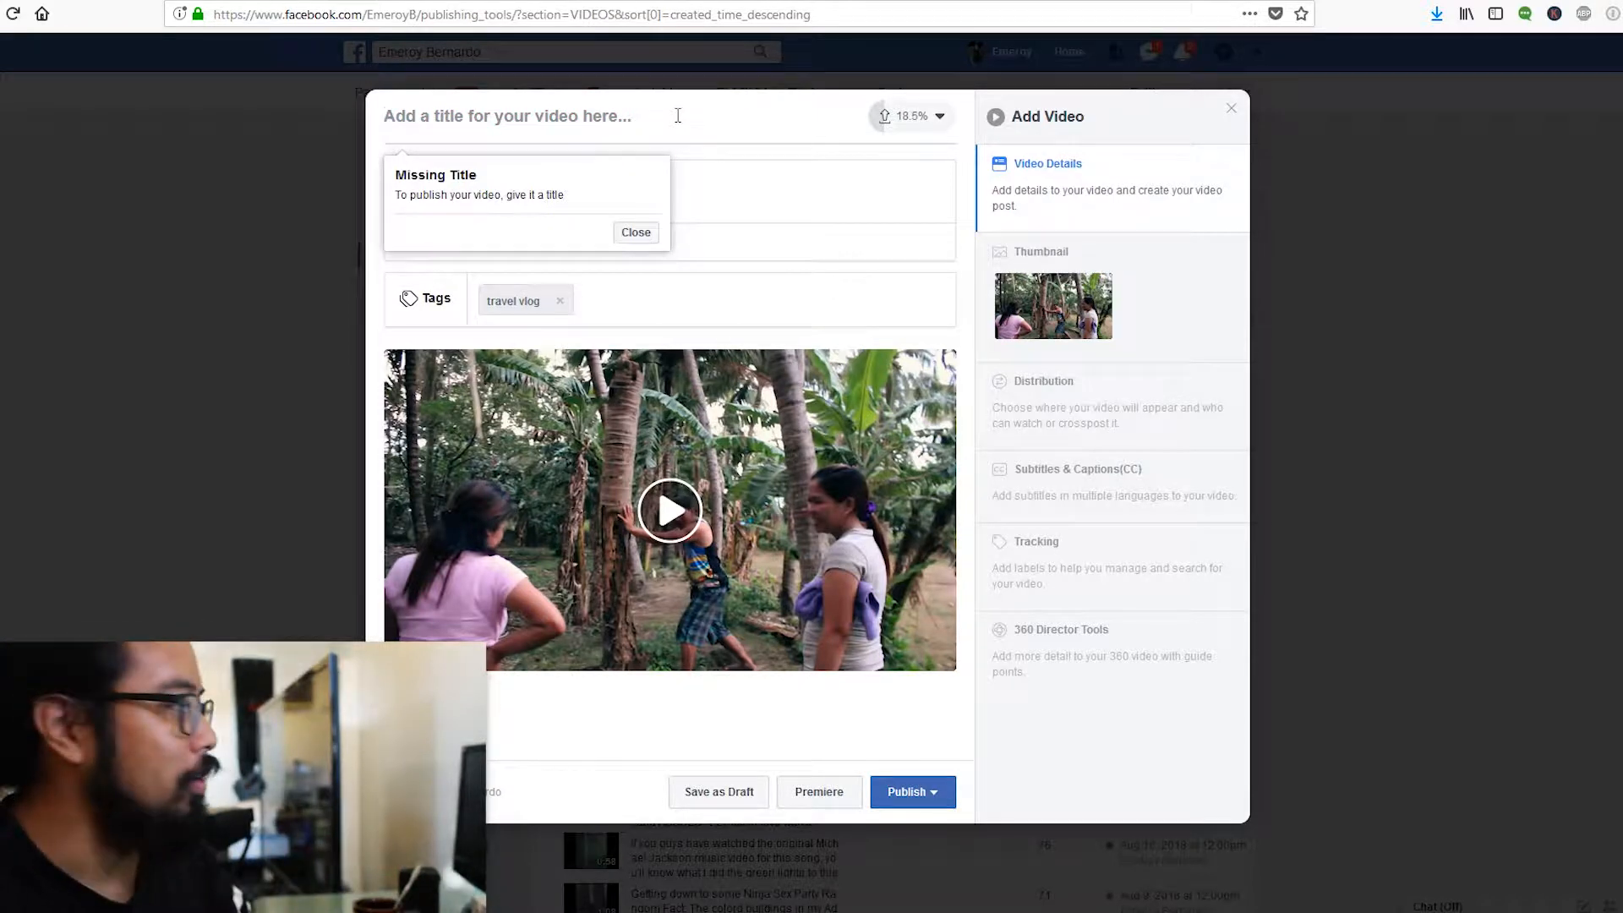
type("smells like cow manure | #")
type("ETVlog")
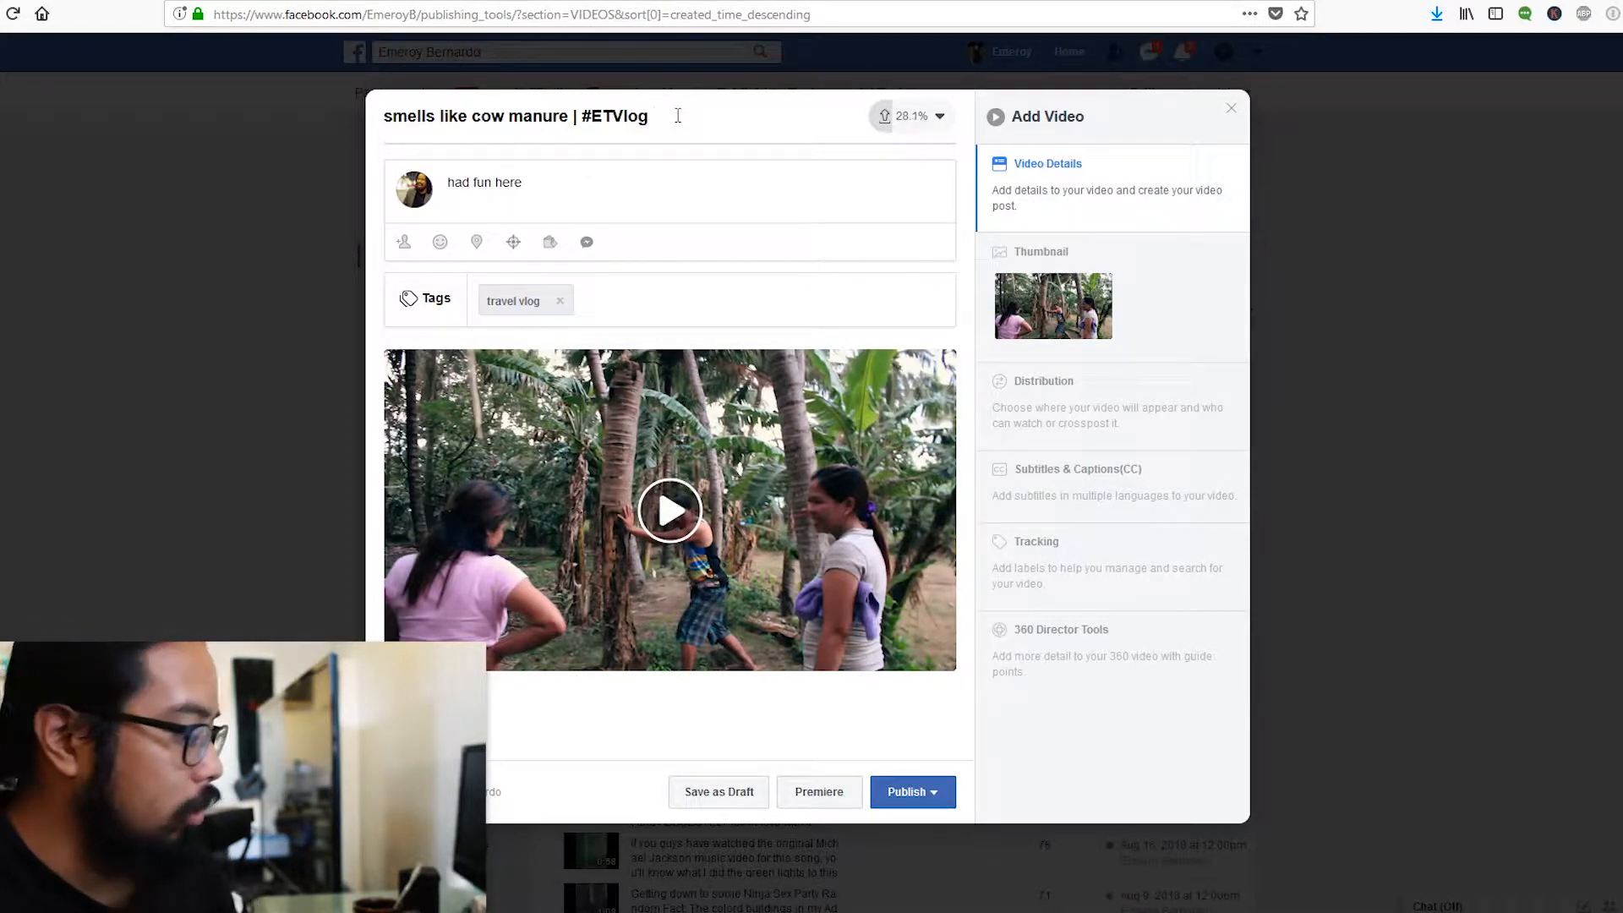
type("36")
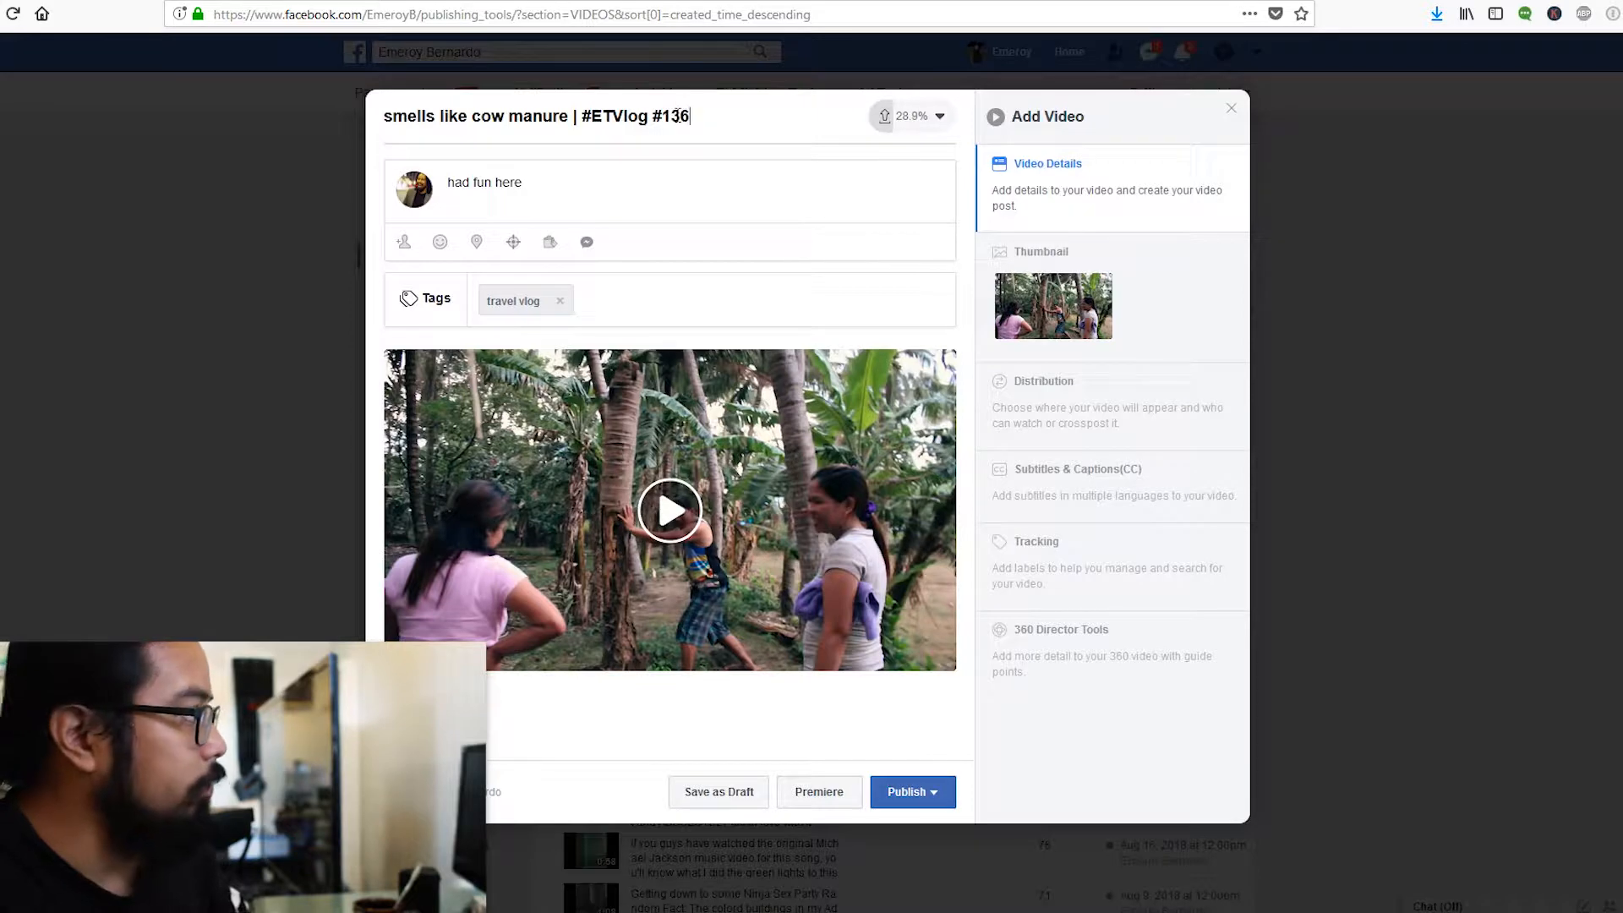
- Schedule the video's publication for 9/17/2018
left_click(930, 793)
left_click(904, 738)
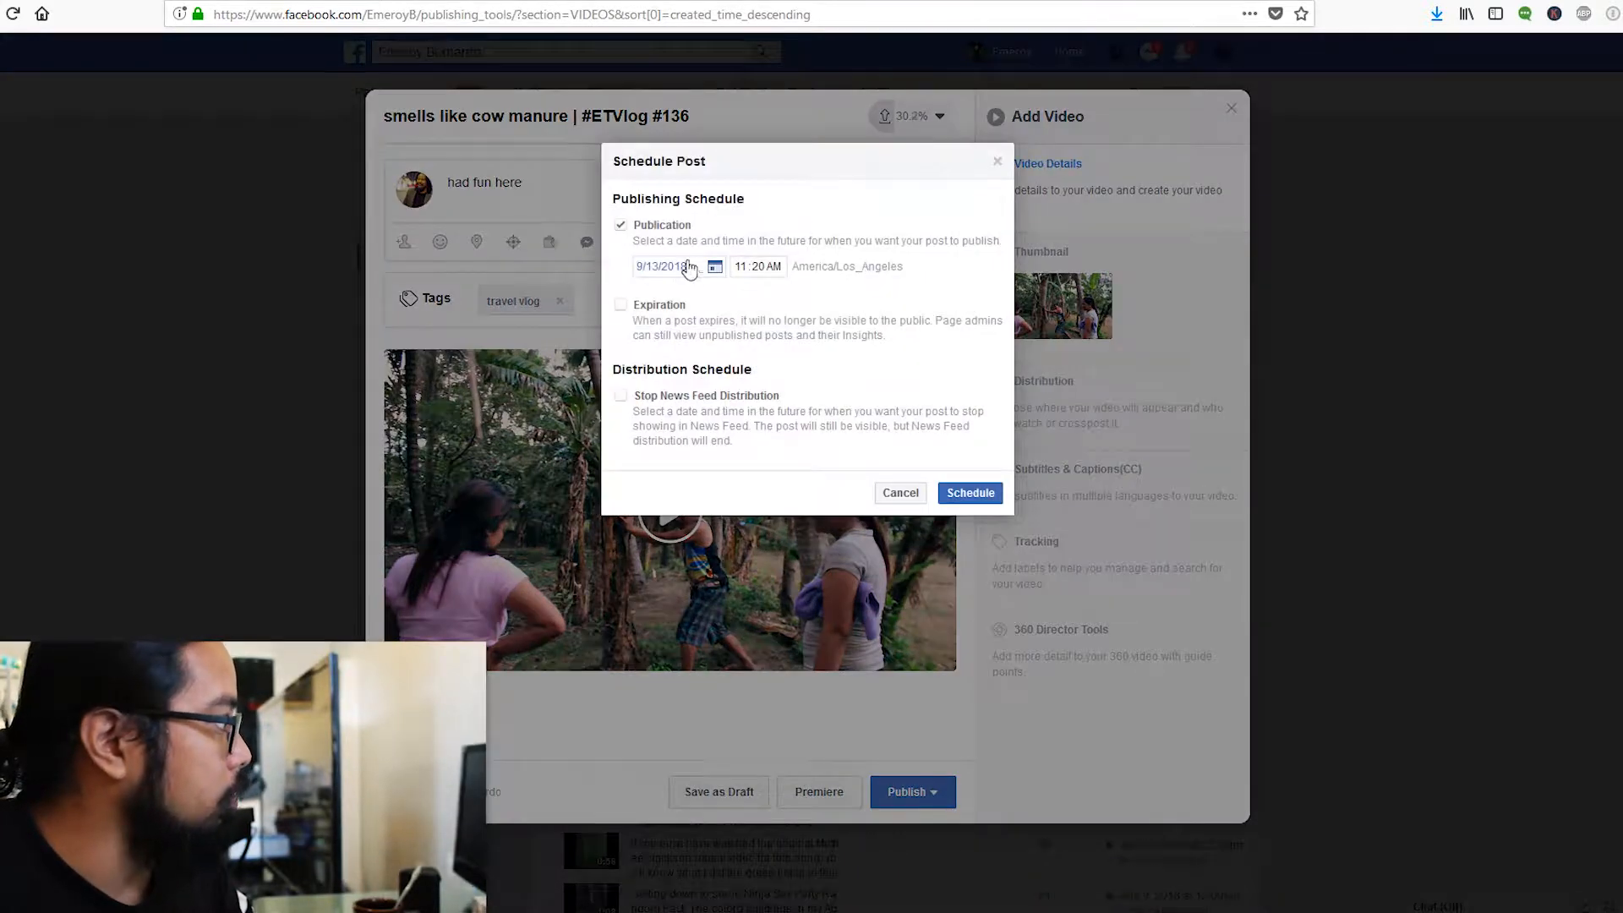
left_click(700, 267)
left_click(678, 417)
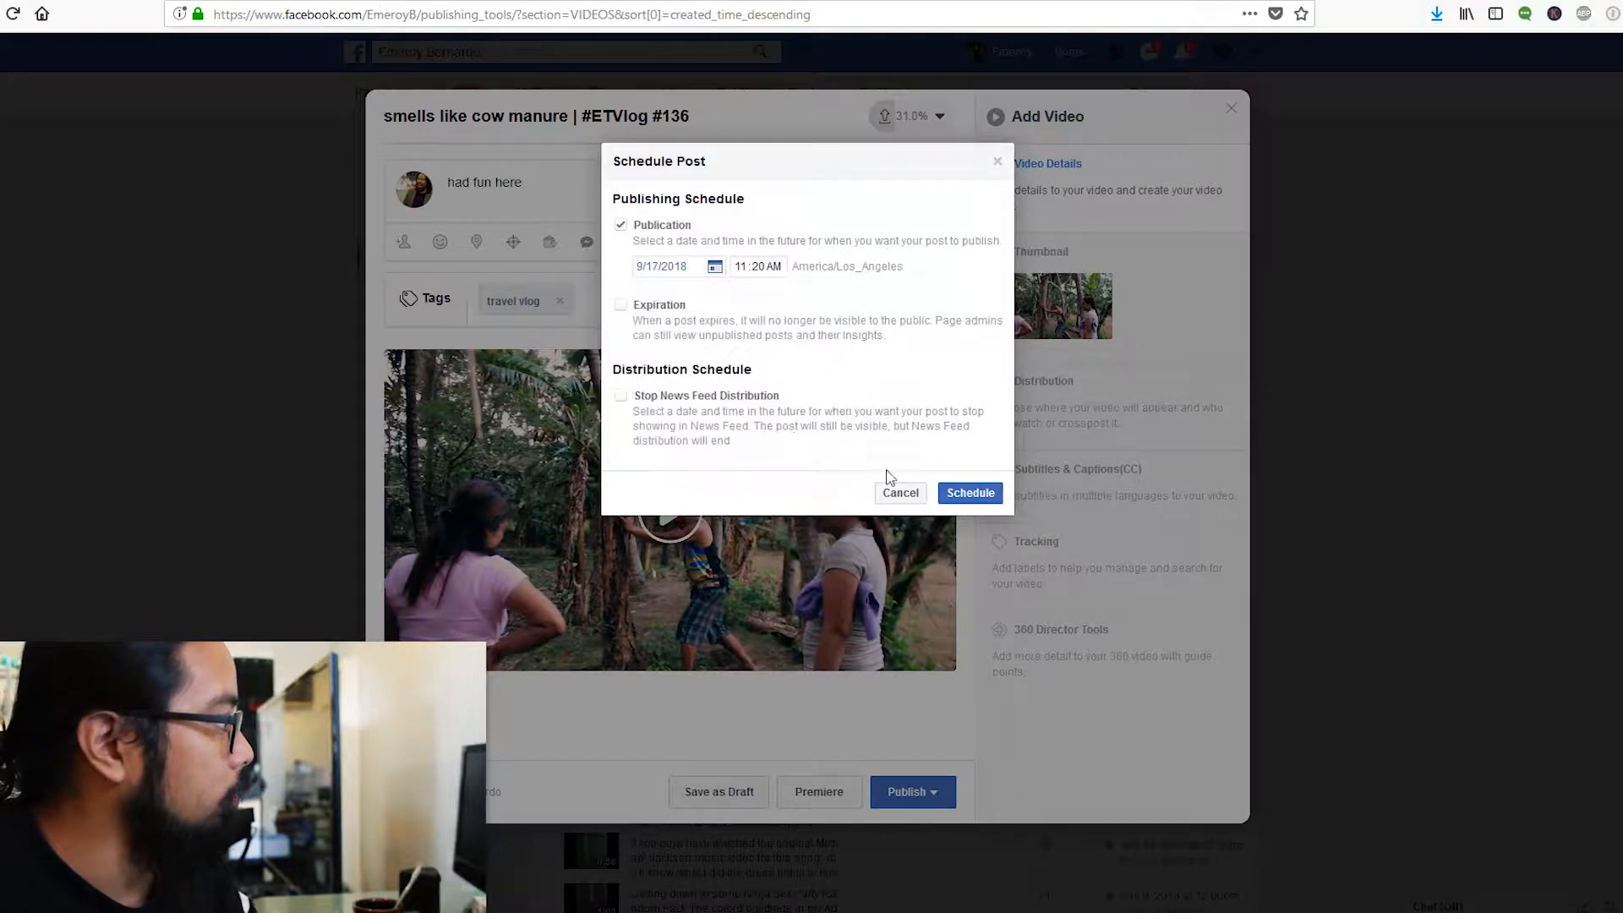
left_click(968, 493)
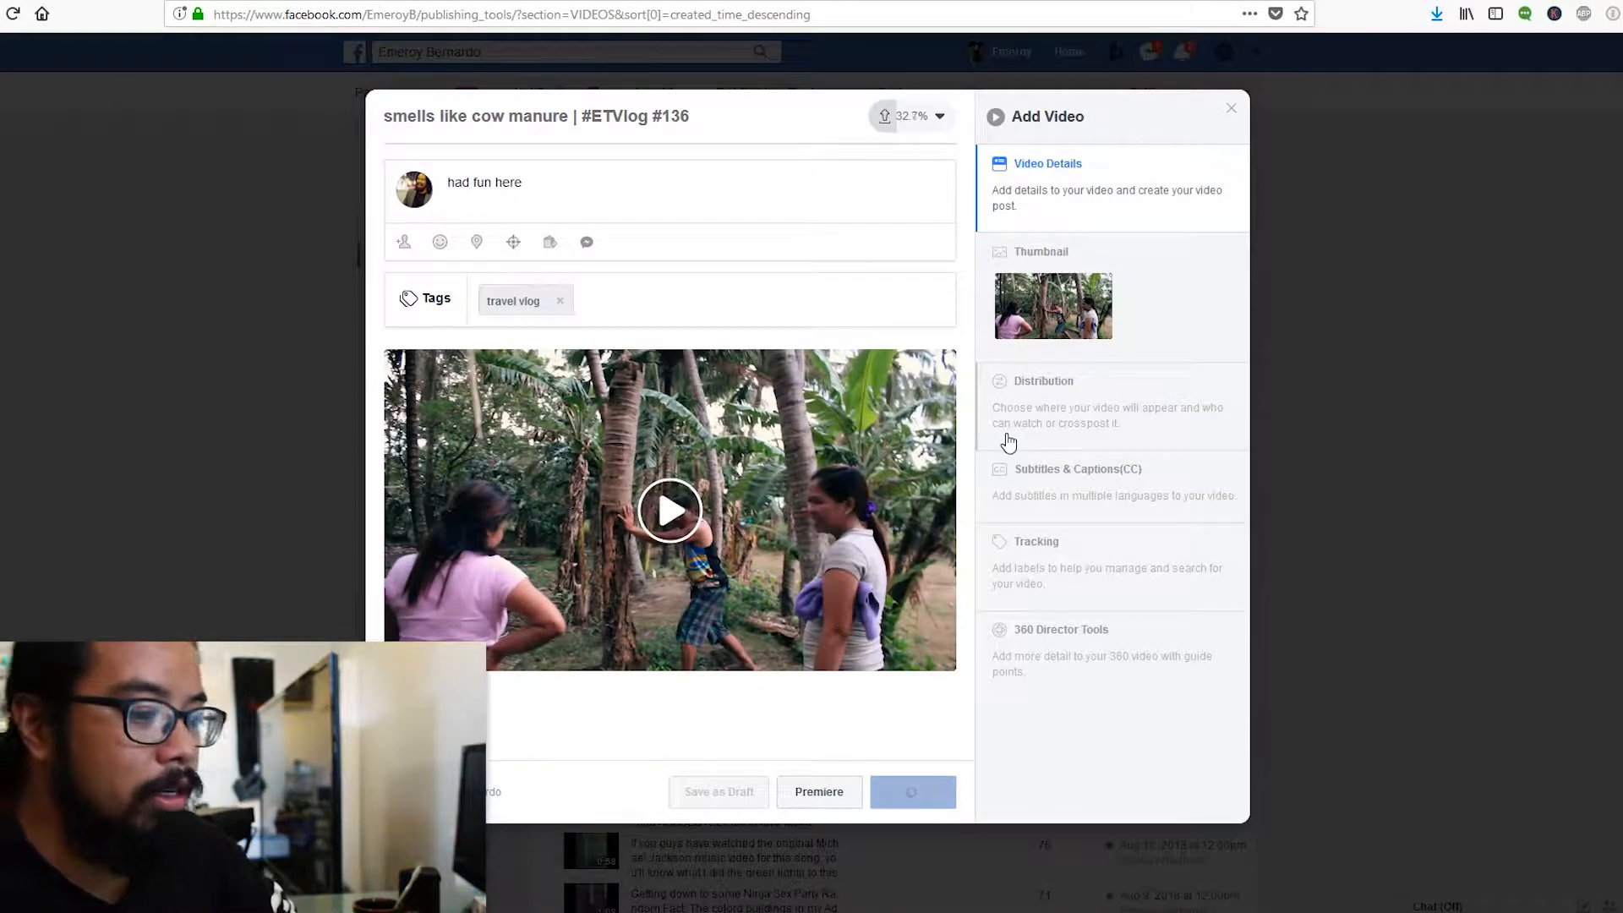
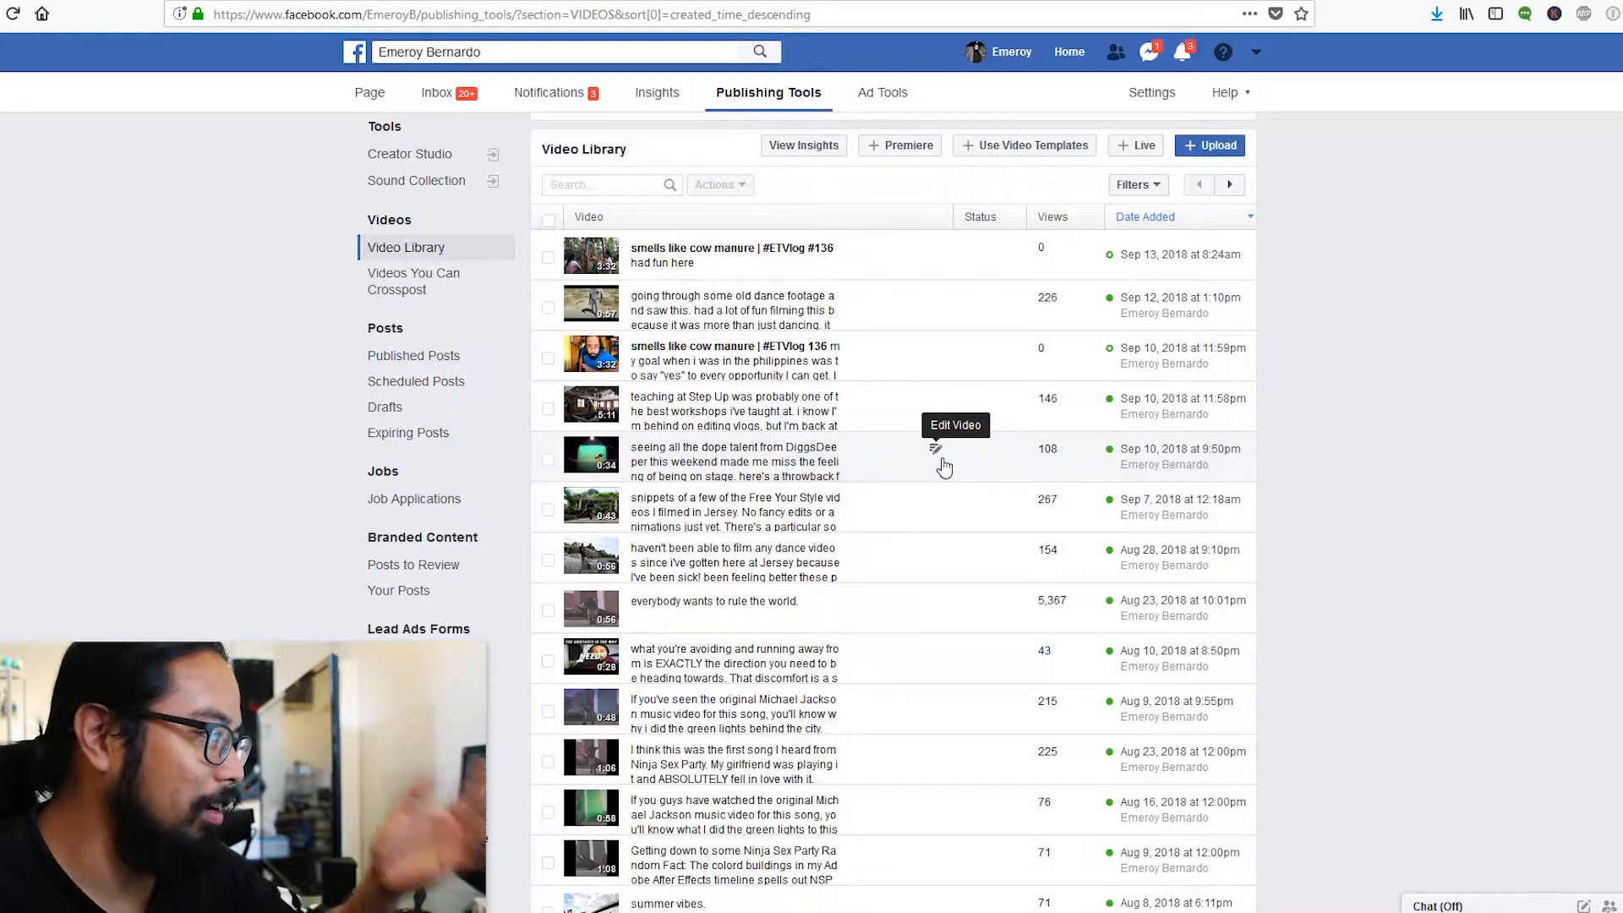
left_click(938, 451)
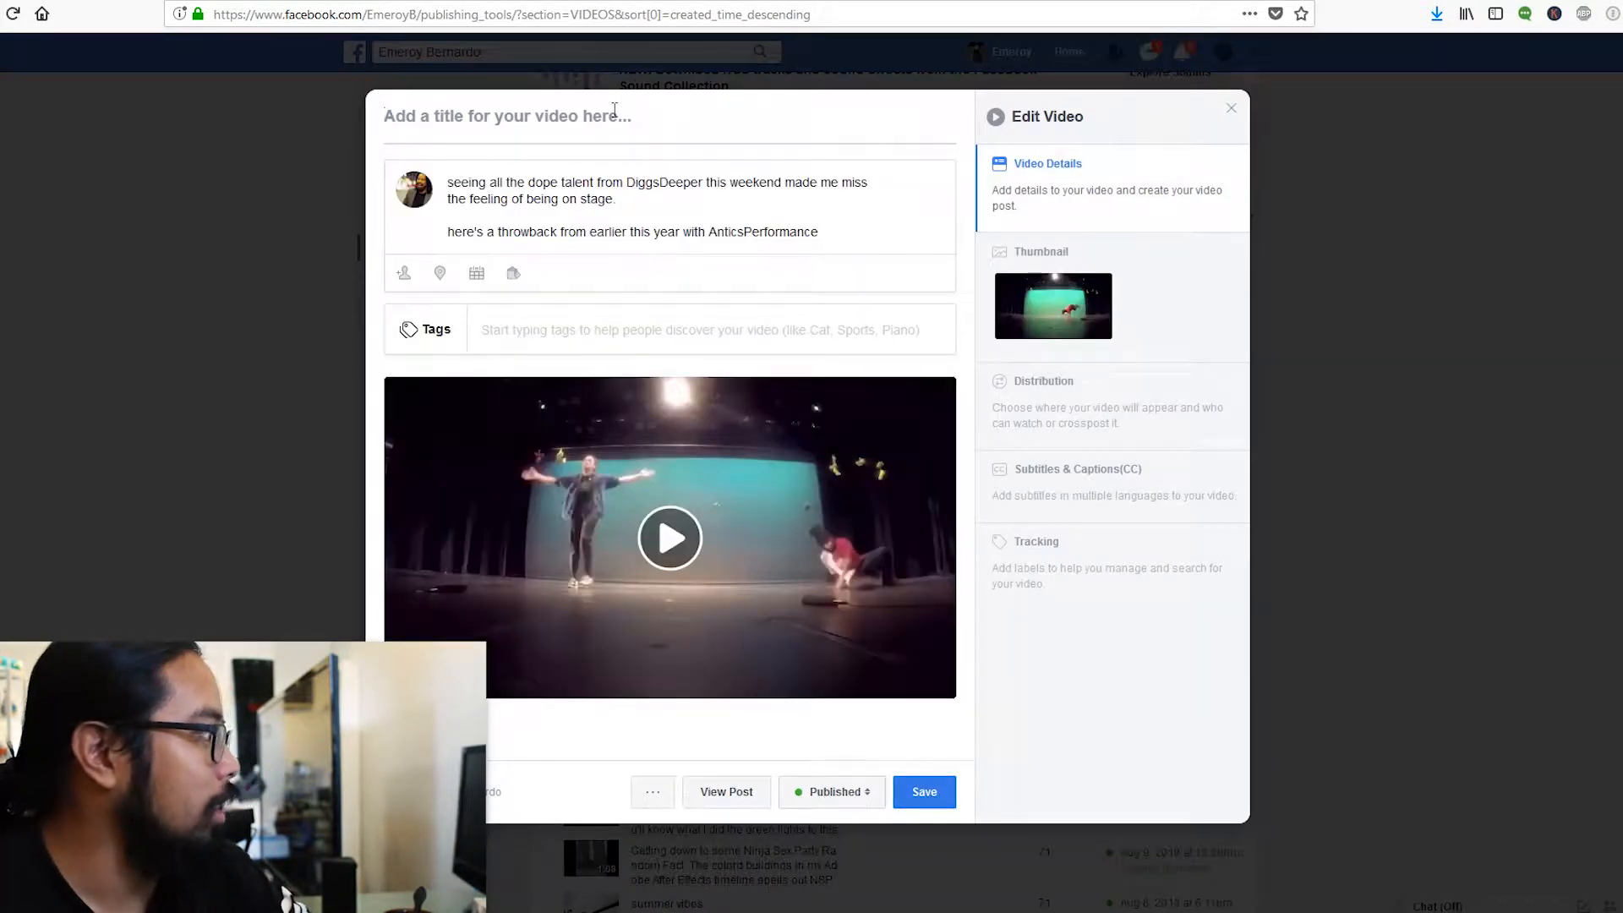
left_click(615, 110)
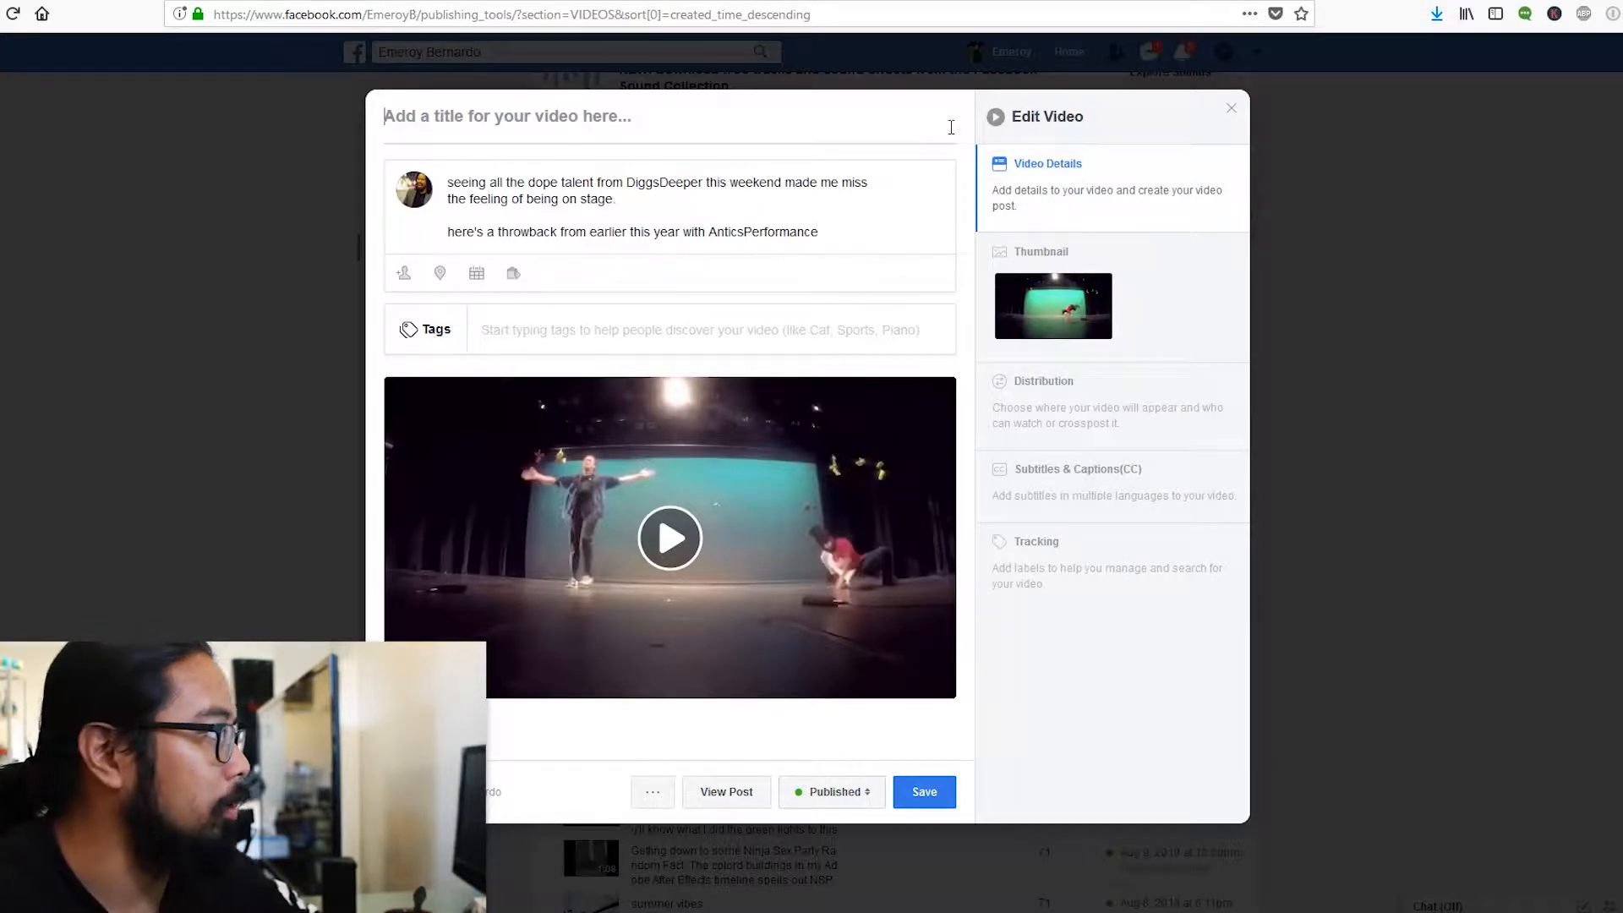
left_click(1231, 109)
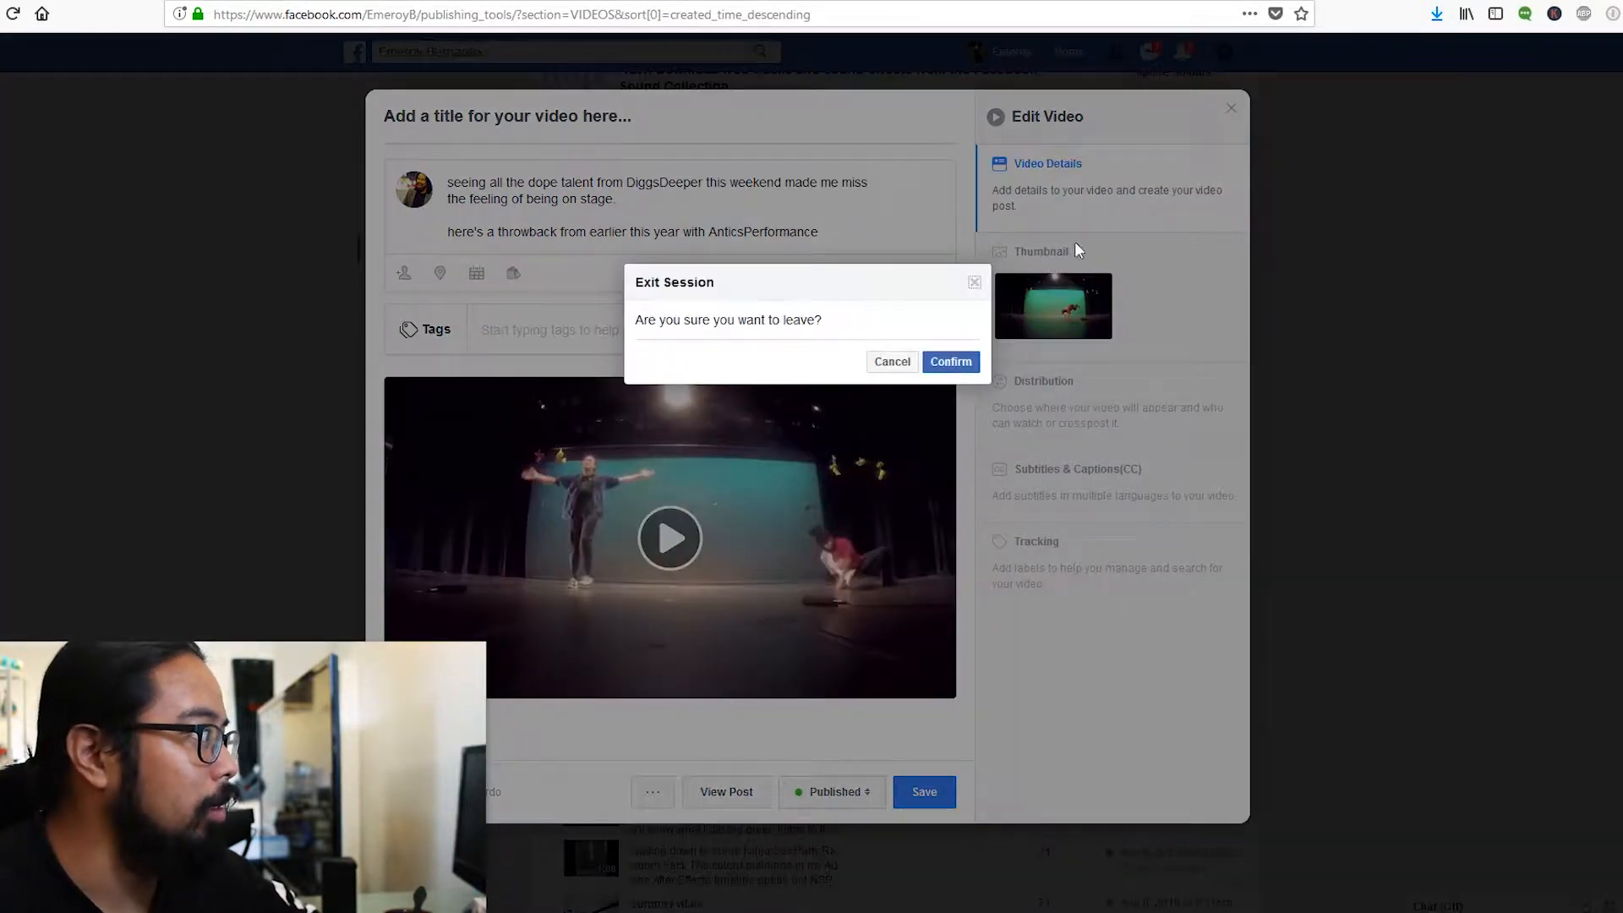
left_click(893, 361)
left_click(1231, 112)
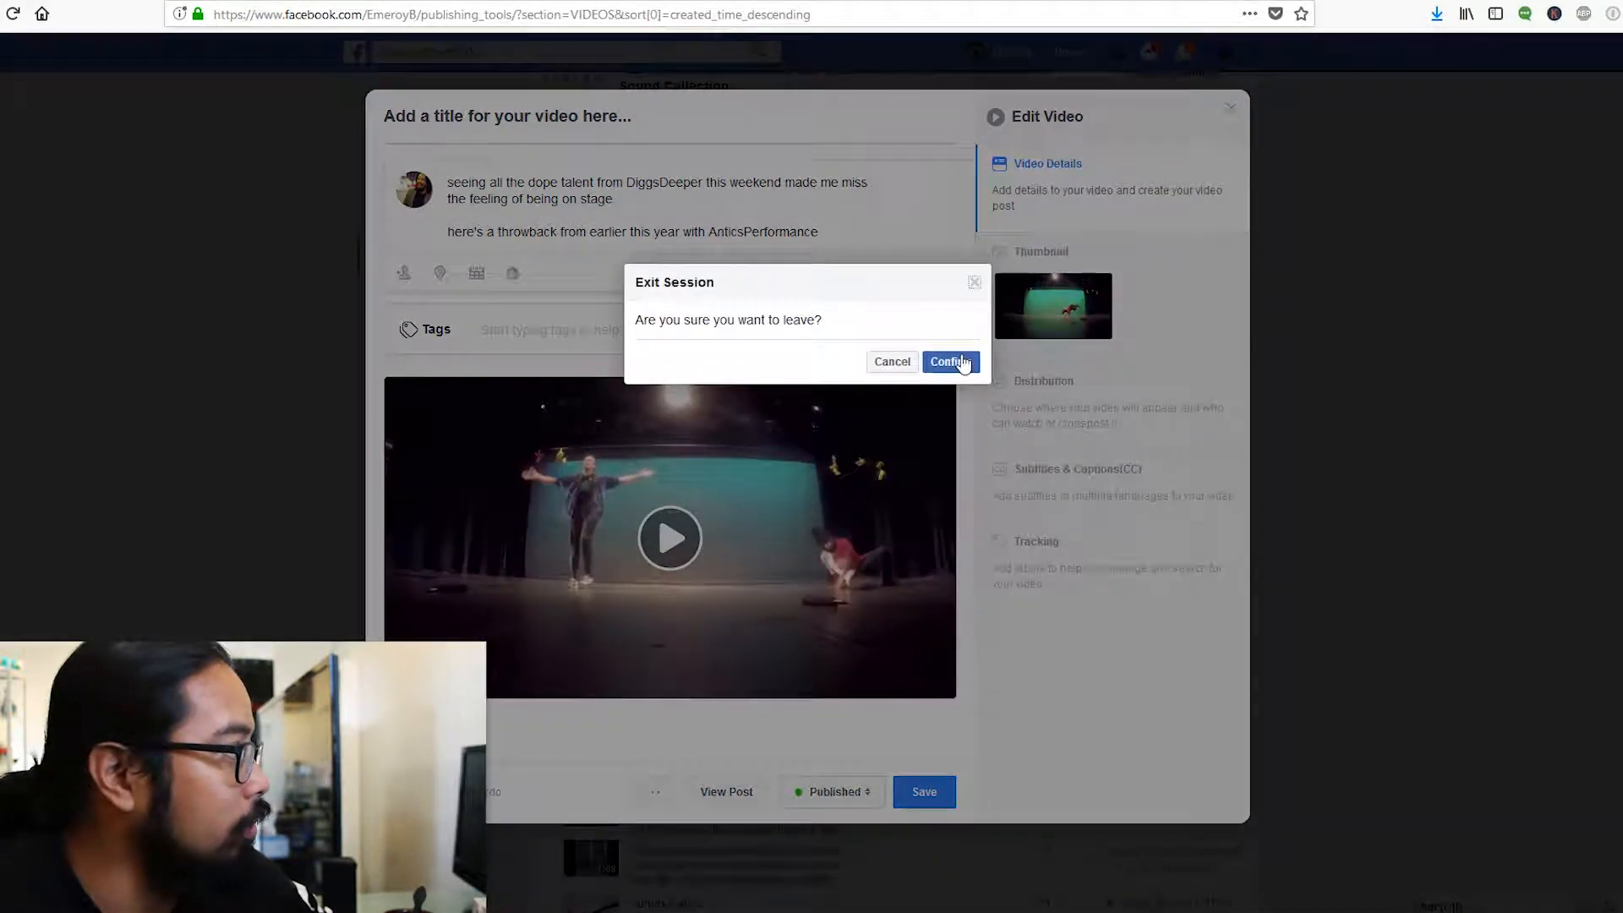
left_click(954, 362)
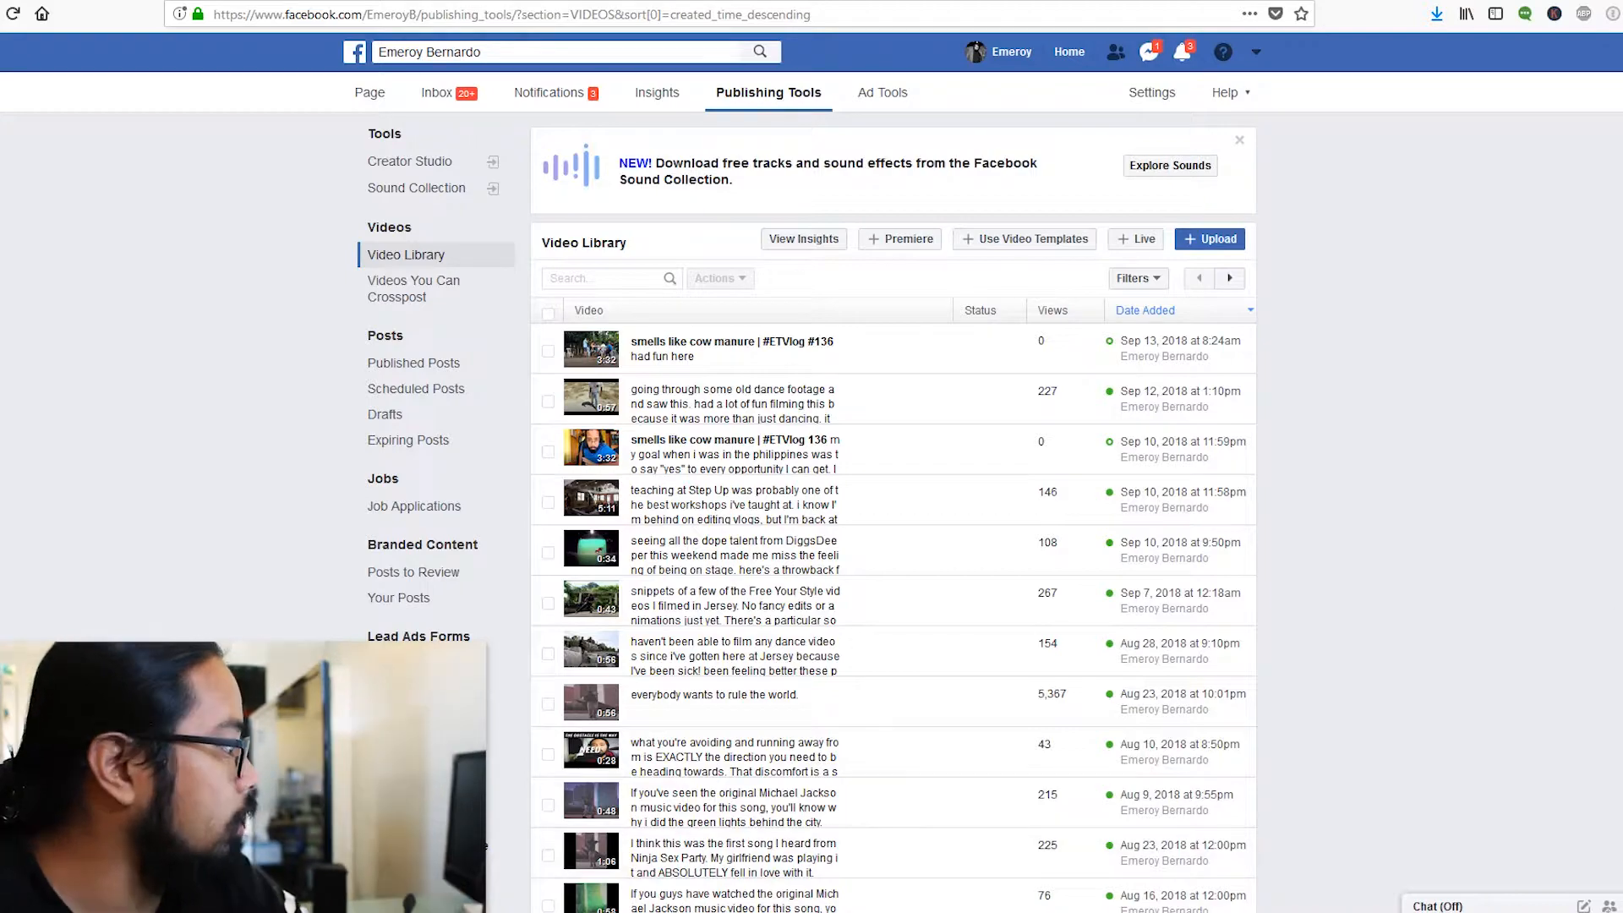
- Find the older "Getting down to some Ninja Sex Party" video in the video library and create a new post with it
scroll(1334, 498, "down", 3)
scroll(1079, 616, "down", 3)
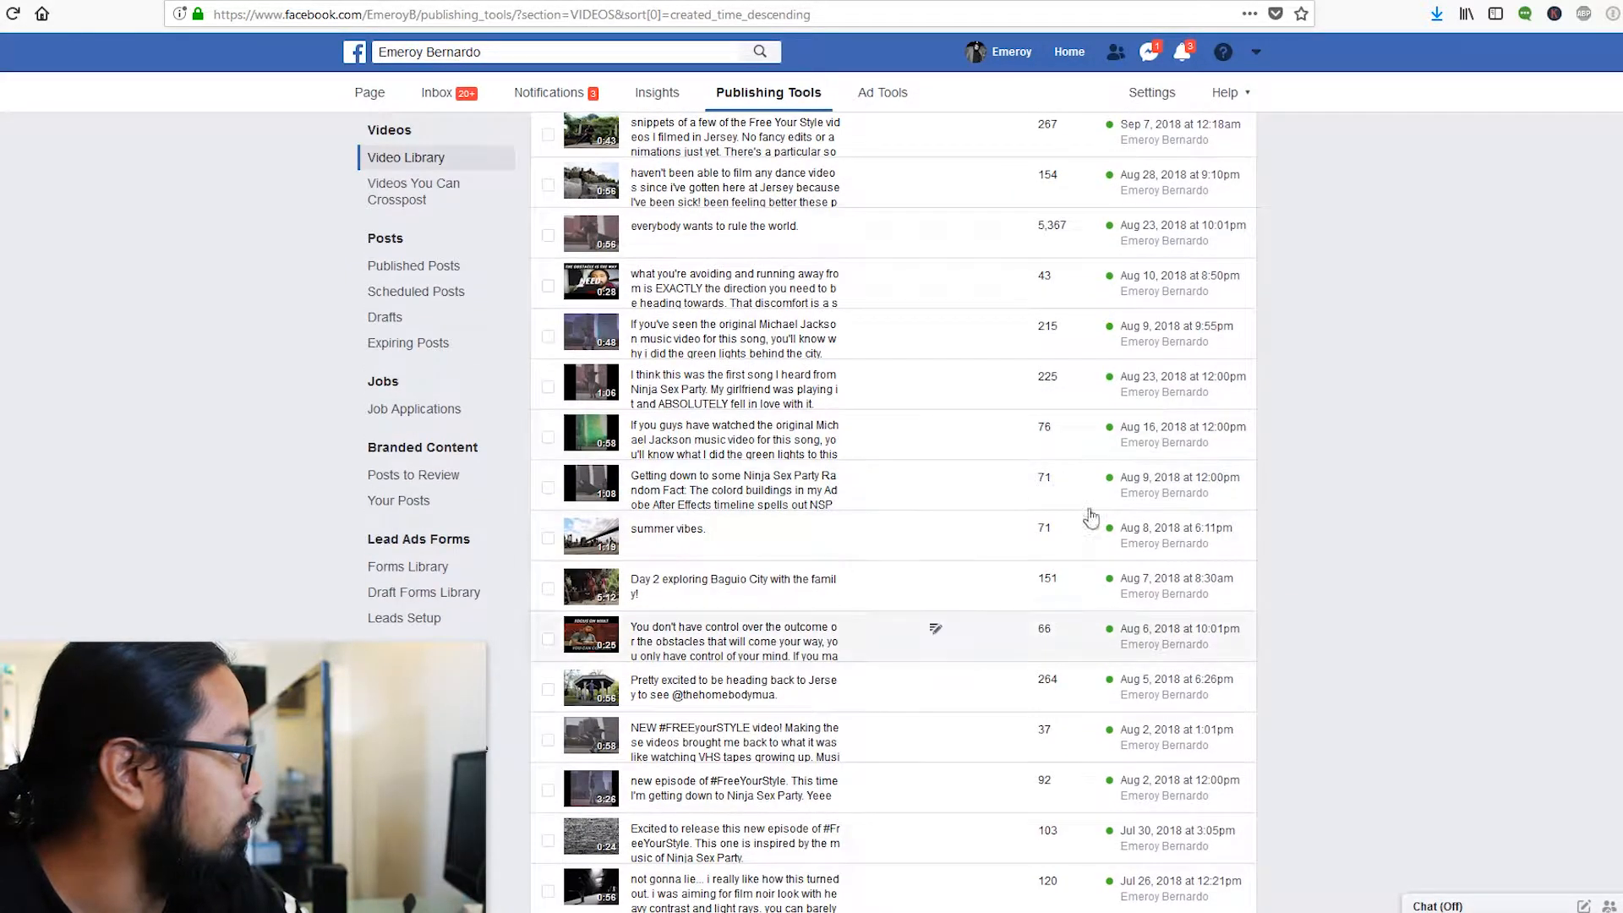
scroll(819, 530, "down", 3)
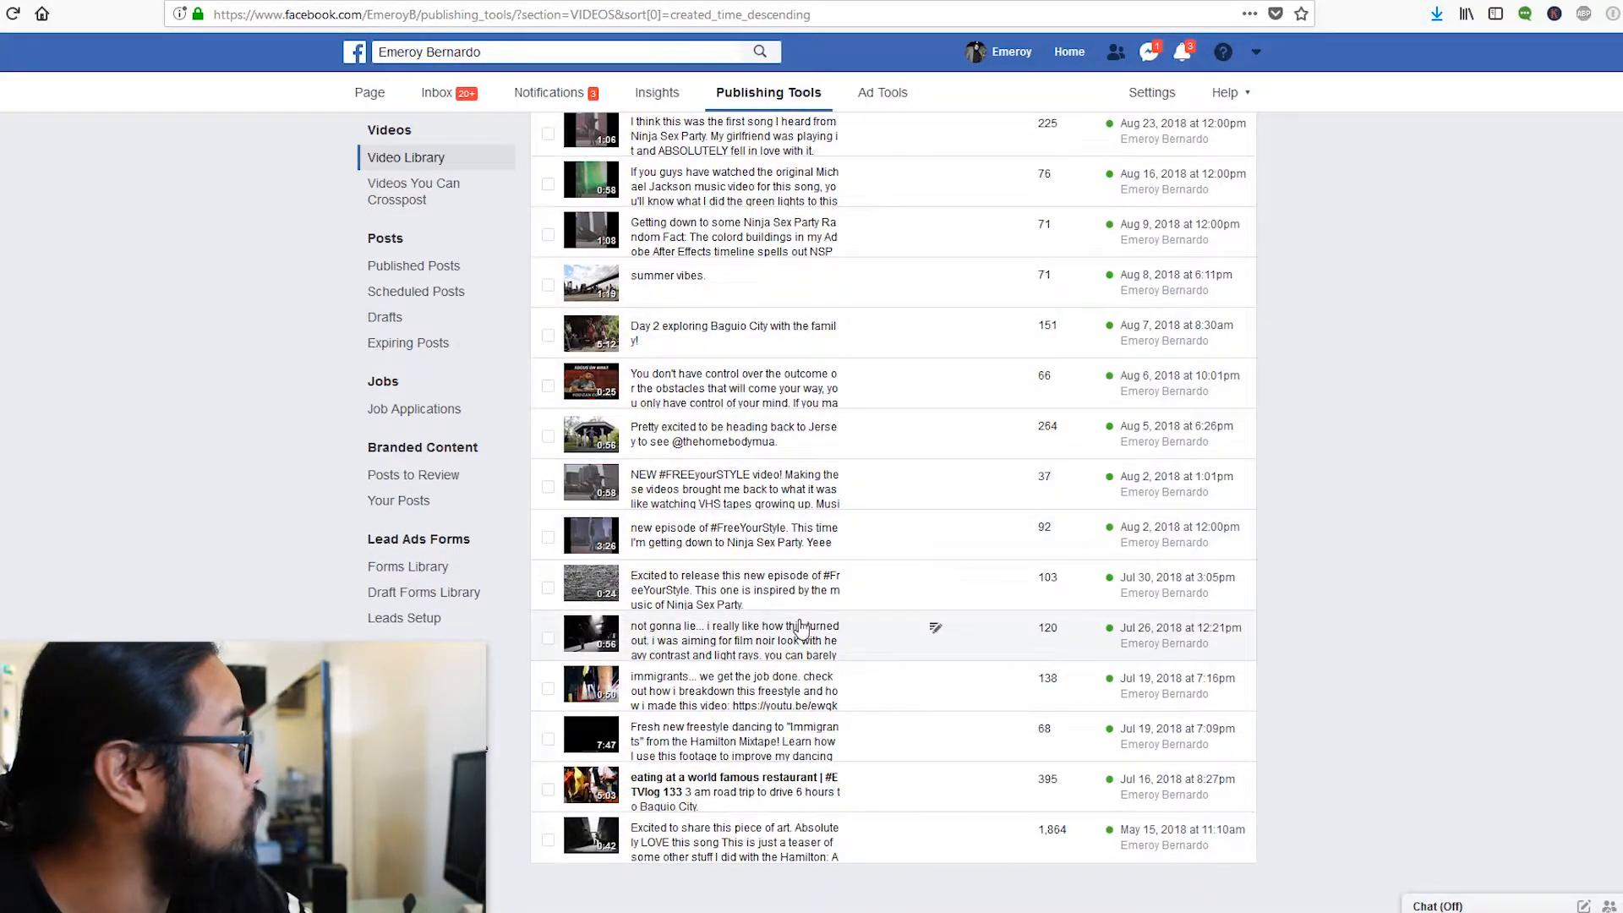
scroll(799, 619, "up", 4)
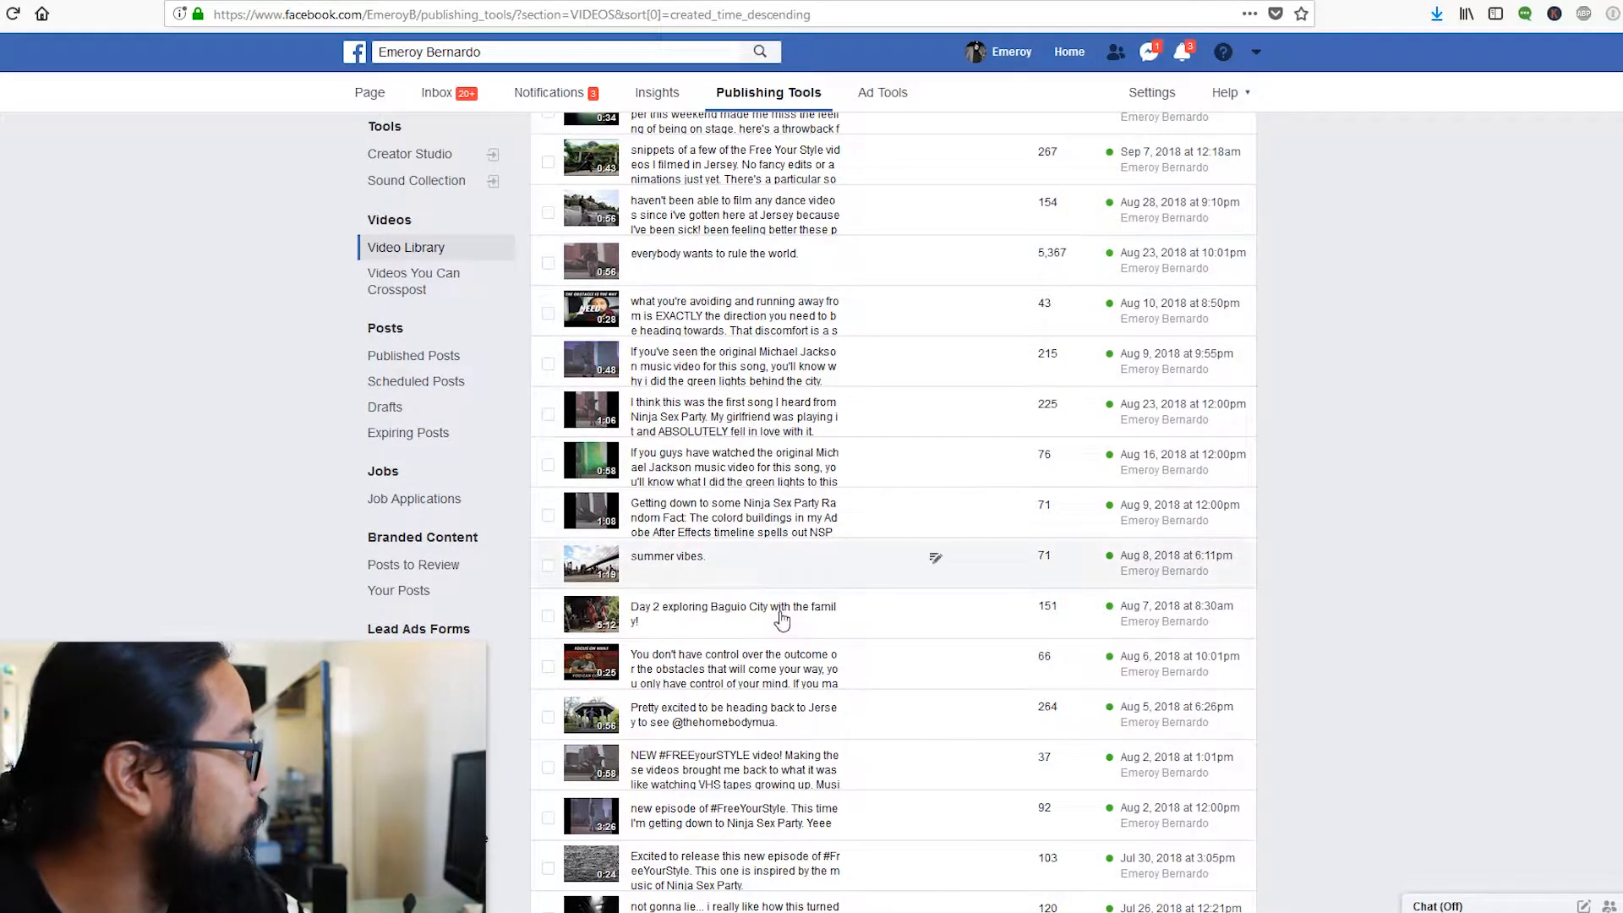
scroll(935, 575, "down", 4)
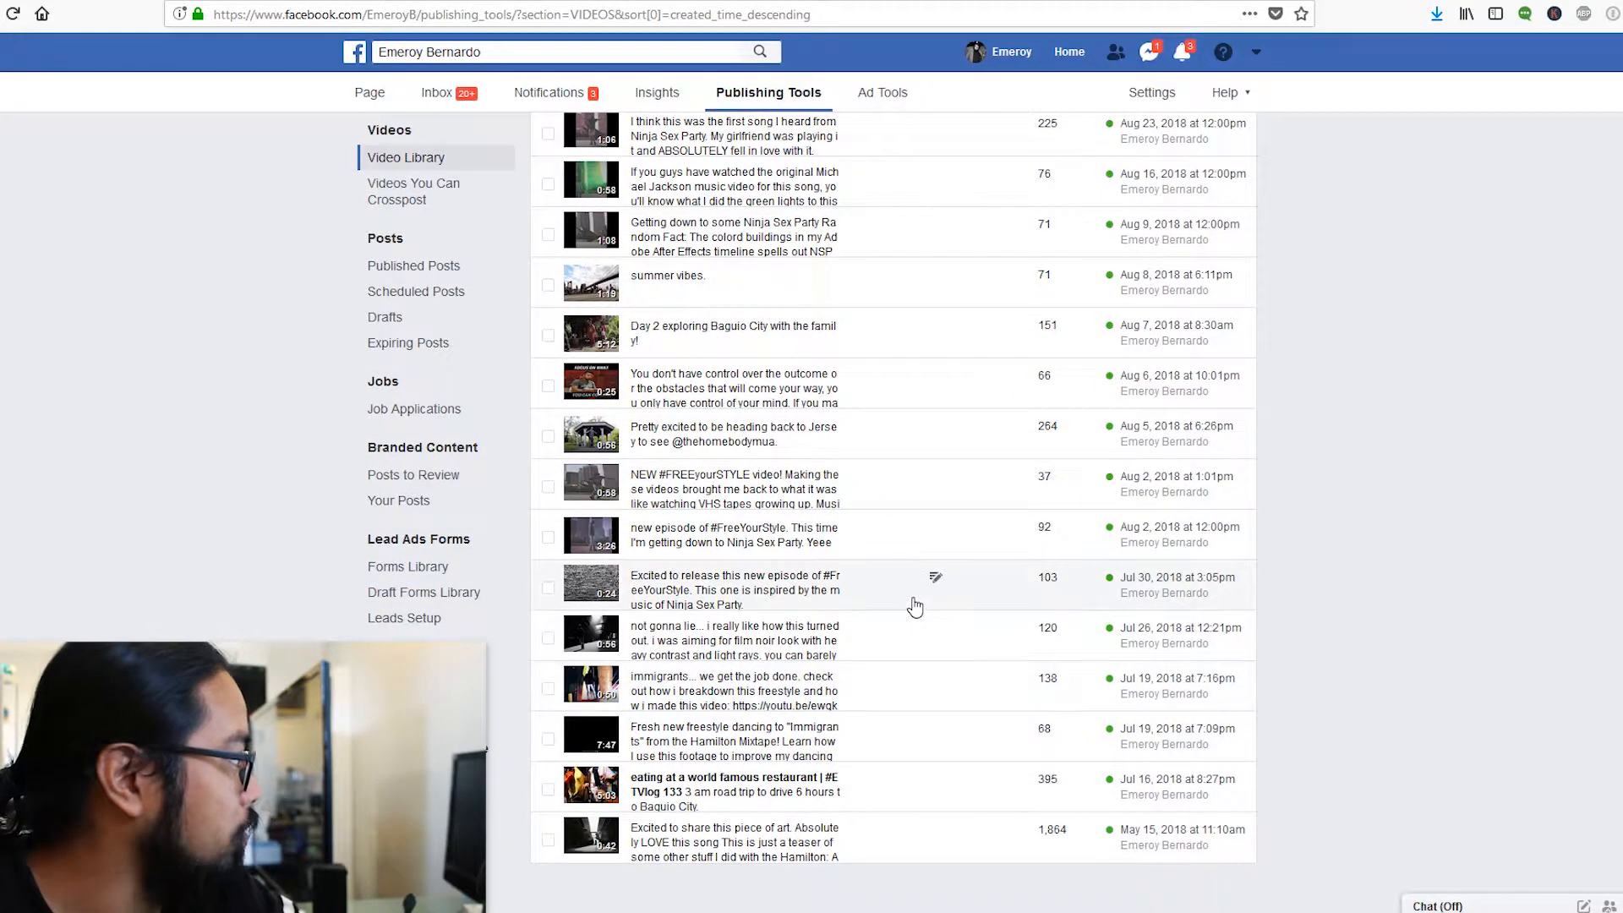
scroll(913, 607, "up", 4)
left_click(742, 525)
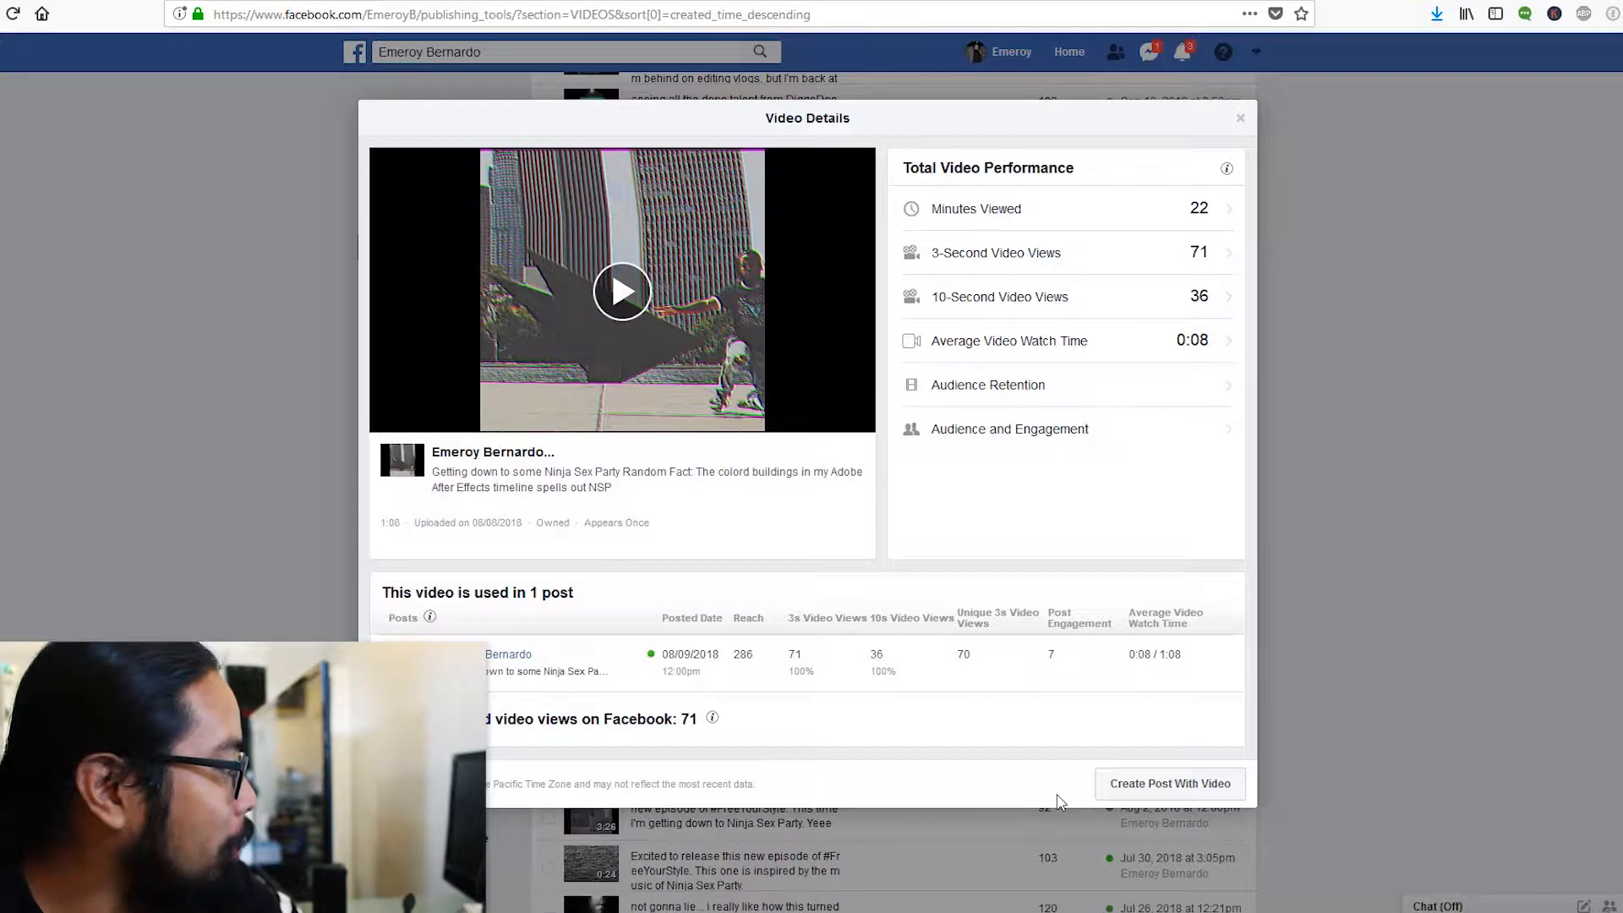
left_click(1193, 793)
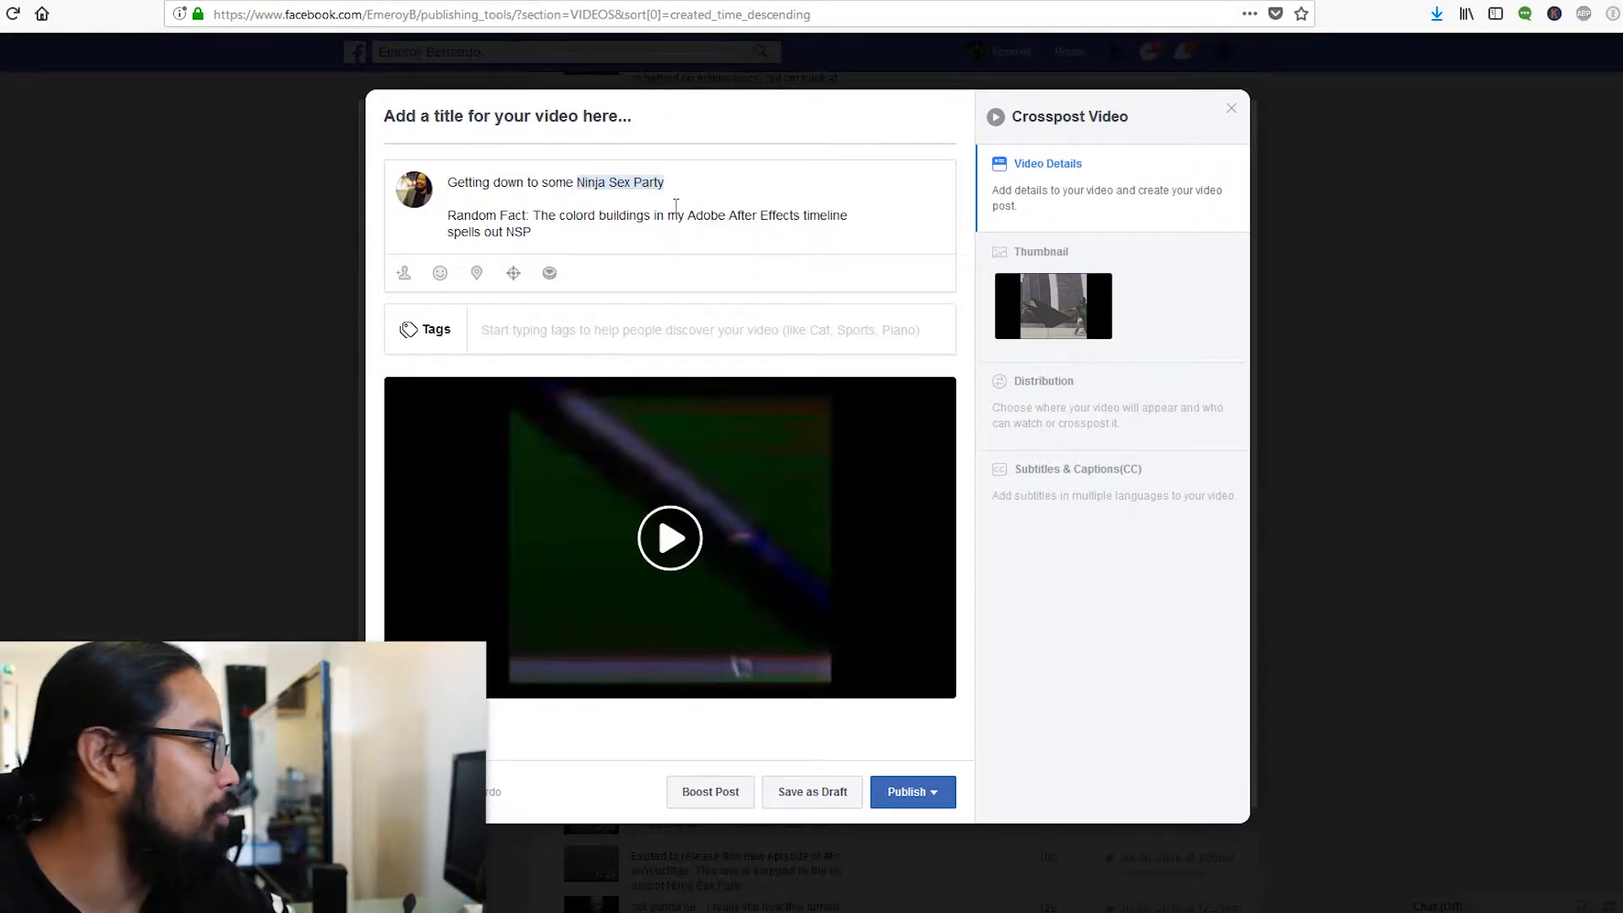
- Add the feeling "happy" to the post and set its title to "Ninja Sex Party - Use Your Love"
left_click(455, 282)
left_click(516, 312)
left_click(568, 310)
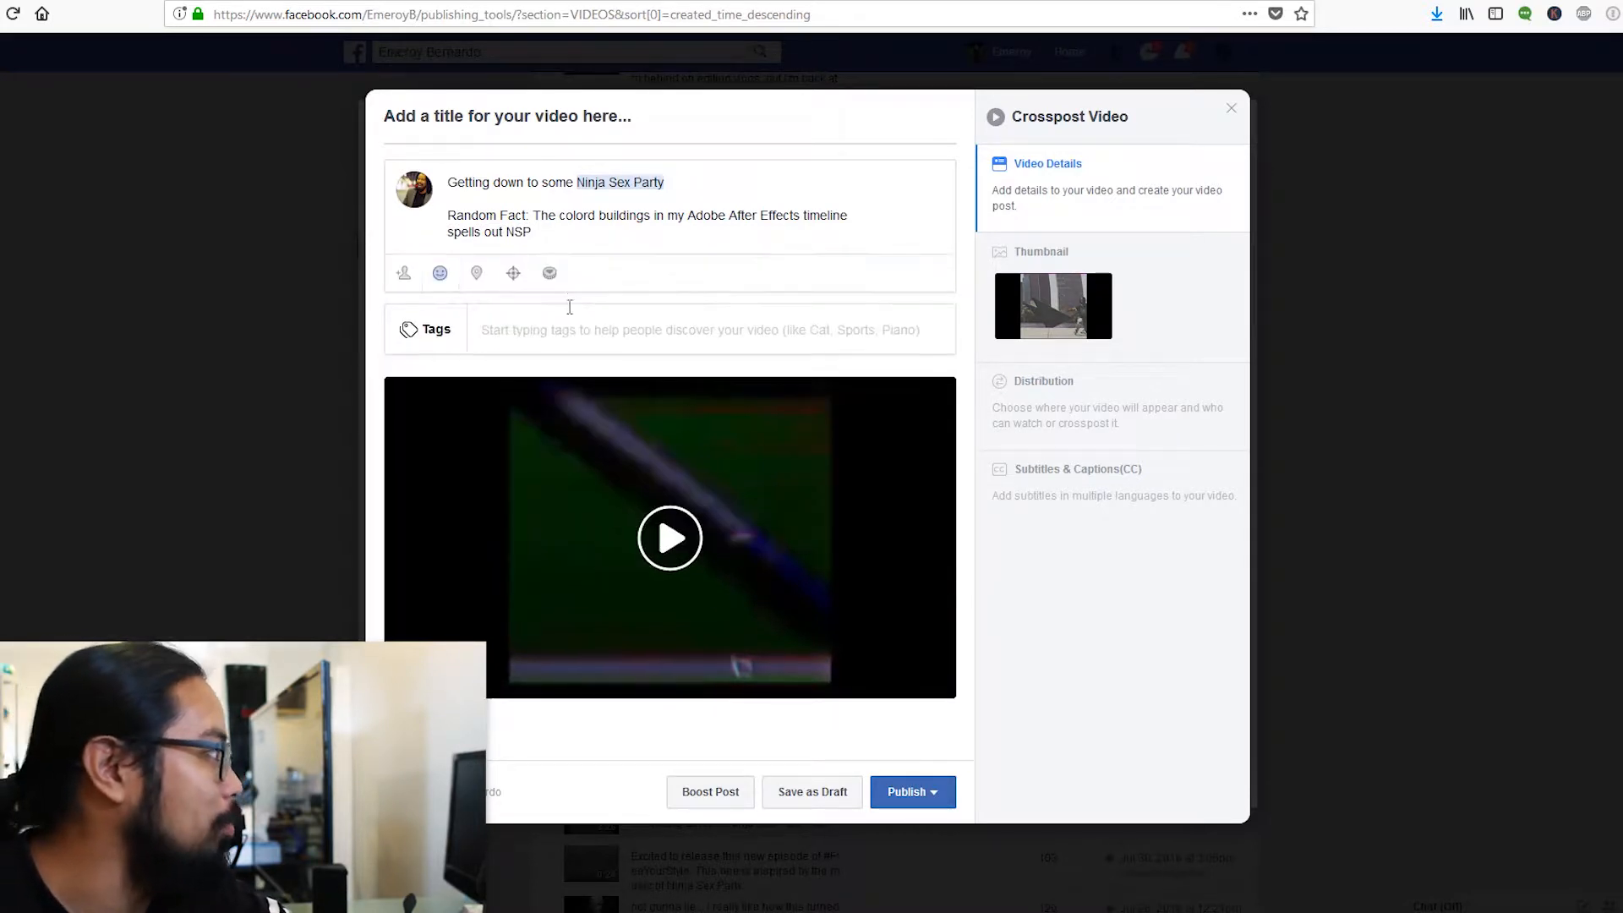
left_click(649, 113)
type("Ninja Sex Party ")
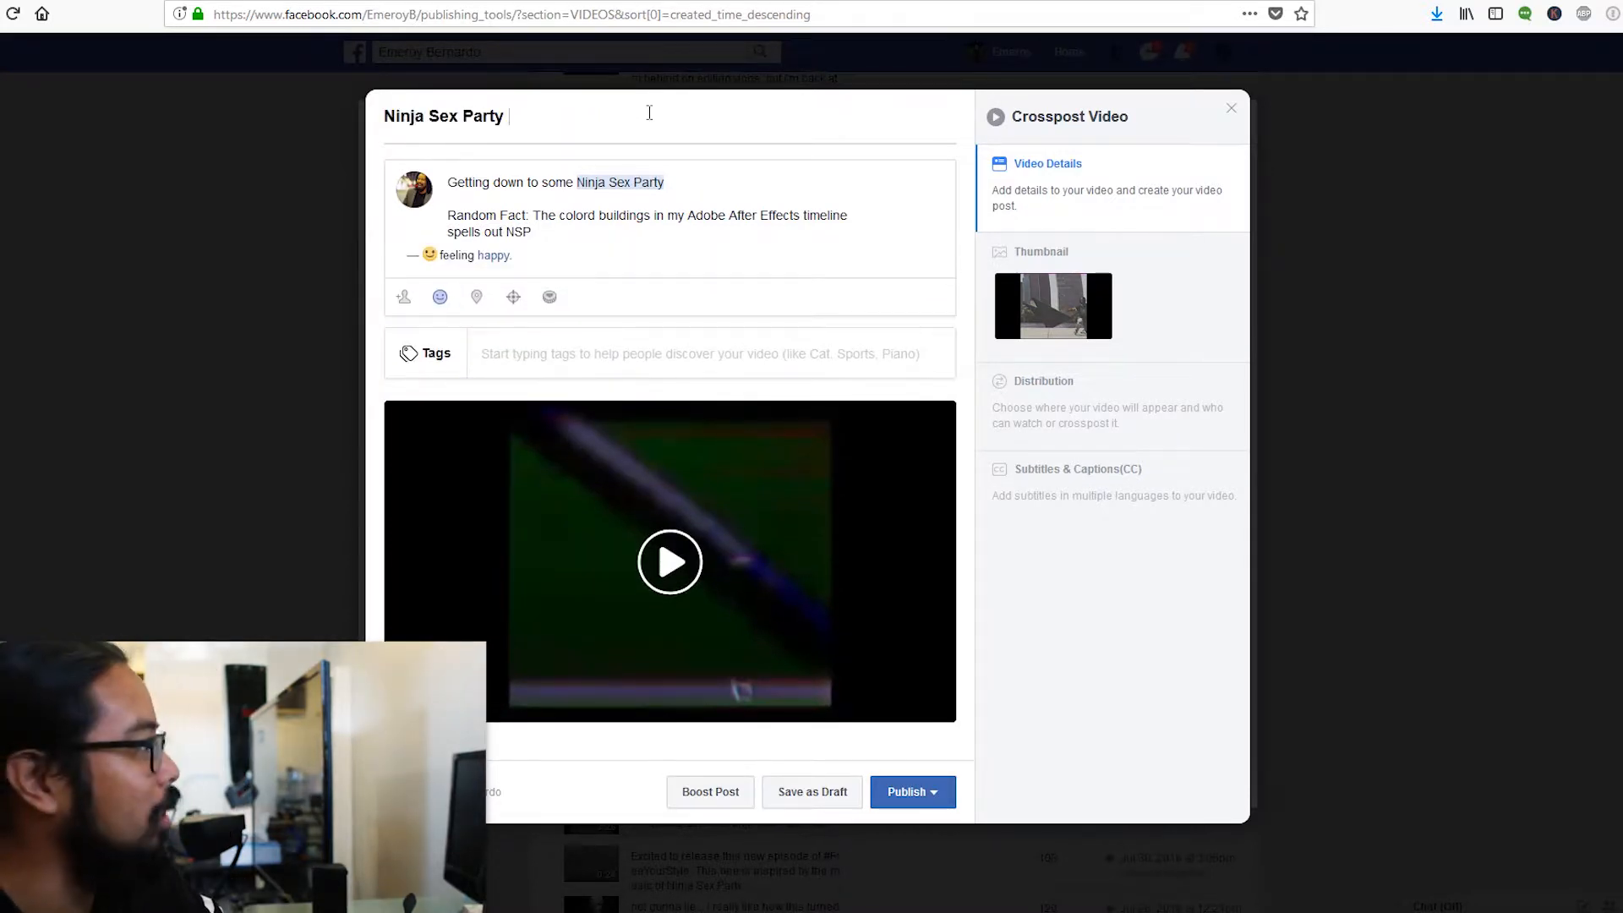
type("- Use Your Love")
- Add the tags "dance video", "hip hop dance for beginners" and "how to hip hop dance", and choose the second auto-generated image as thumbnail
left_click(702, 338)
type("dance video")
key("Return")
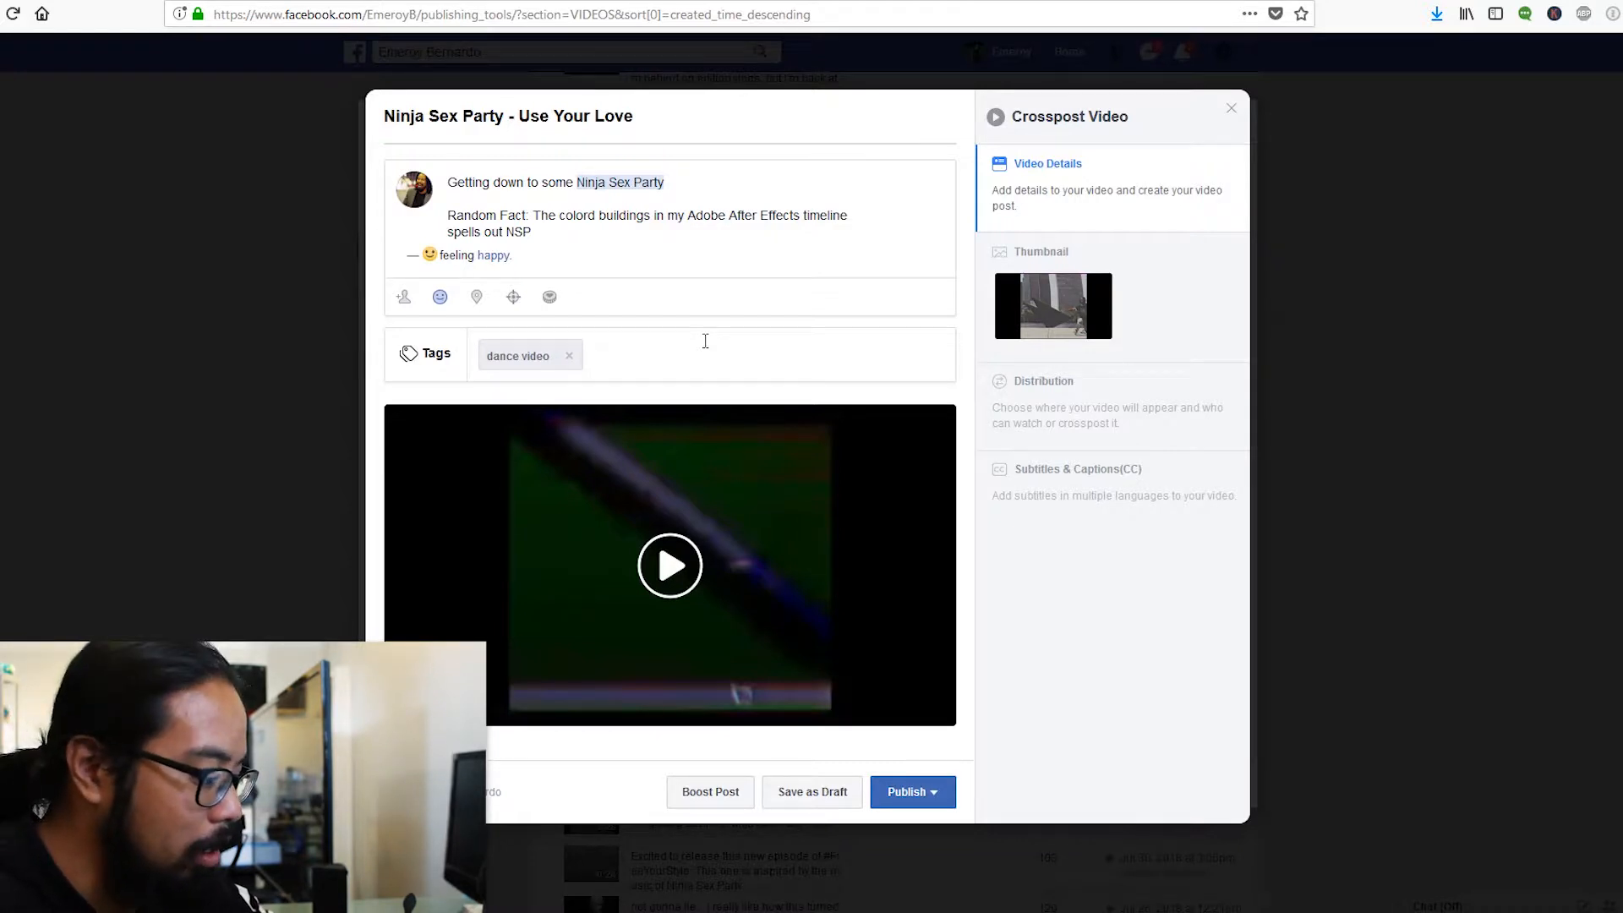
type("hip hop dance for beginners")
key("Return")
type("how to hip hop dance")
key("Return")
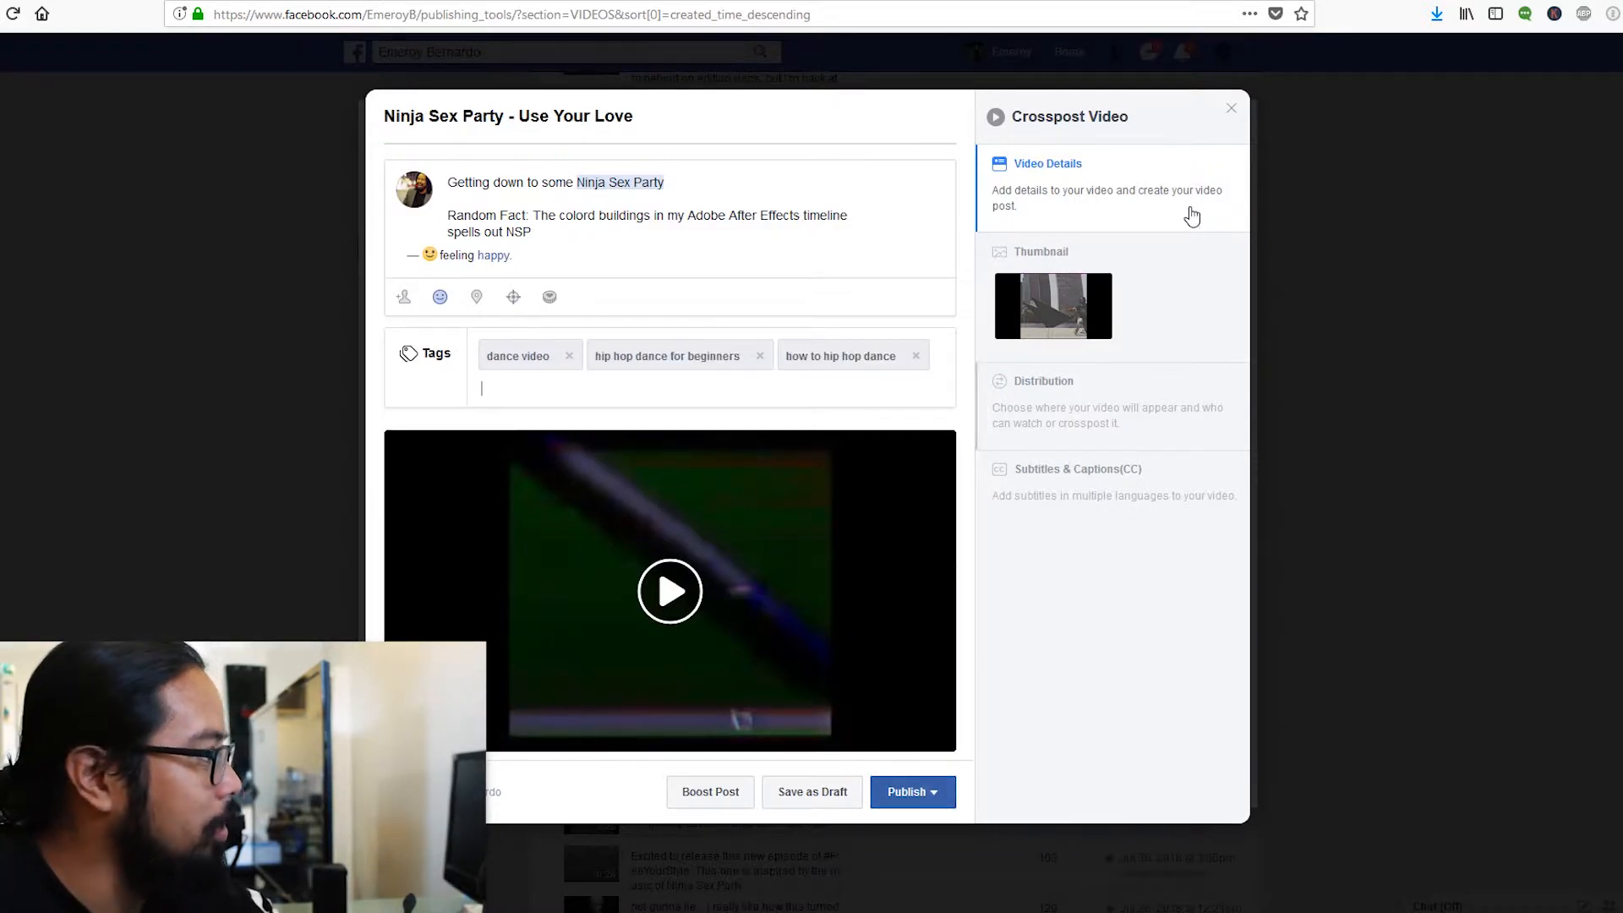
left_click(1082, 304)
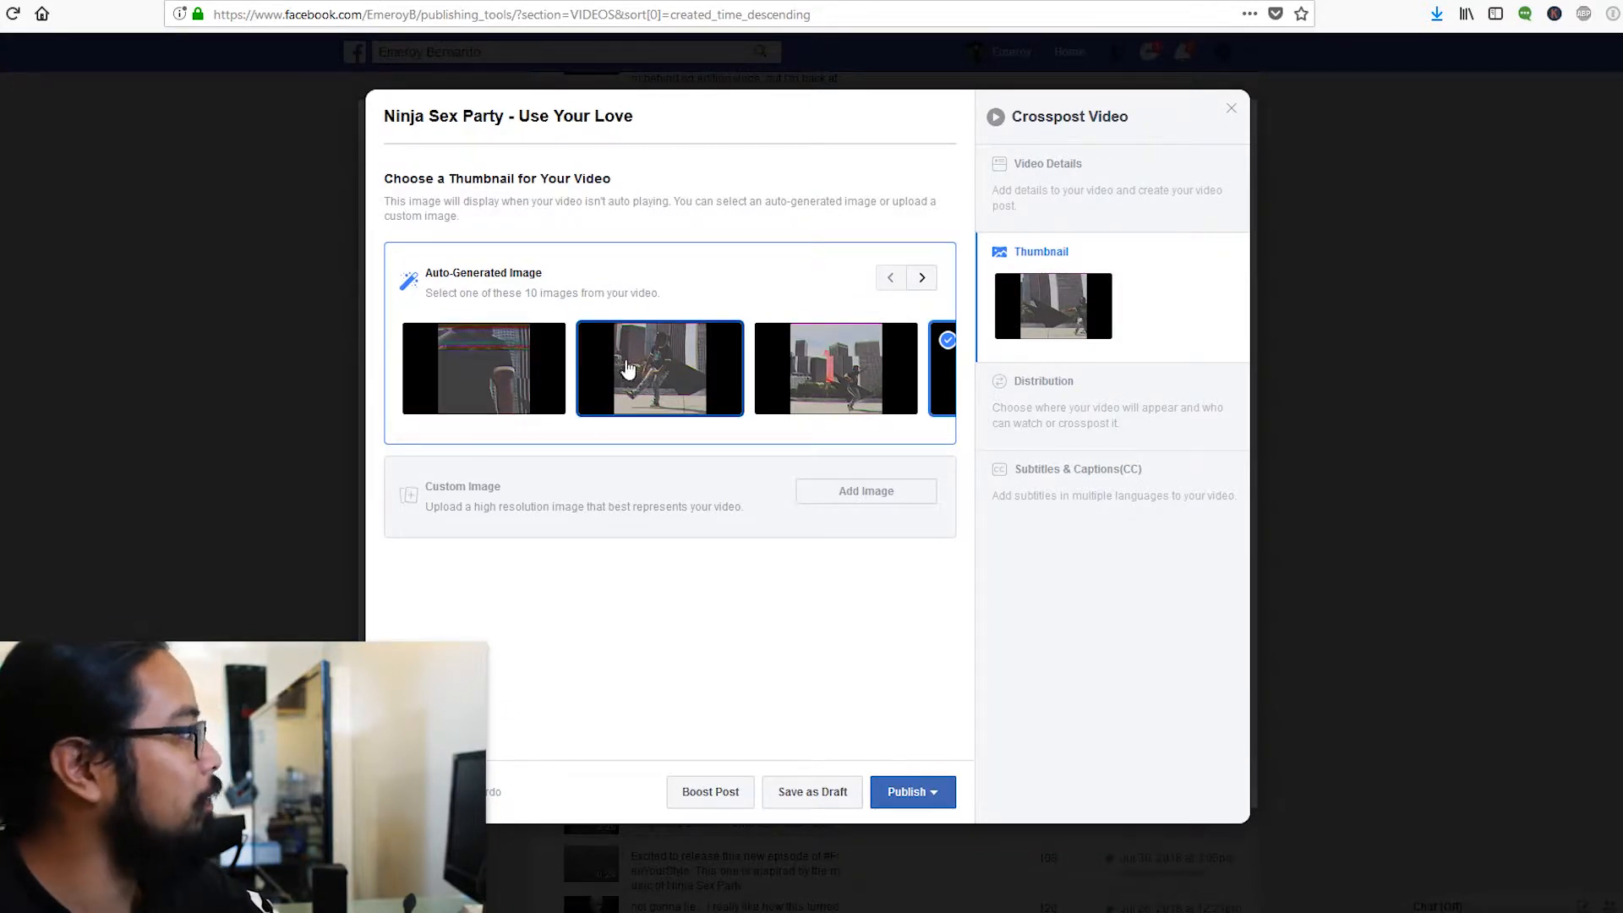
left_click(649, 368)
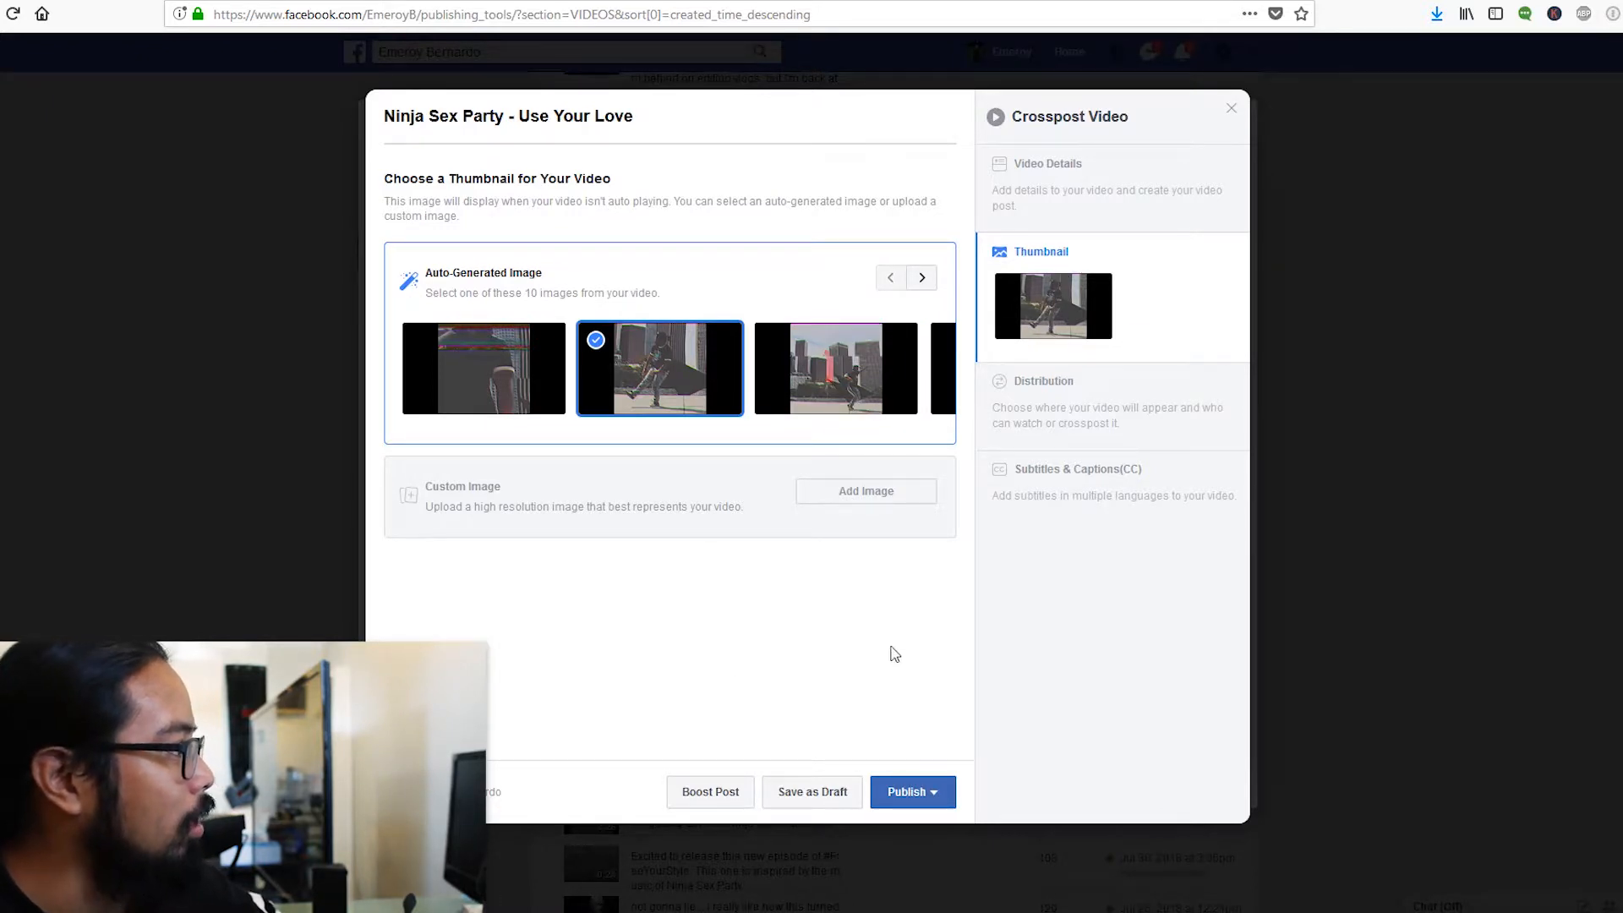
left_click(938, 804)
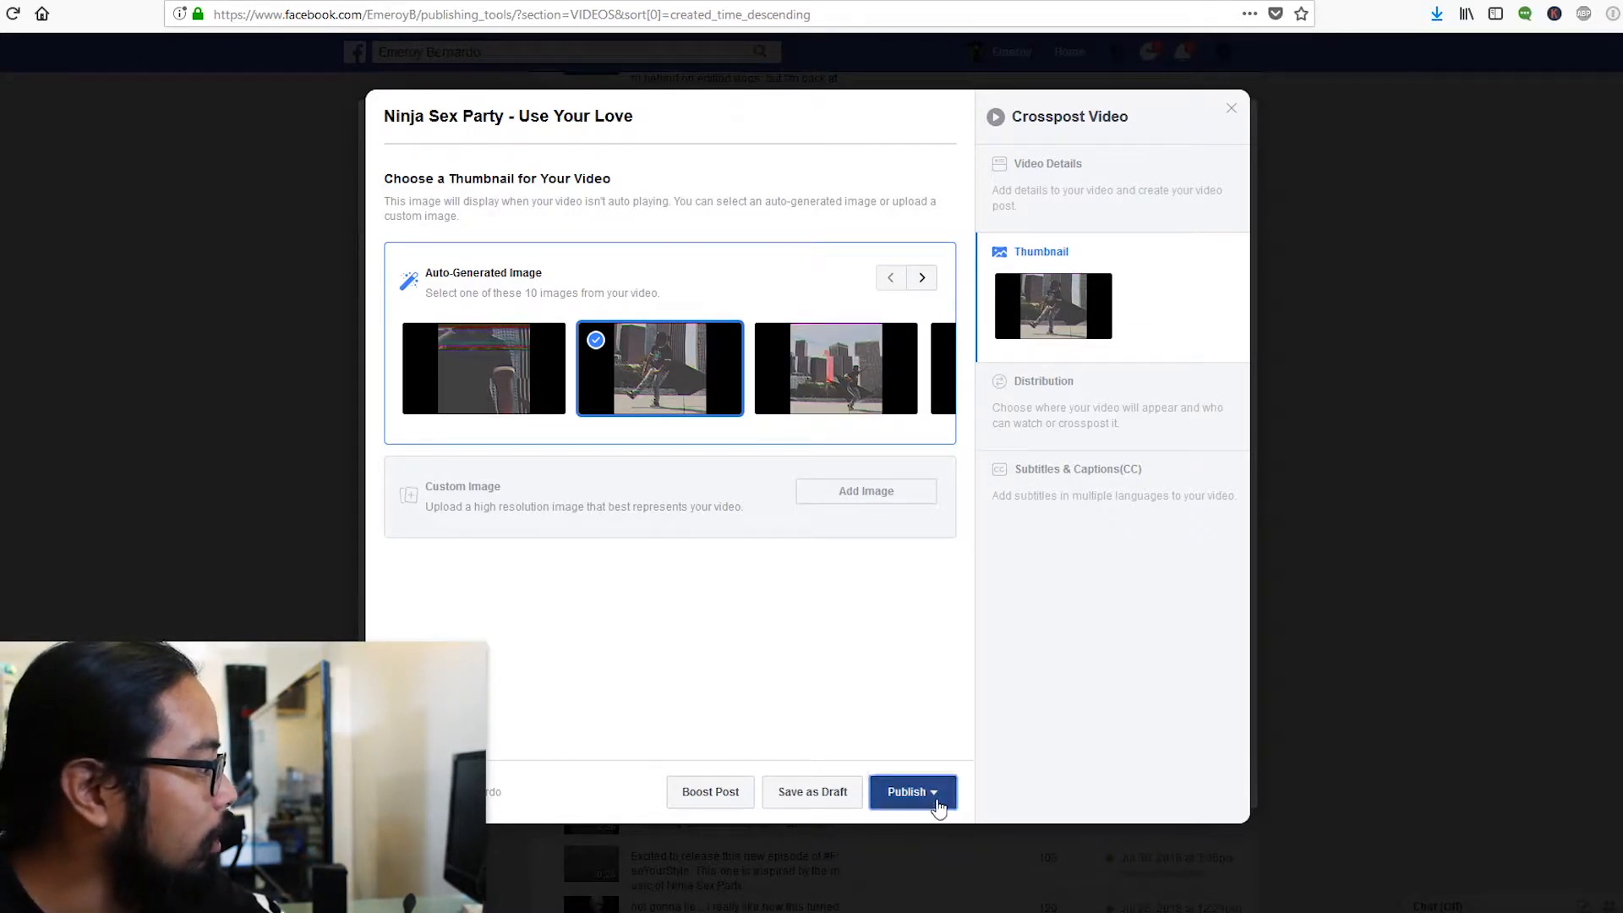
left_click(921, 740)
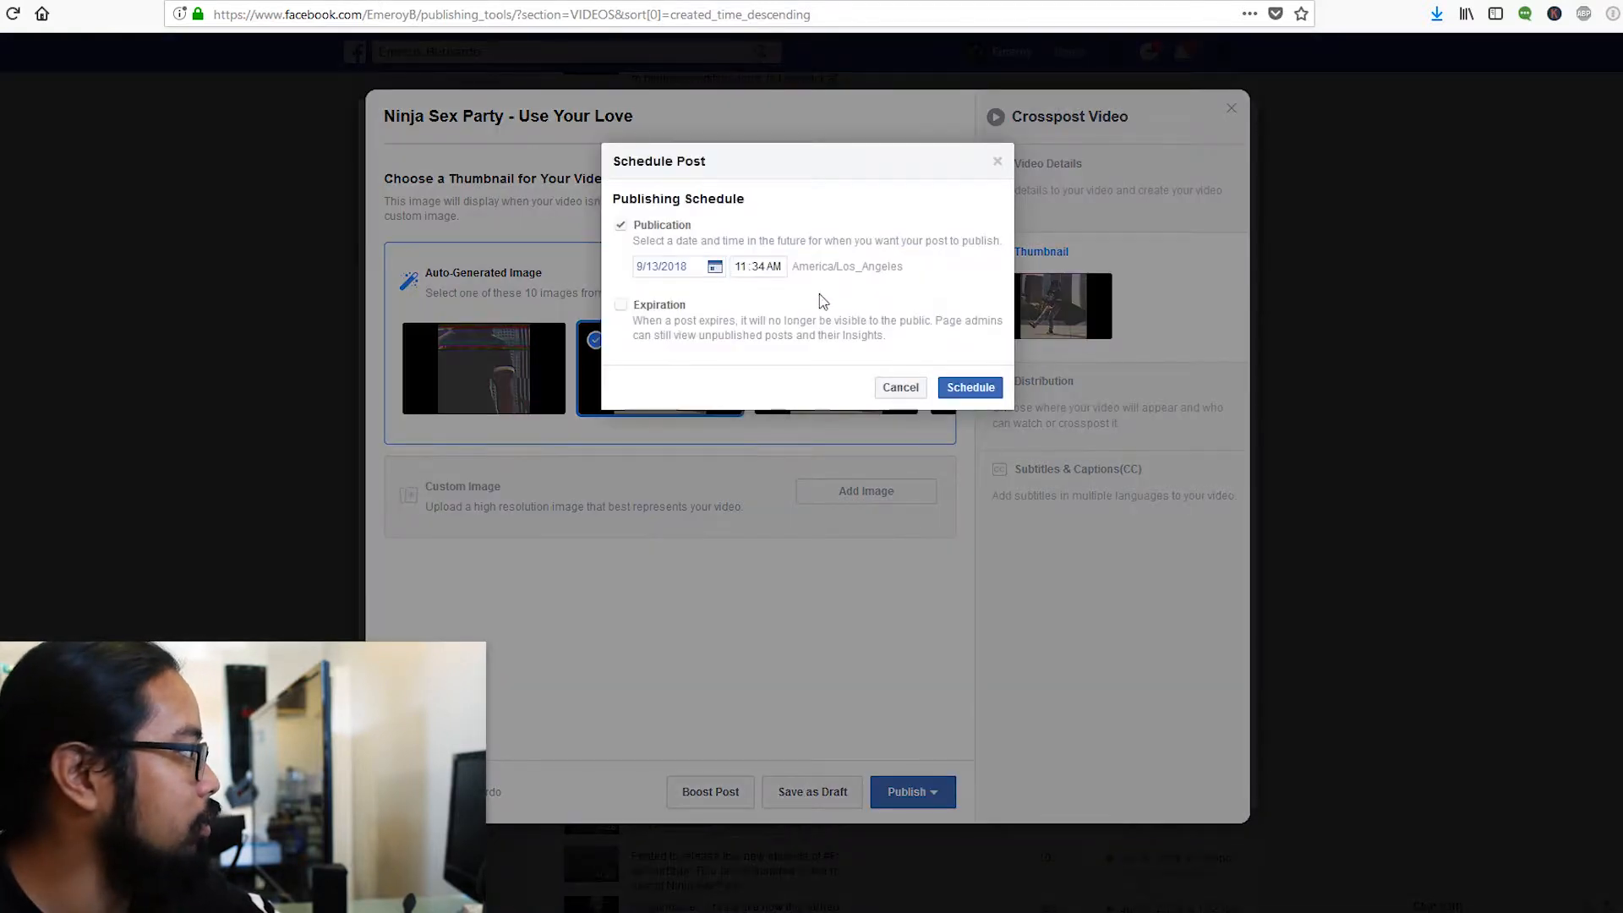
left_click(715, 268)
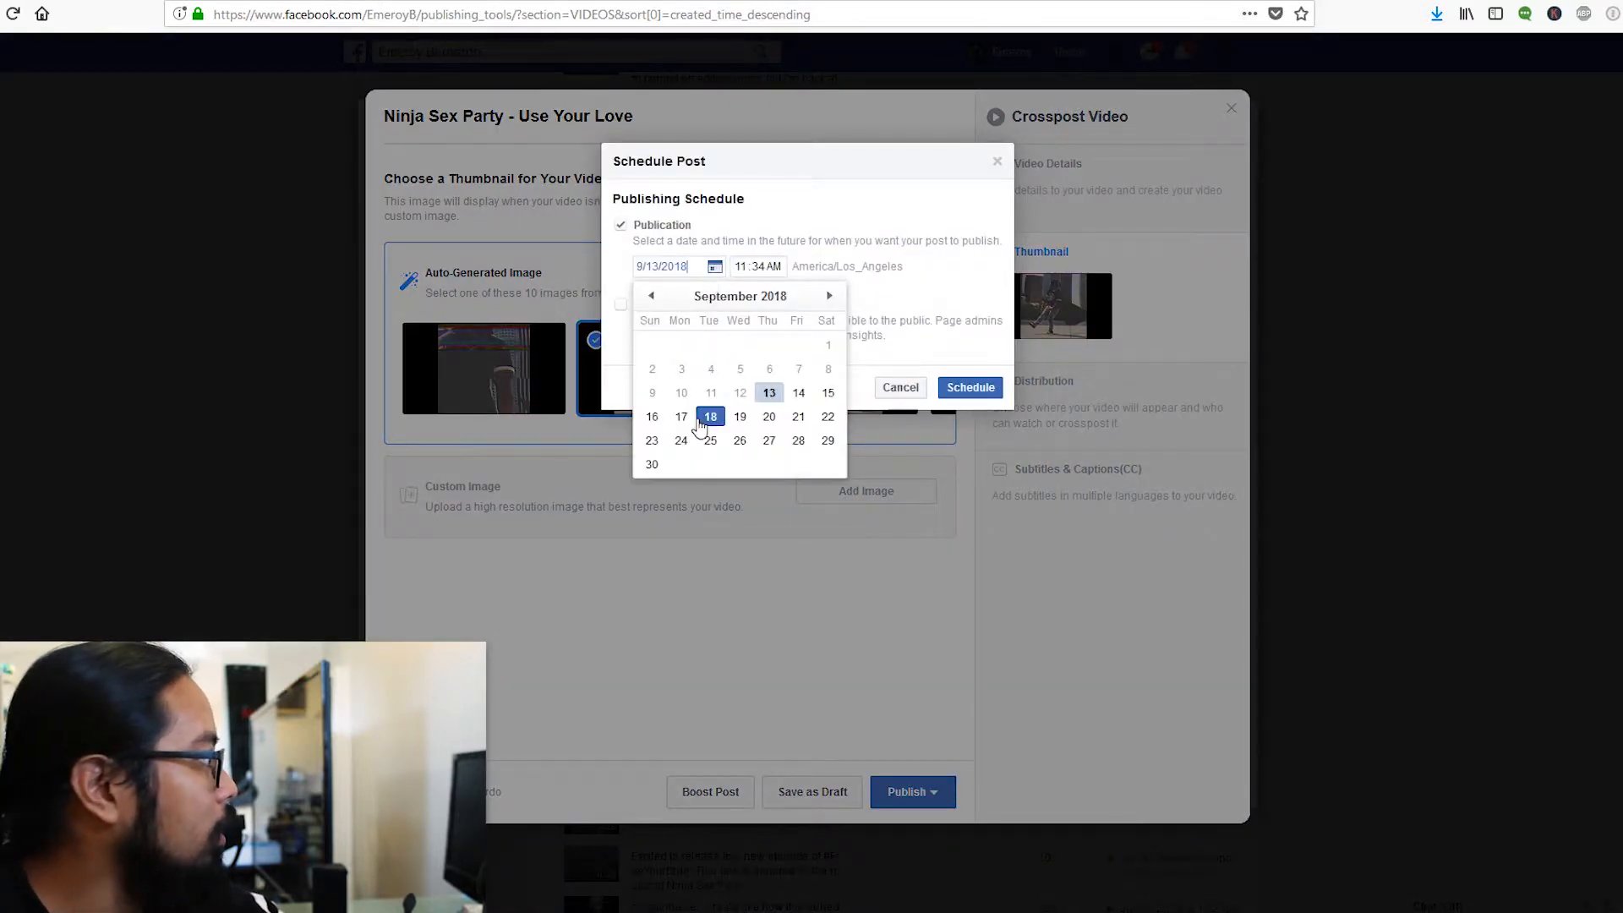
left_click(997, 161)
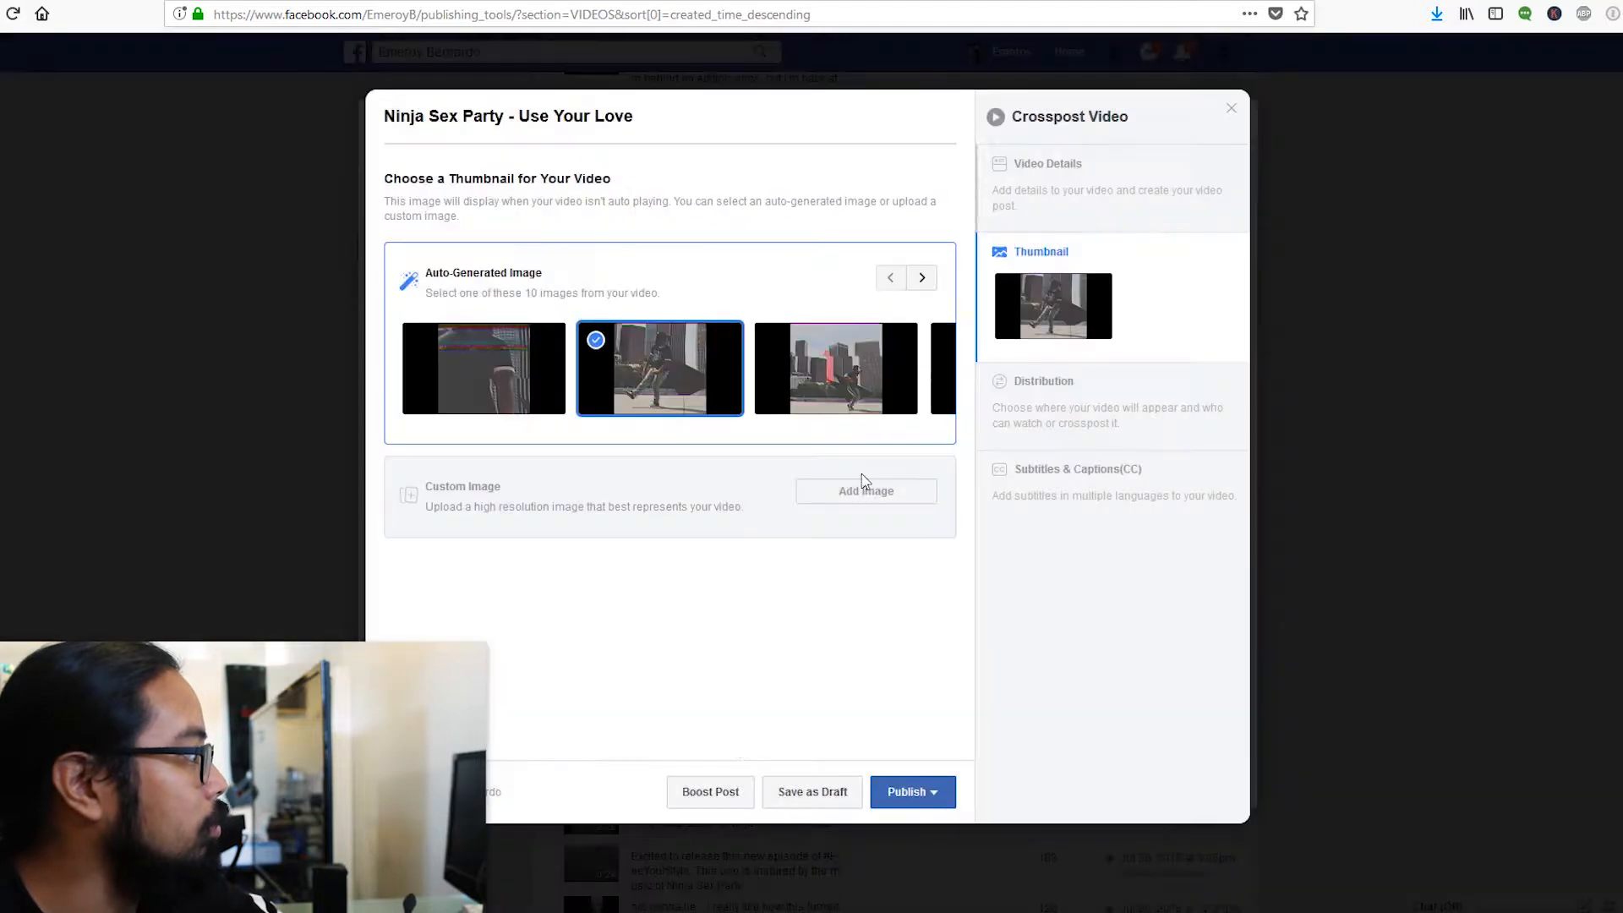
- Change the post's description to "#TBT to getting down to some Ninja Sex Party" and delete the "Random Fact" paragraph
left_click(1086, 192)
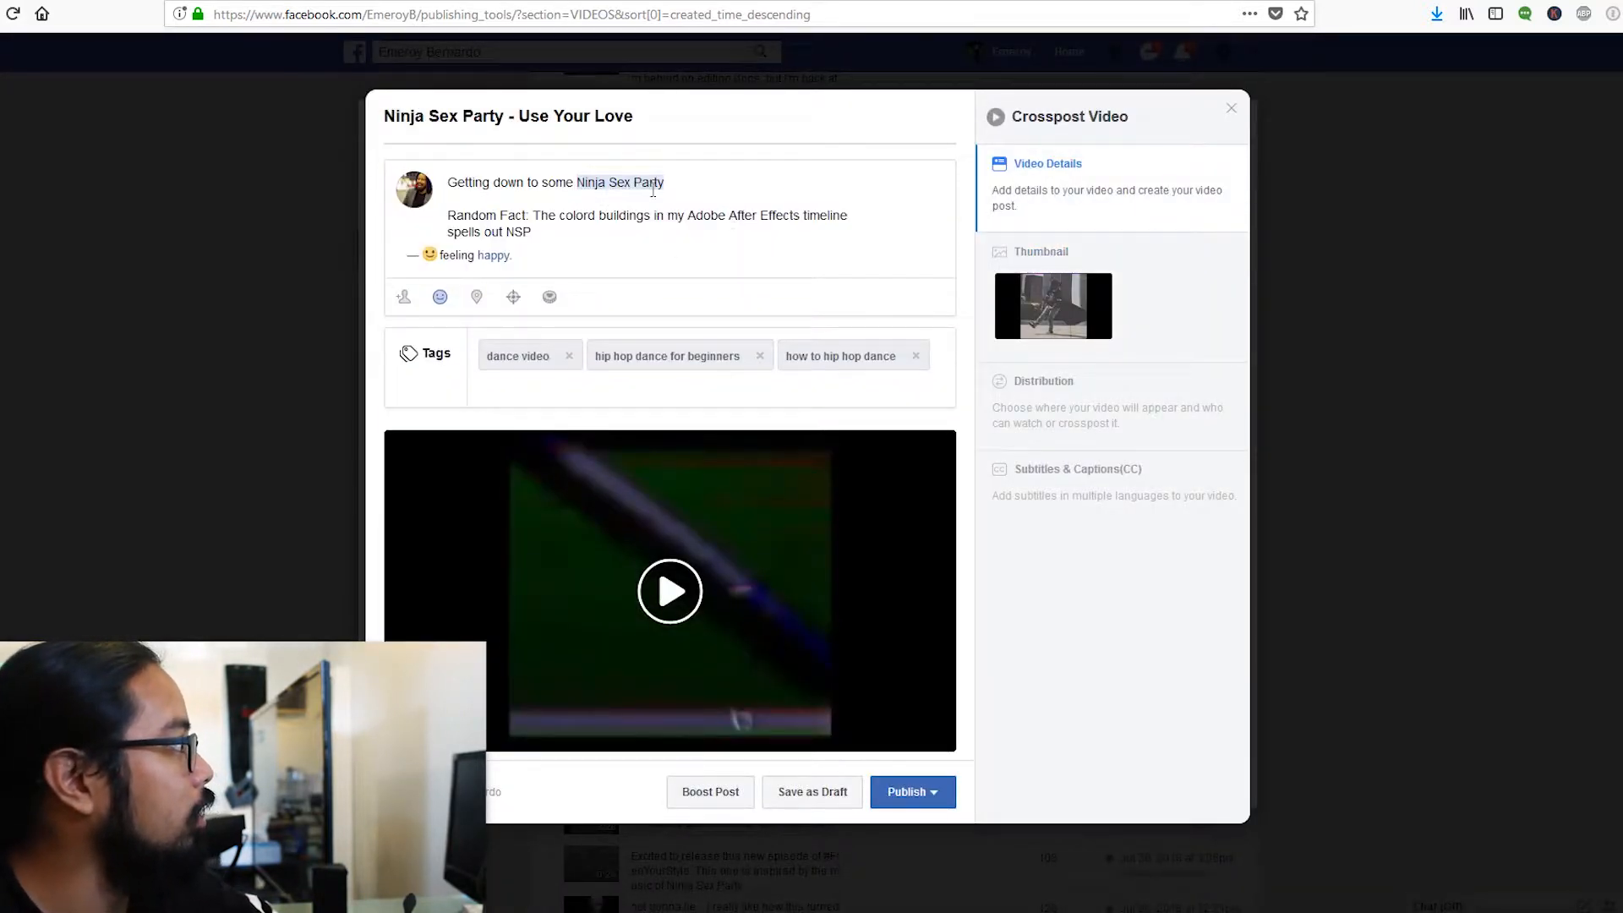
left_click(449, 183)
type("#RB")
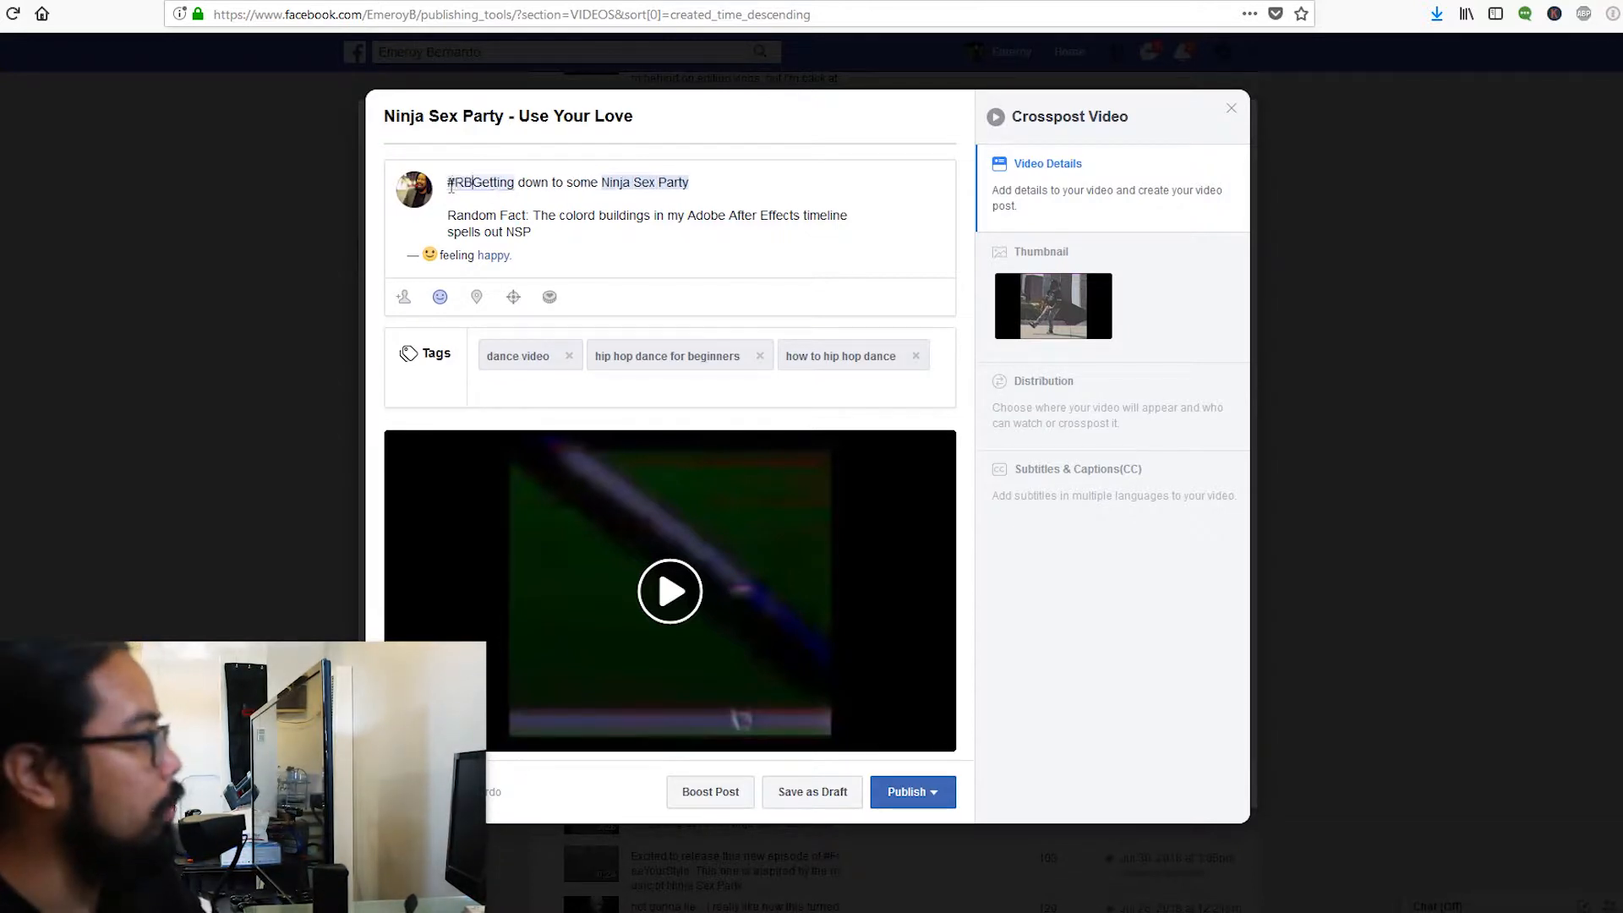
key("BackSpace")
key("BackSpace")
key("BackSpace")
type("#TBT to")
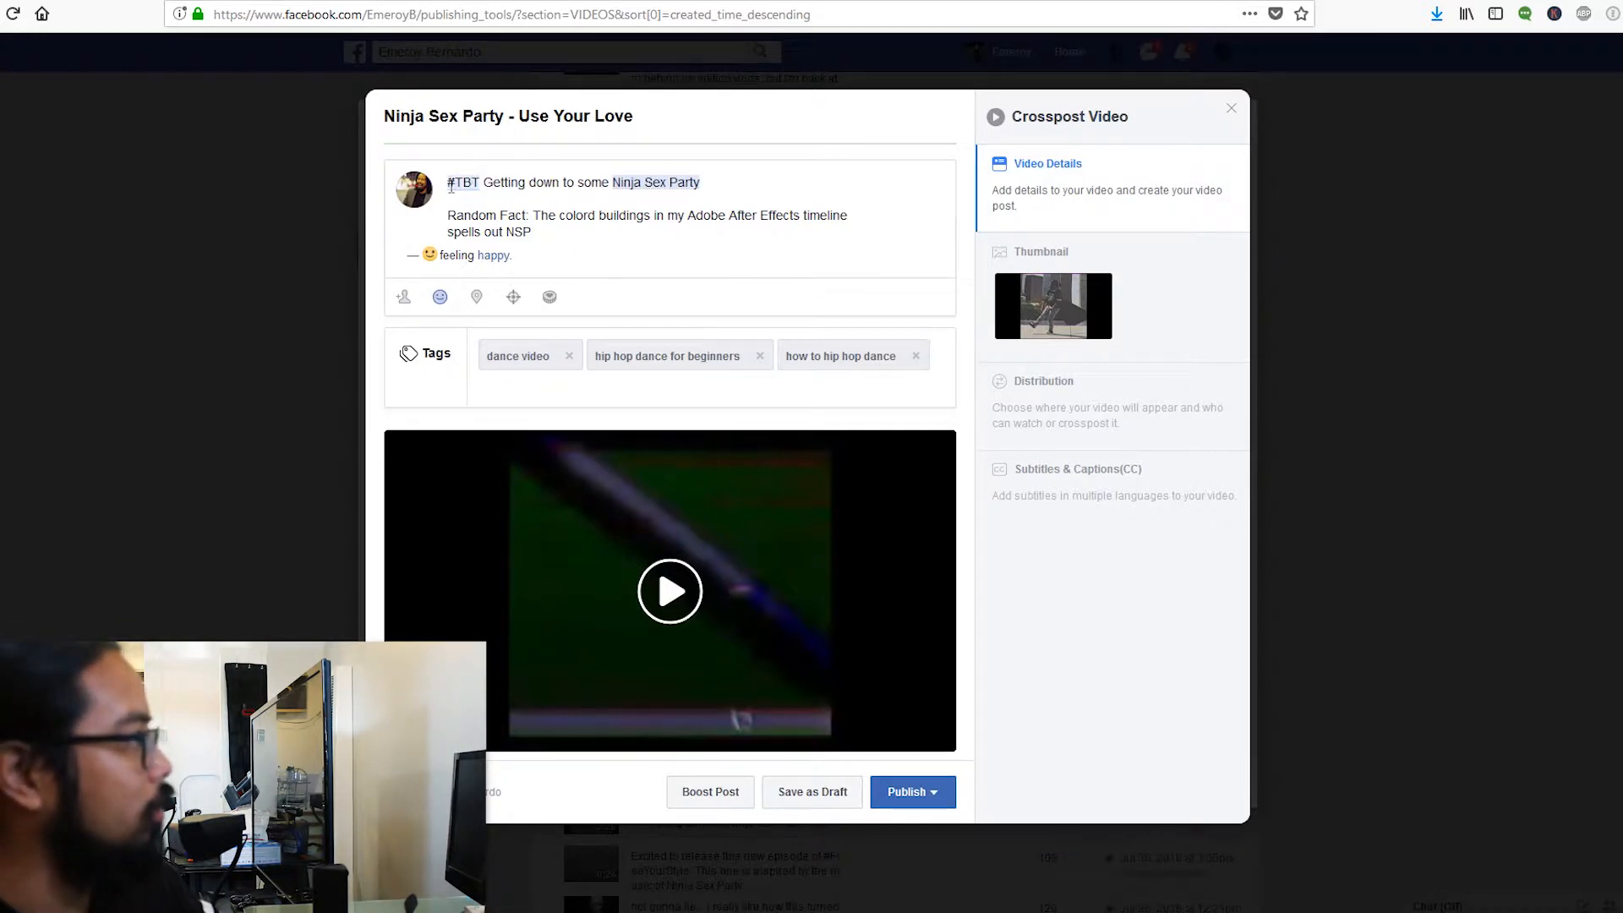
key("Delete")
type("g")
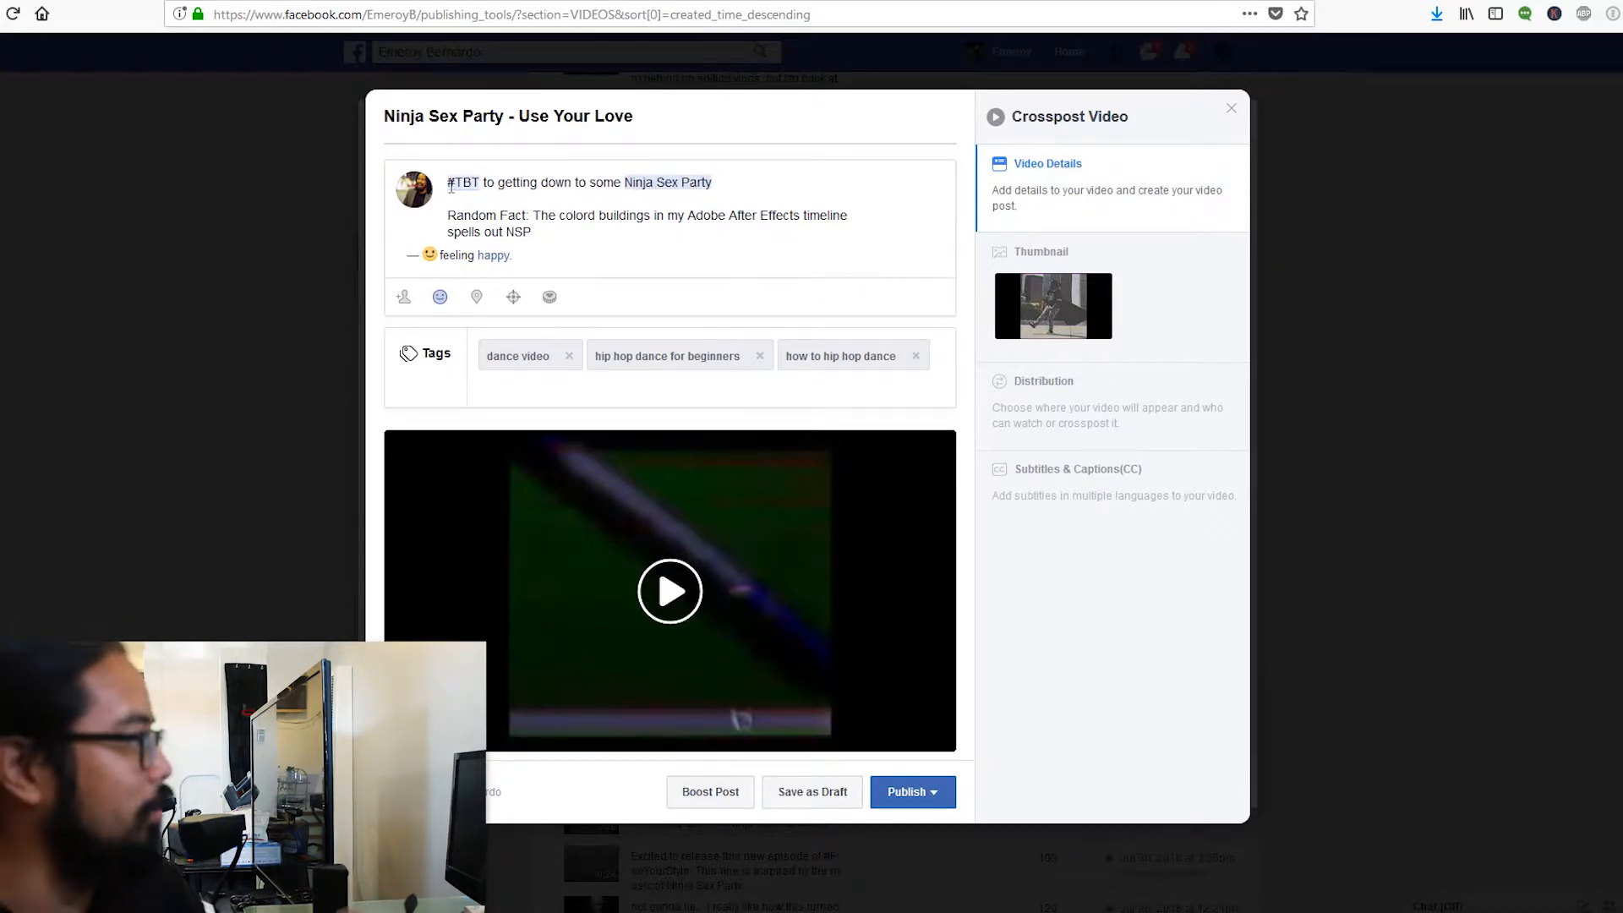
left_click_drag(553, 237, 448, 213)
key("BackSpace")
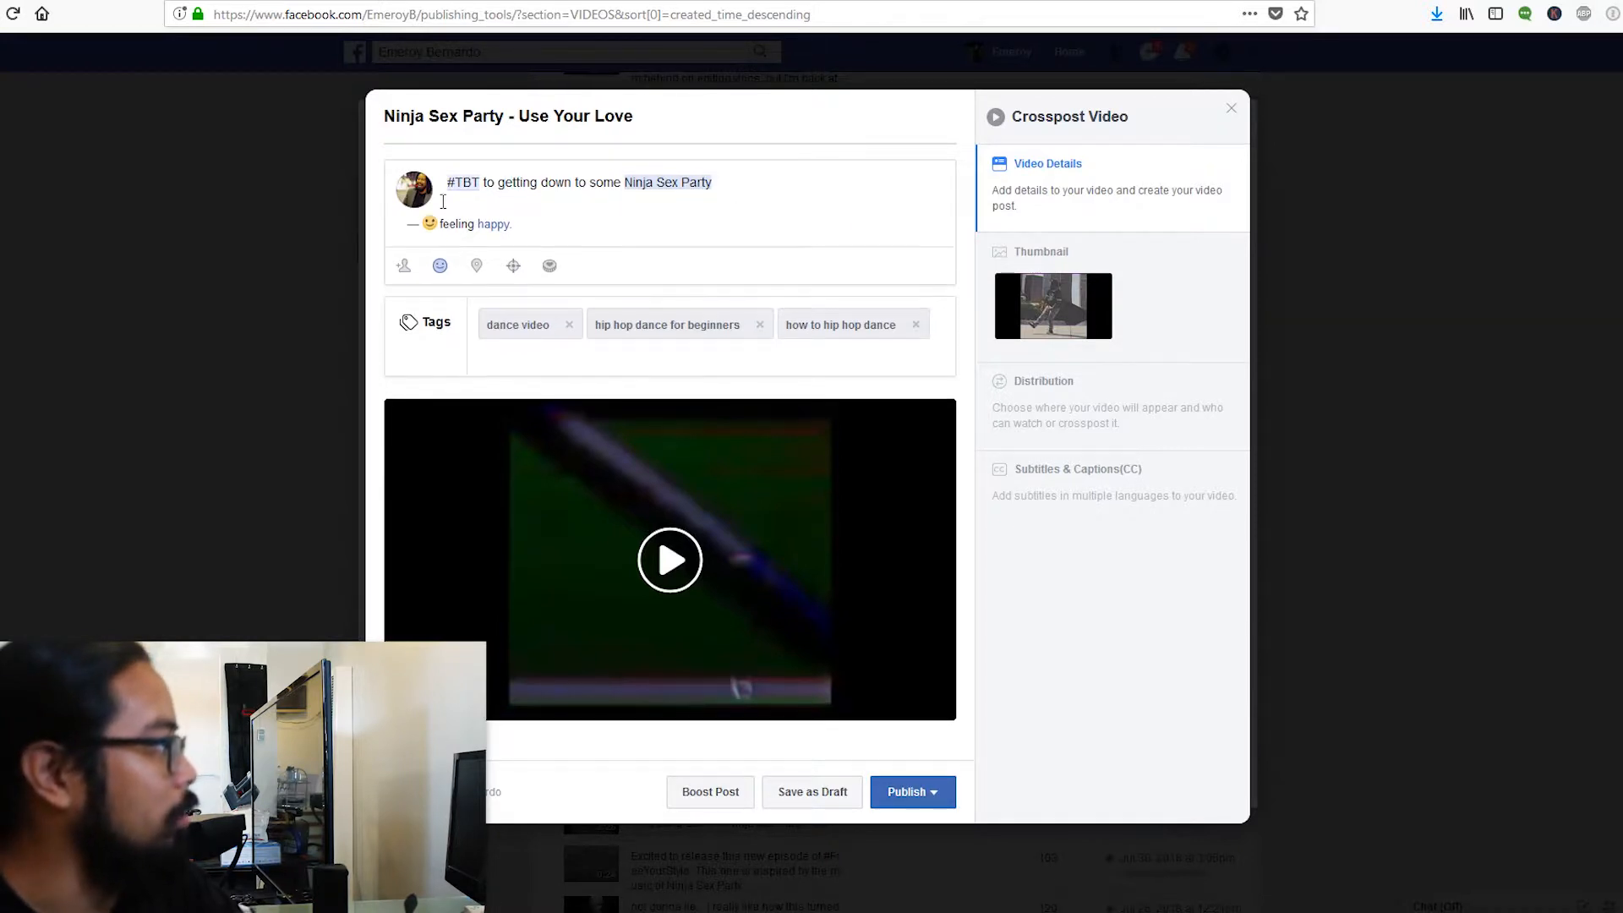
- Schedule the post's publication for March 7, 2019
left_click(934, 794)
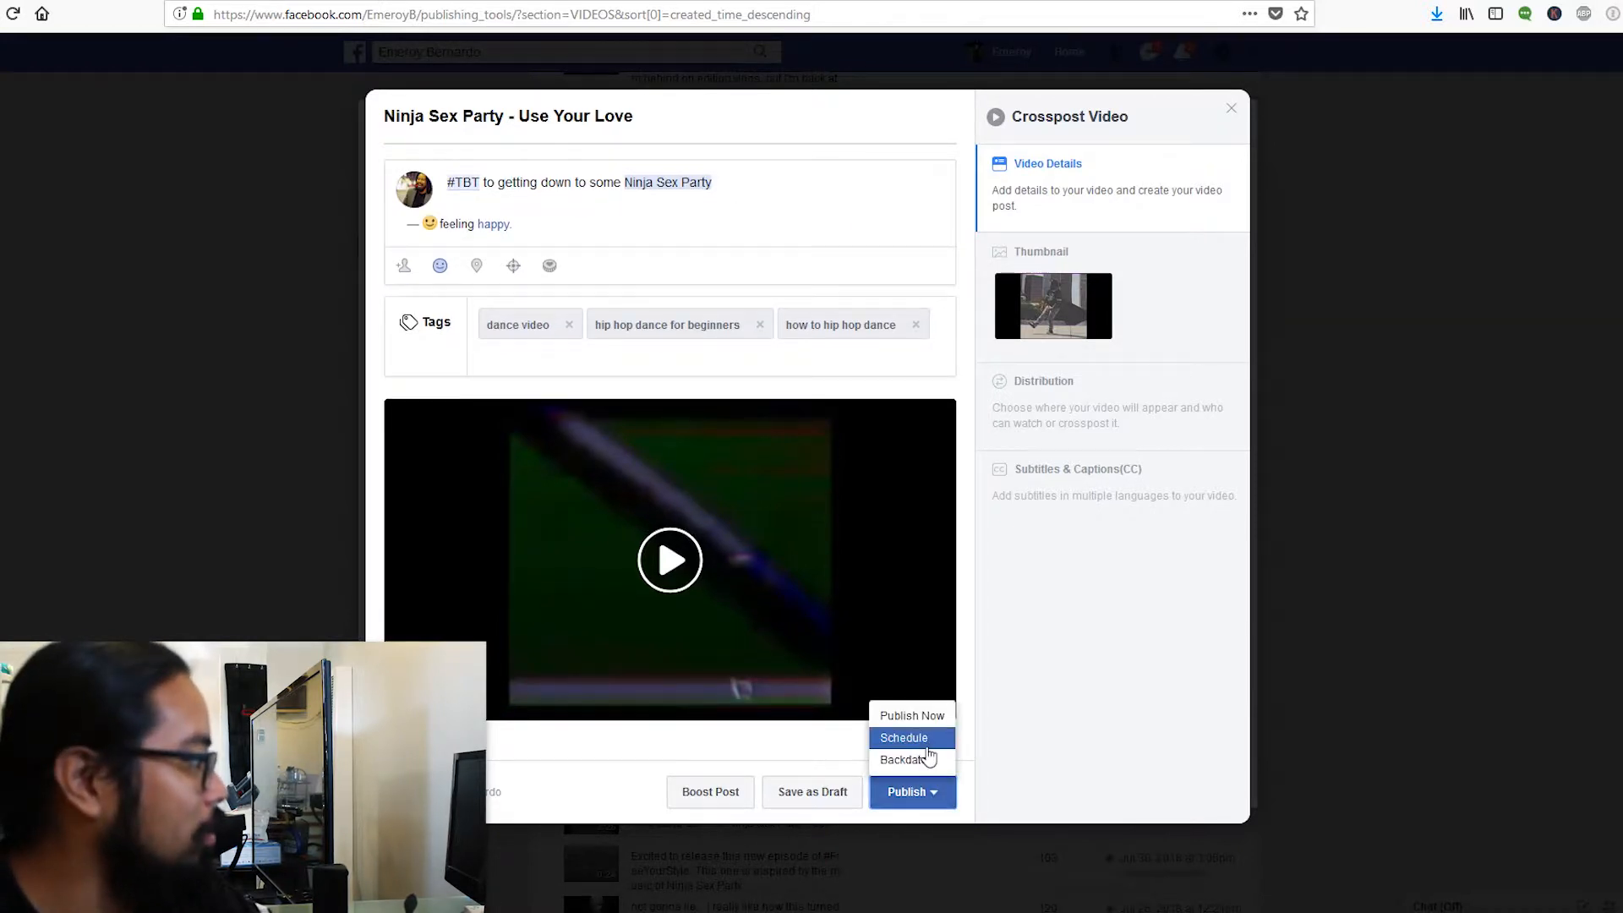
left_click(926, 744)
left_click(700, 266)
left_click(829, 296)
left_click(828, 296)
left_click(828, 296)
left_click(828, 296)
left_click(828, 296)
left_click(828, 298)
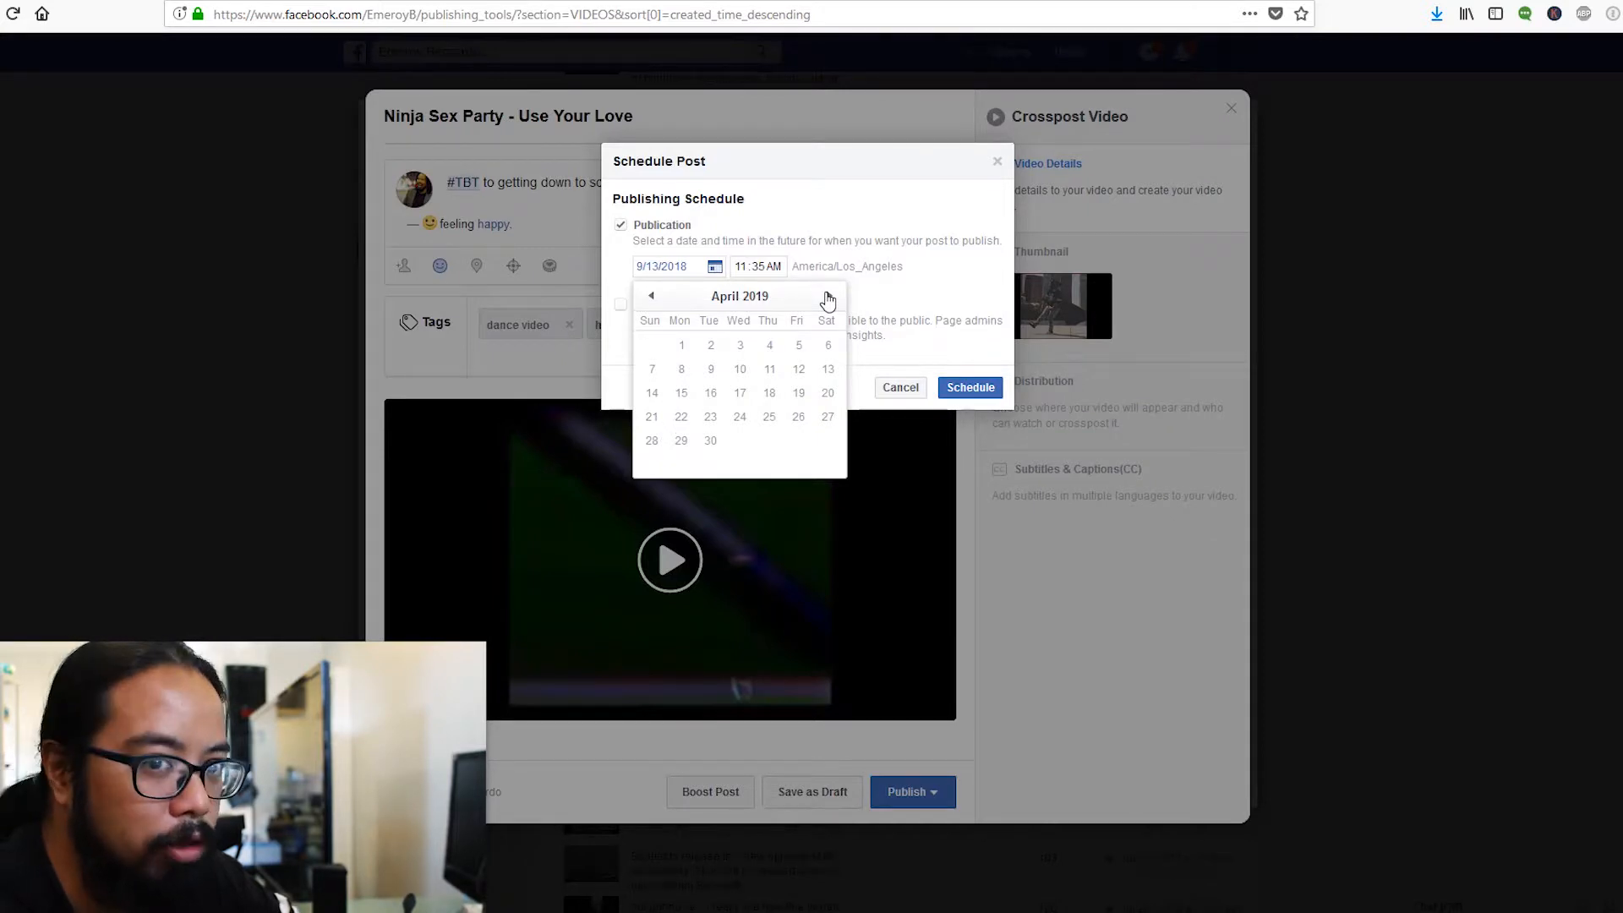
left_click(828, 297)
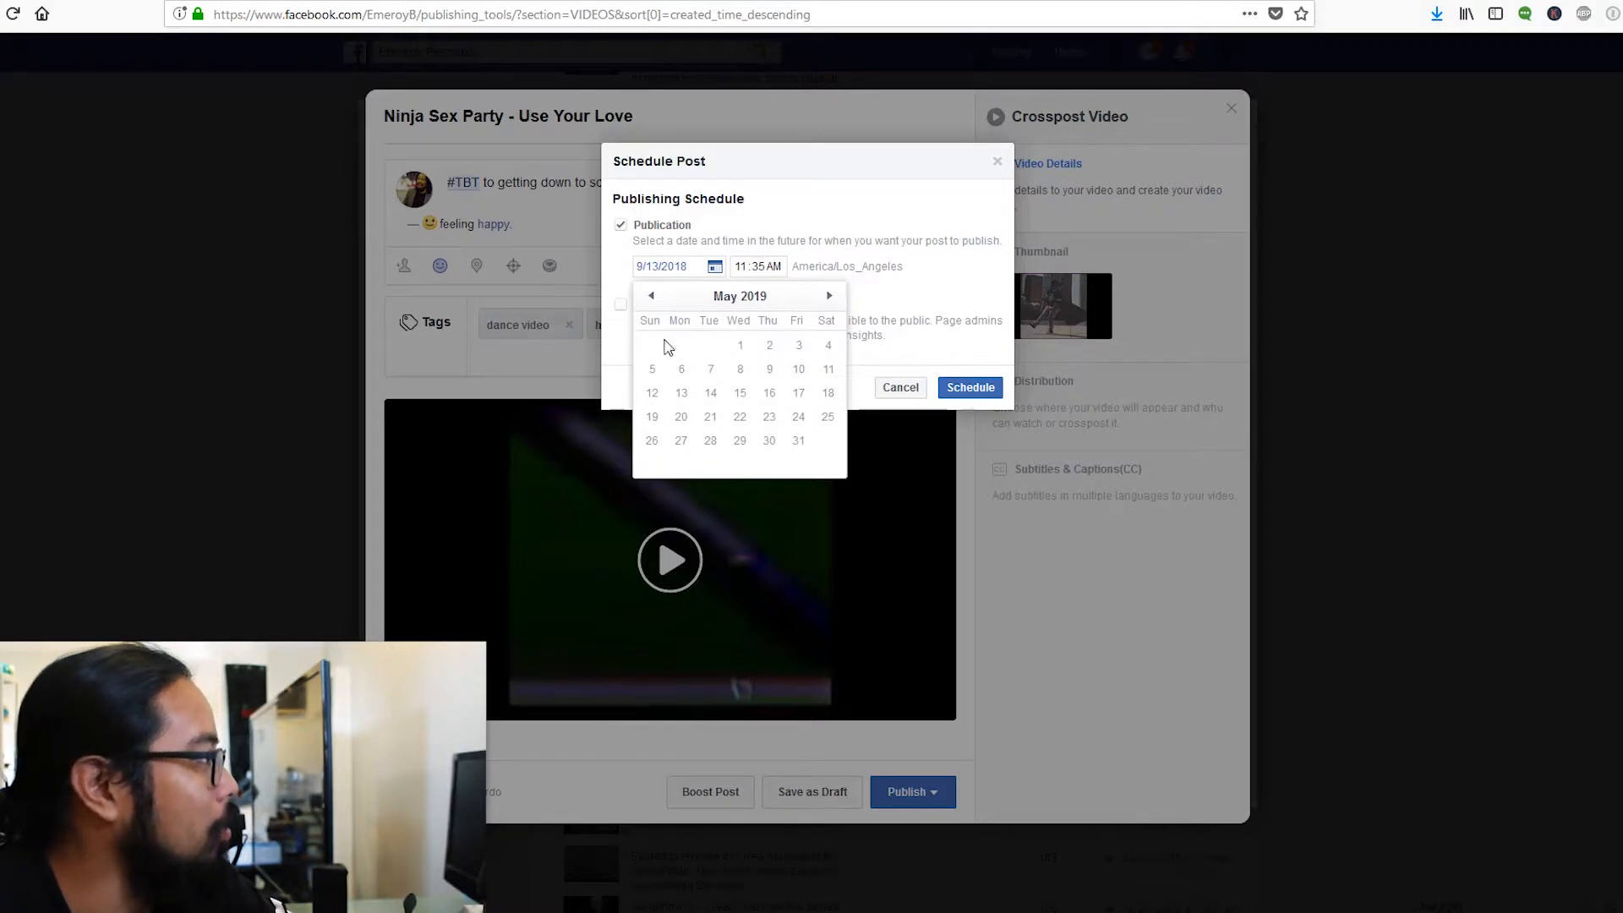
left_click(652, 296)
left_click(652, 296)
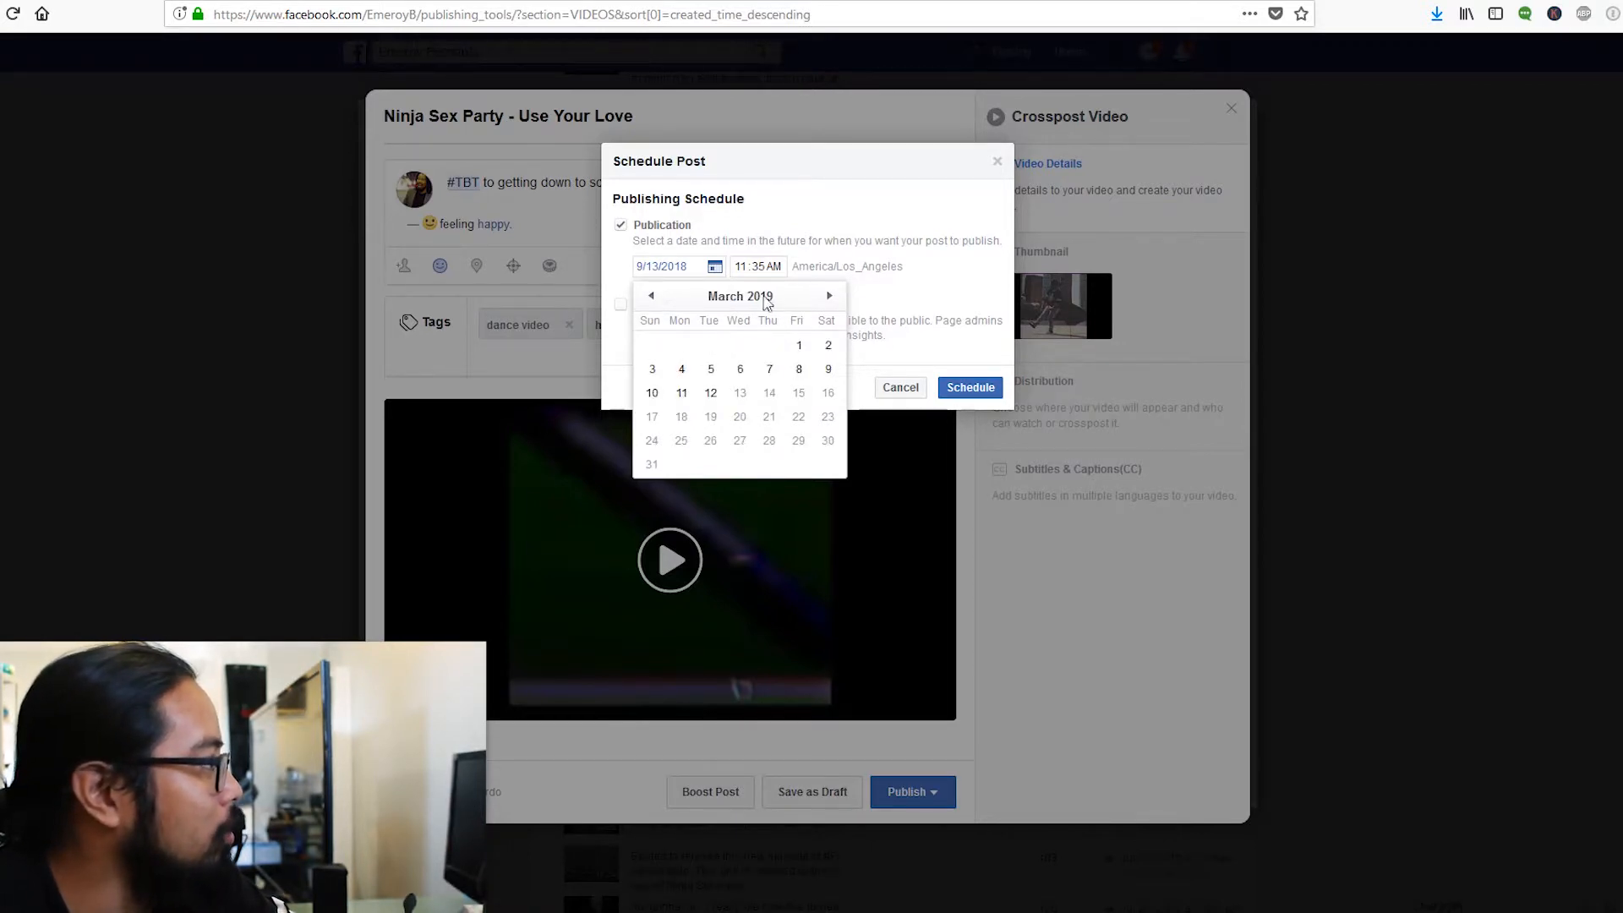
left_click(770, 369)
left_click(970, 388)
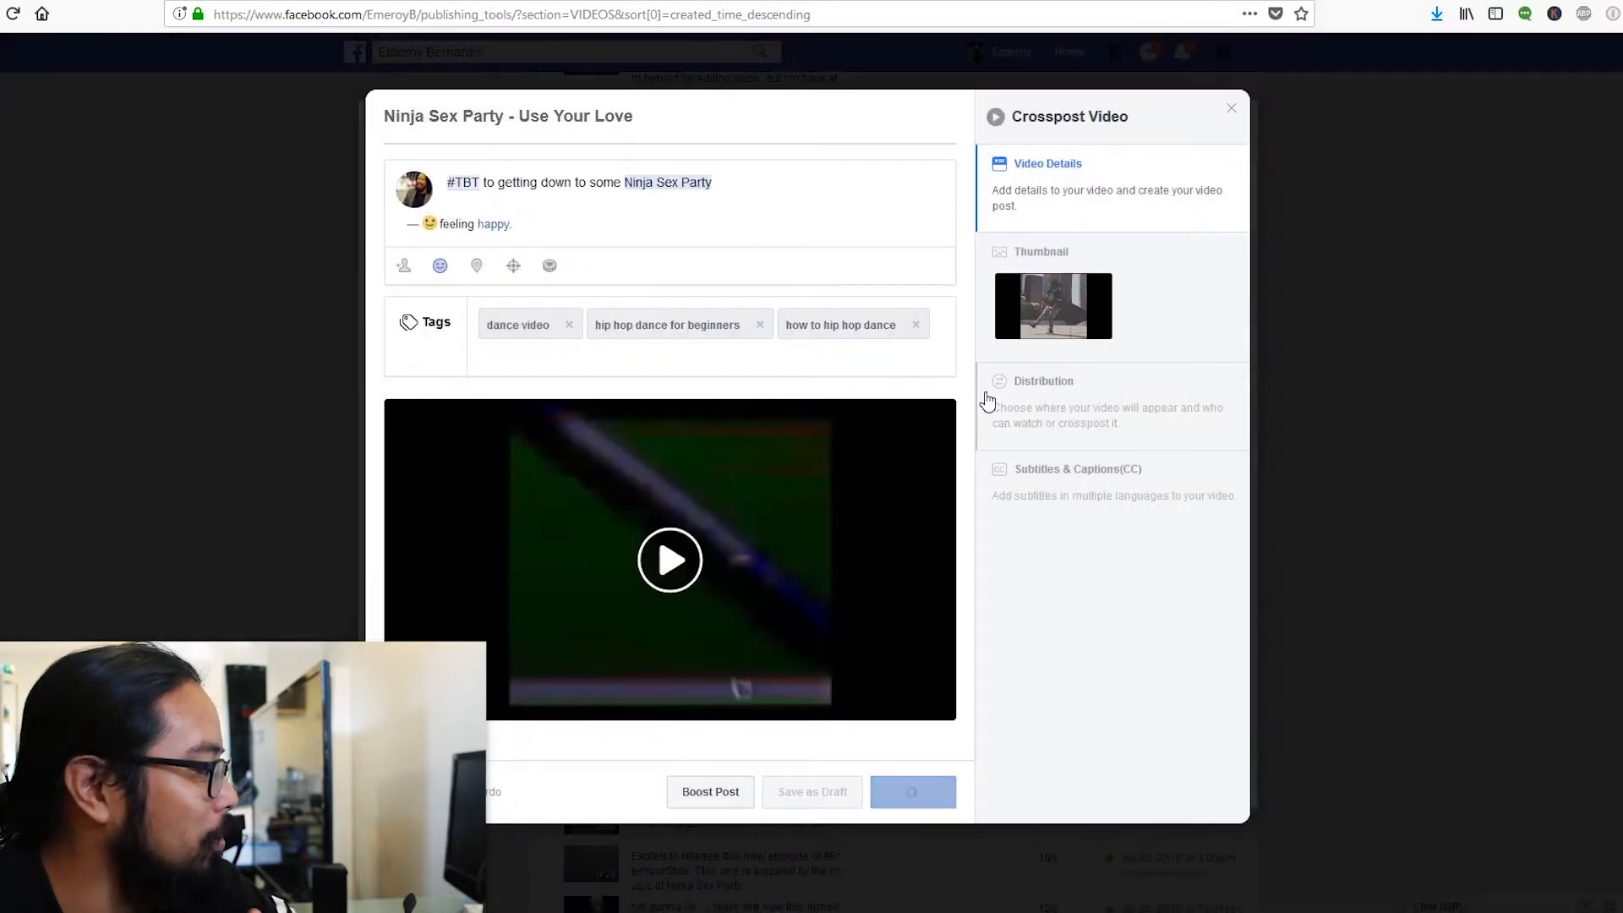